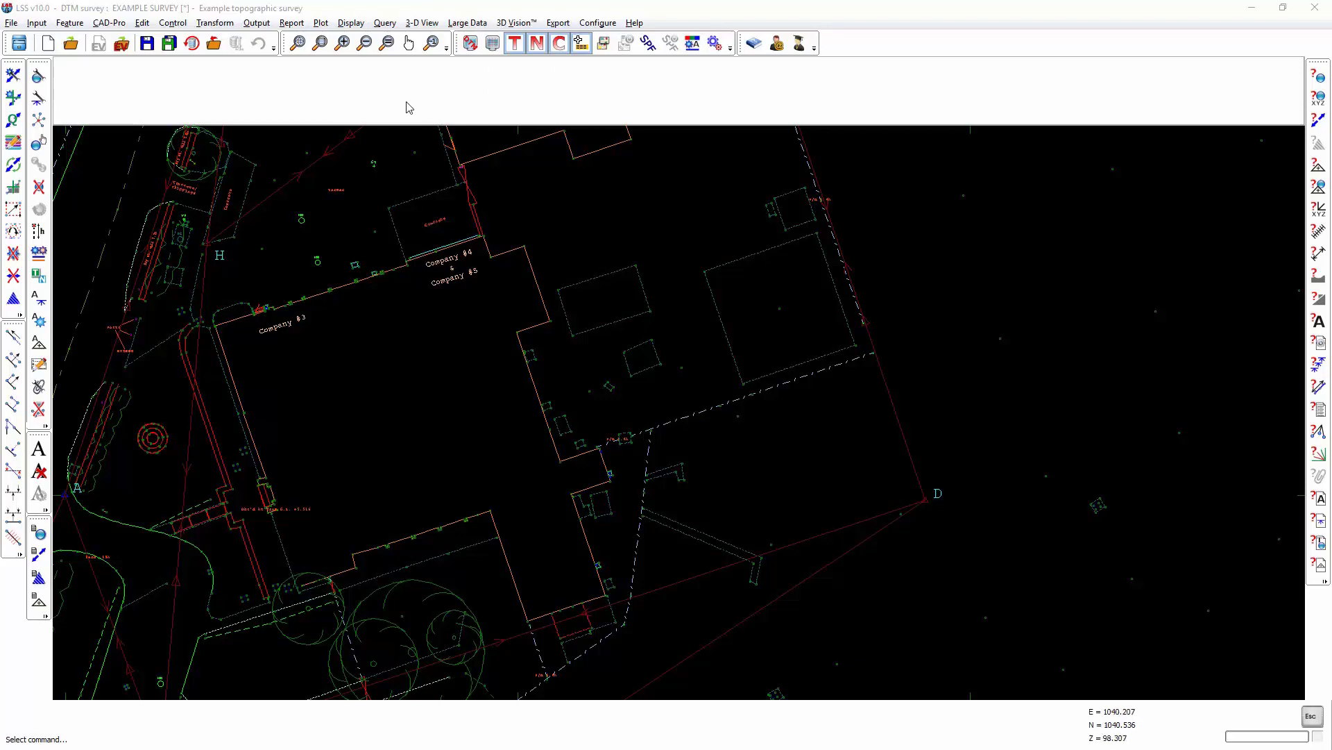
Step: Display the DTM as triangles, with T and N links in their own colours
click(468, 44)
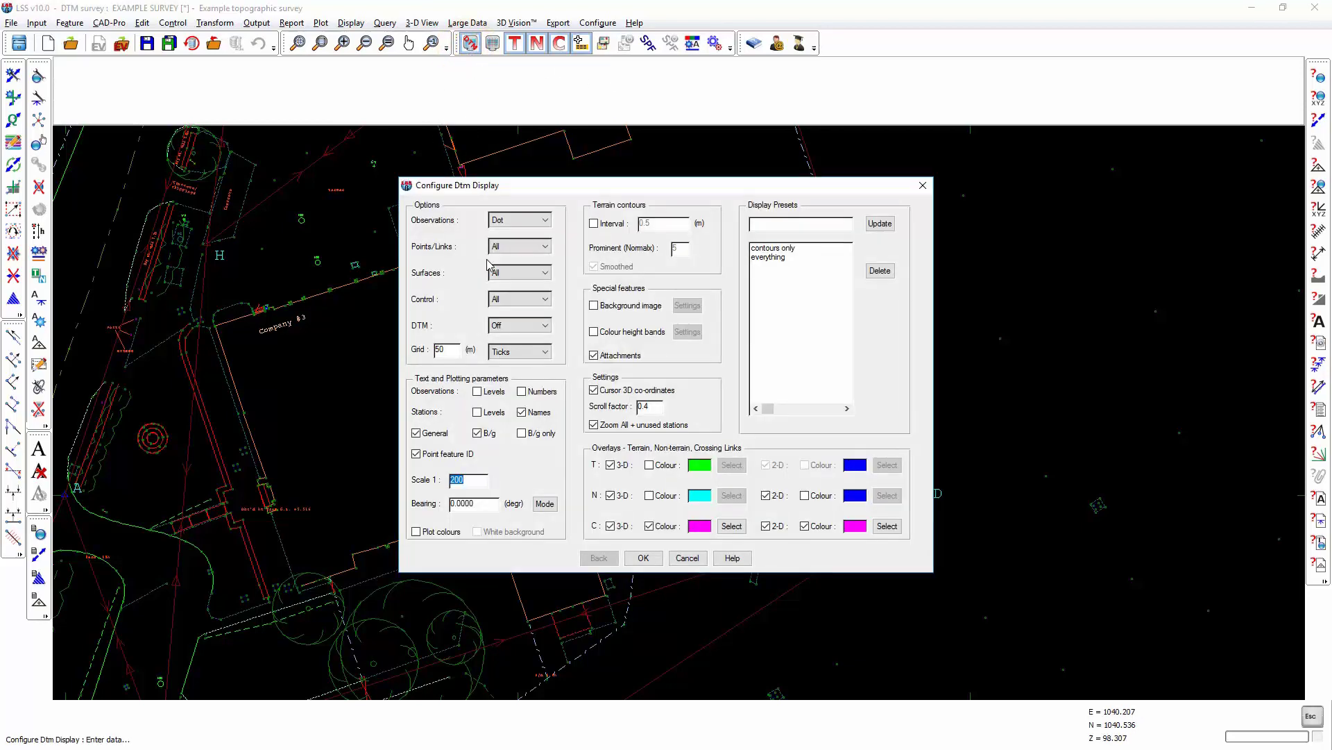
click(512, 326)
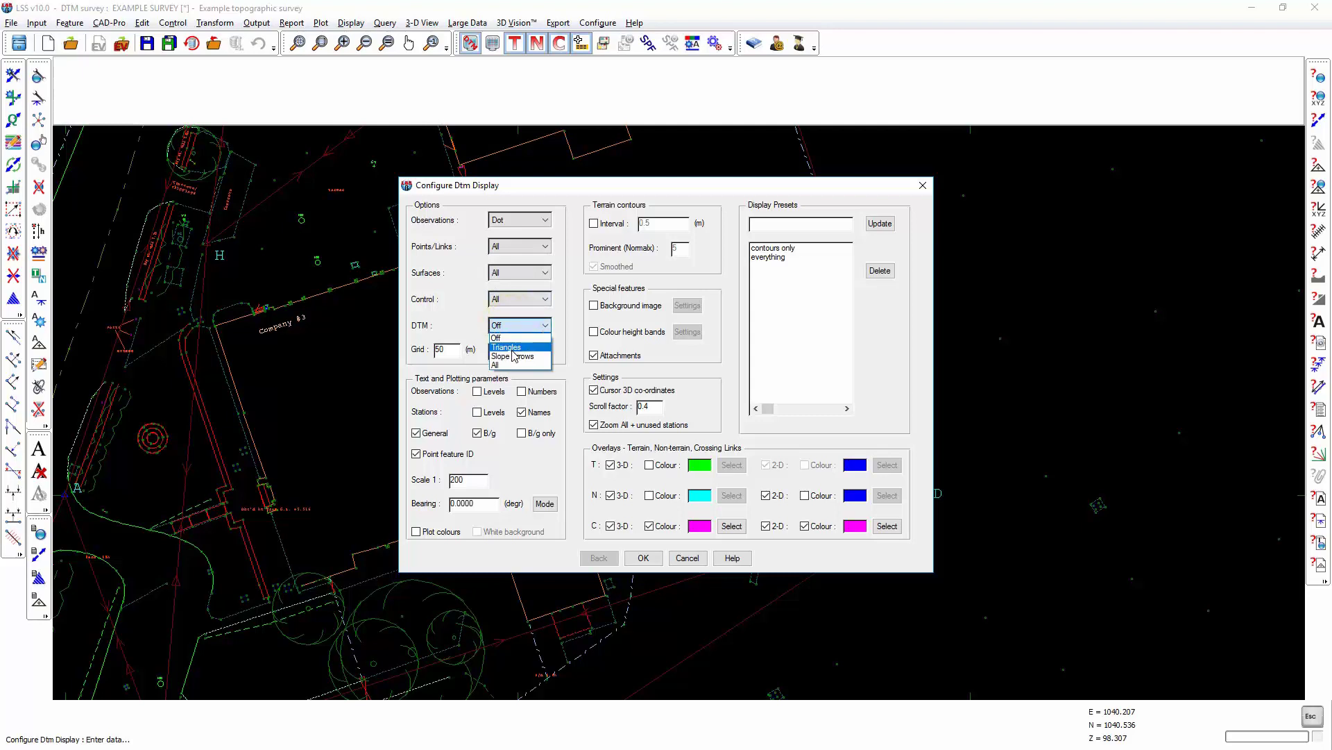
click(512, 348)
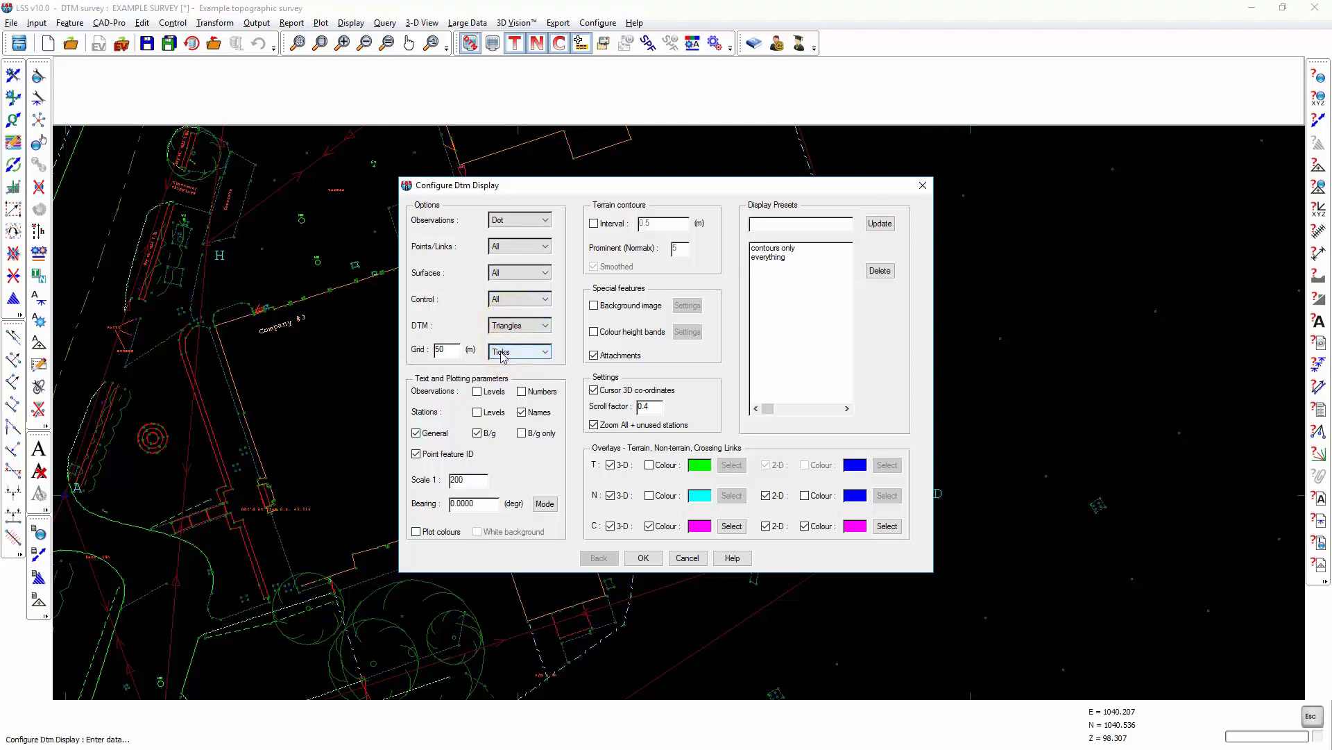
click(650, 465)
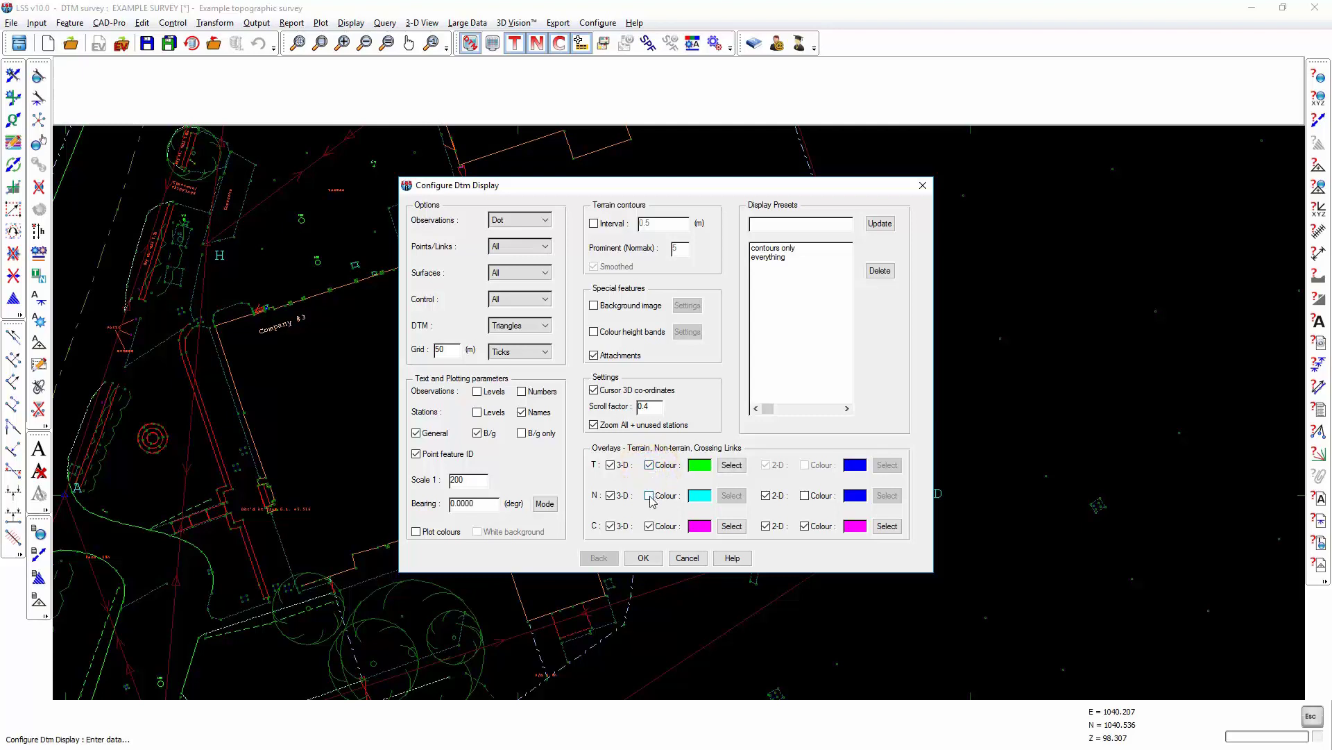
click(650, 495)
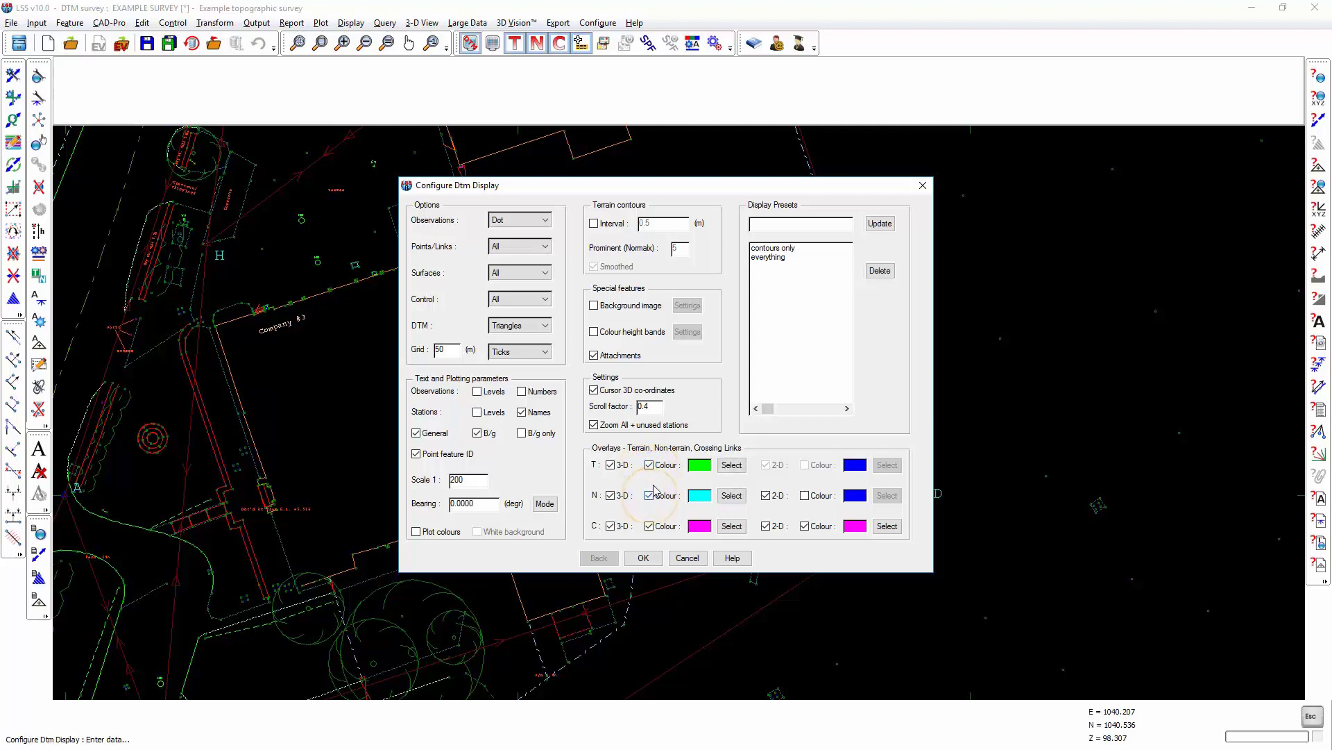
click(644, 559)
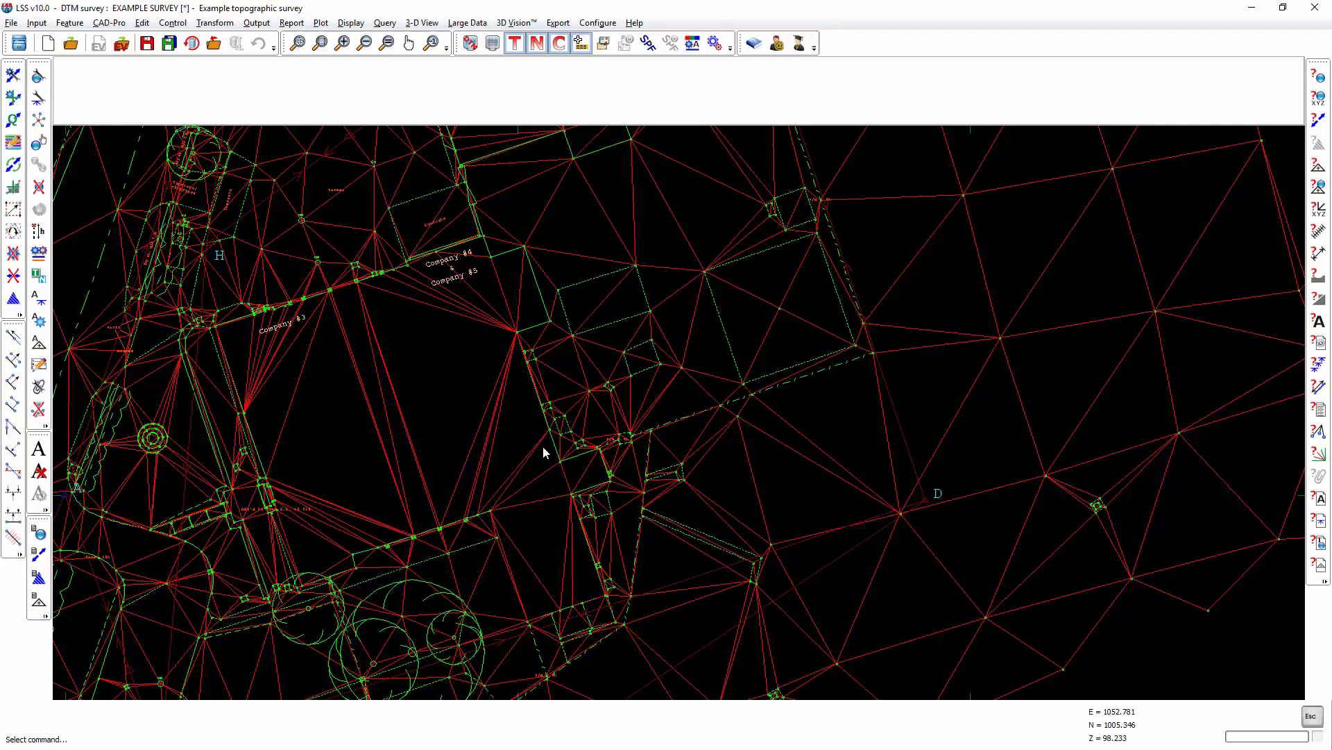
Step: Start the surface feature tool with code A1 - Area 1, ready to locate by line
click(13, 299)
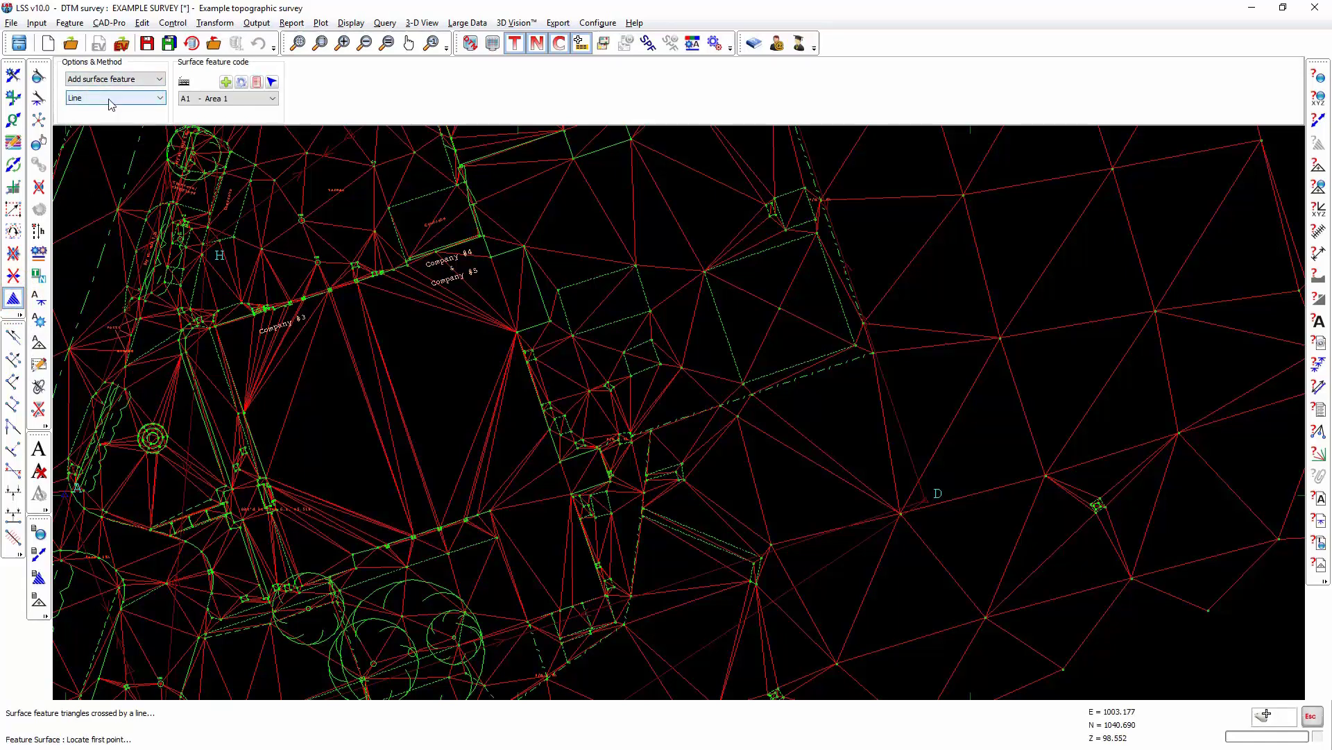
click(274, 101)
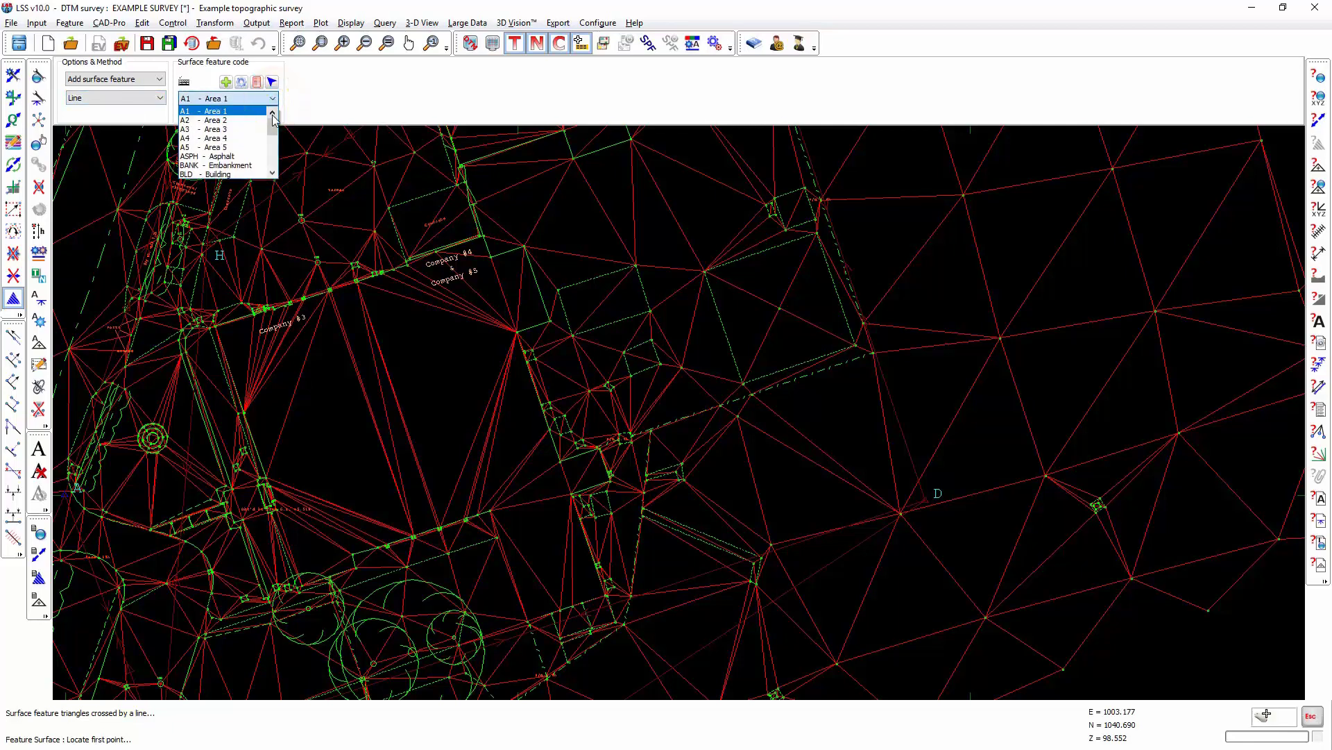
mouse_move(273, 126)
mouse_down()
mouse_move(273, 166)
mouse_move(270, 117)
mouse_up()
click(198, 112)
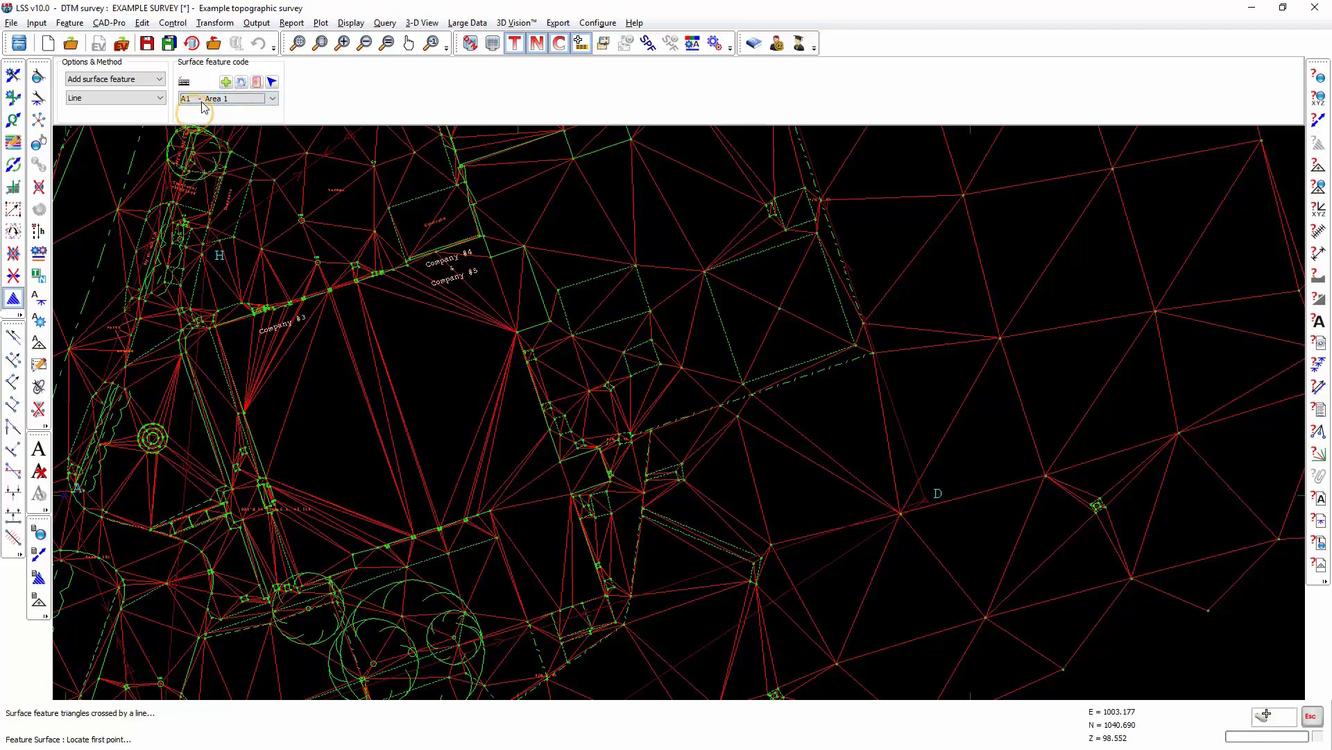
click(271, 83)
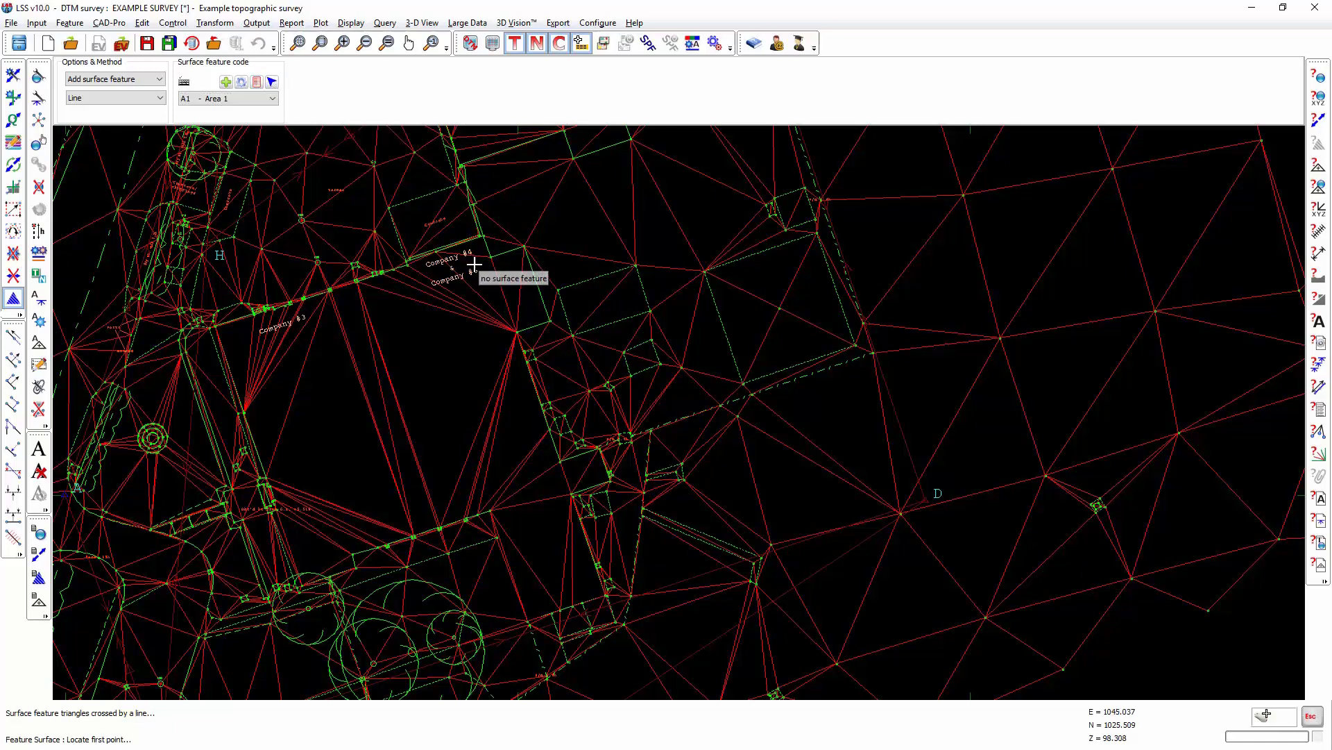
Step: Draw an A1 line across the building's northern, eastern and central triangles
click(545, 286)
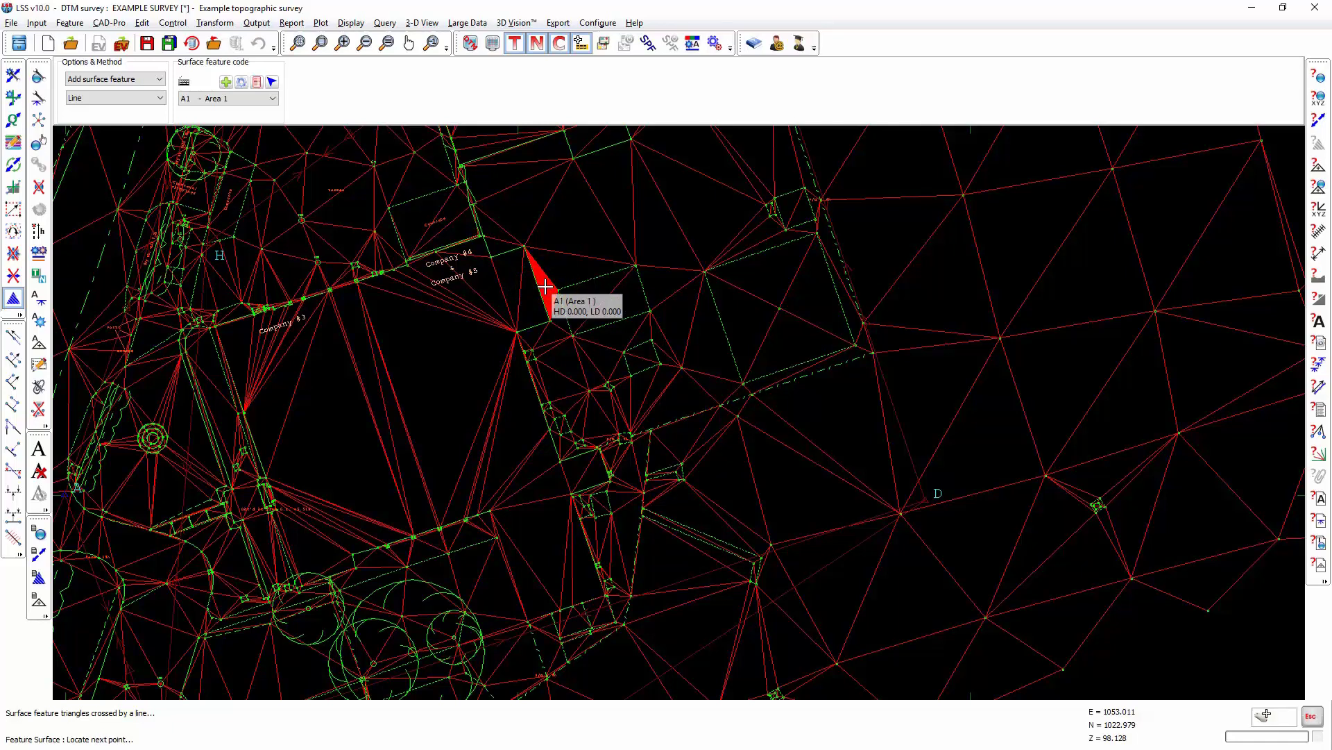
scroll(544, 286, up, 3)
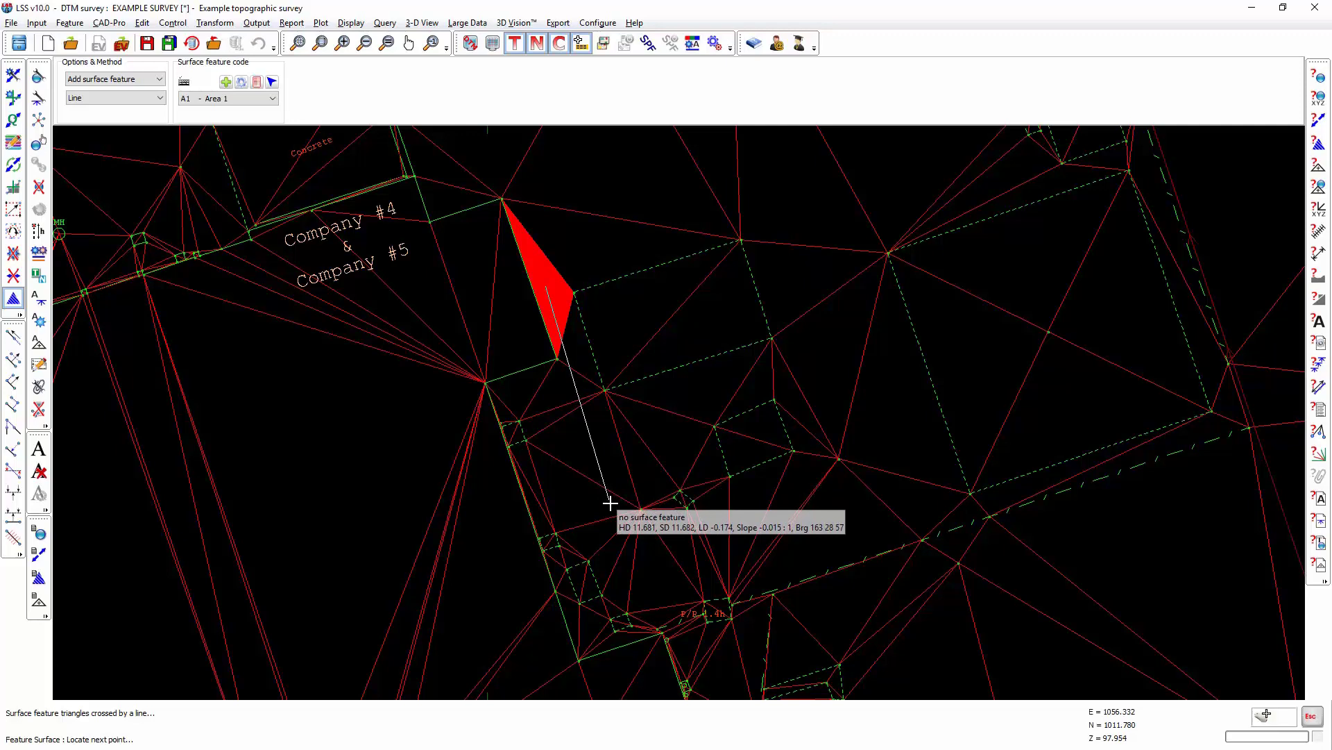
click(610, 503)
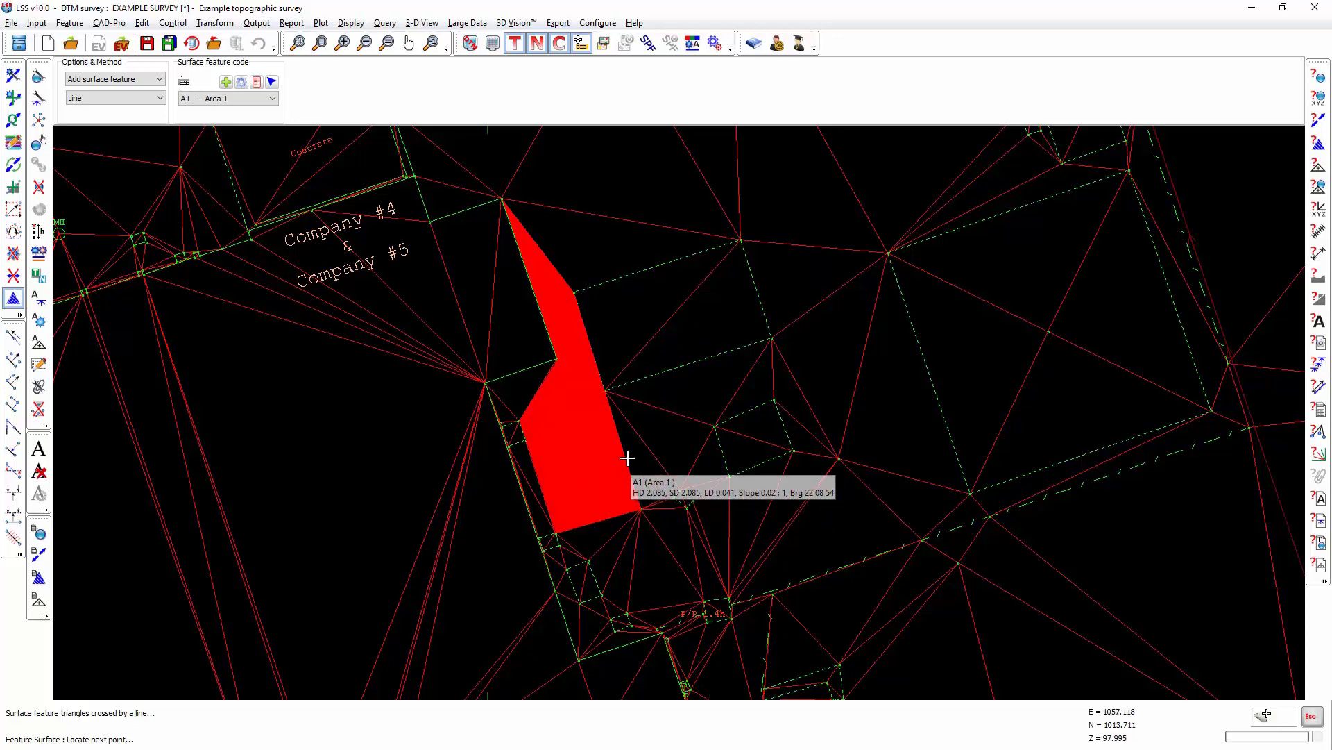
click(694, 398)
click(784, 377)
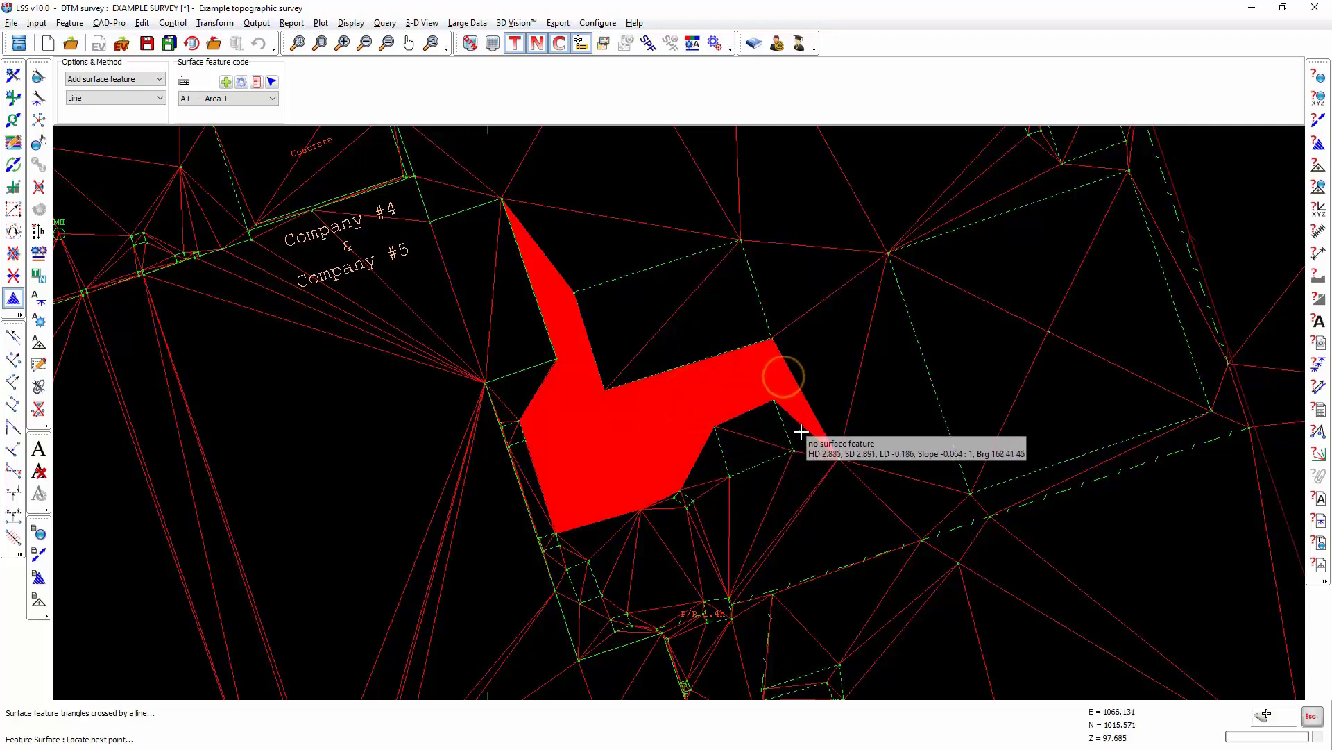
click(812, 467)
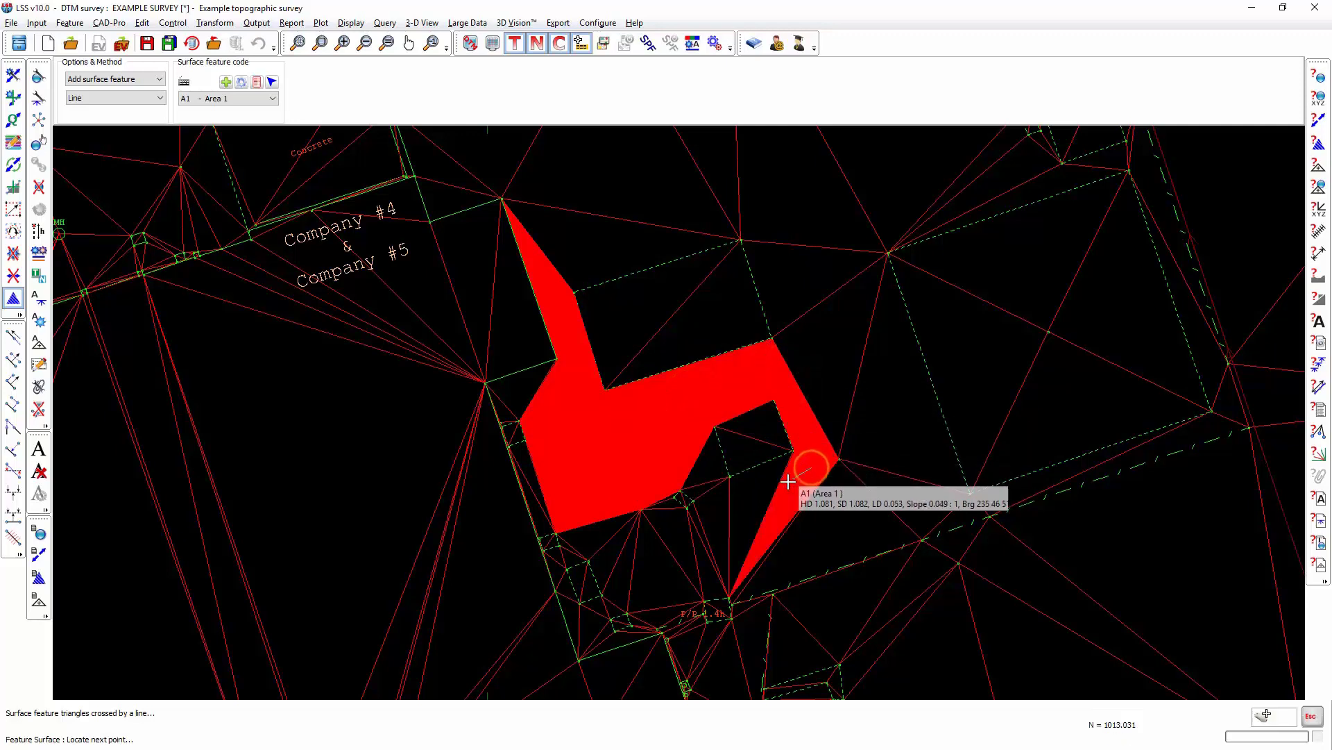
click(718, 510)
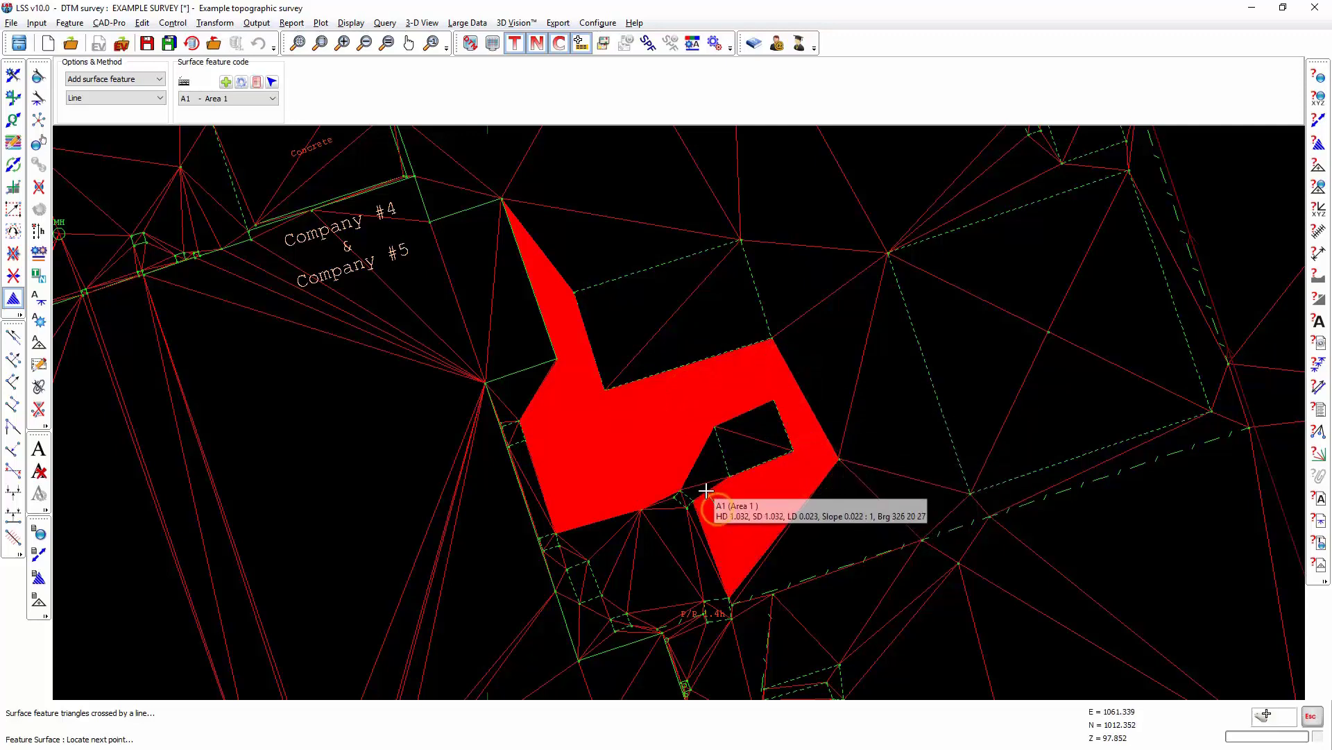
click(692, 439)
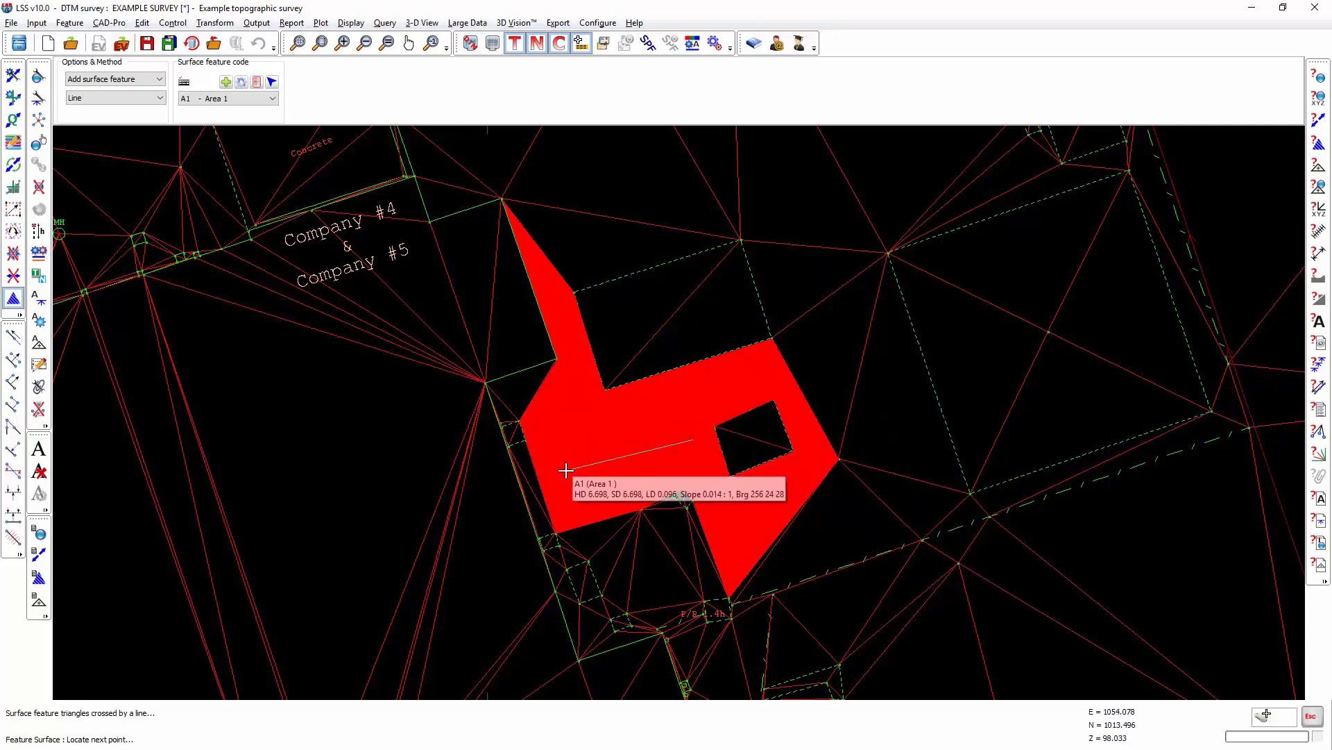
click(532, 492)
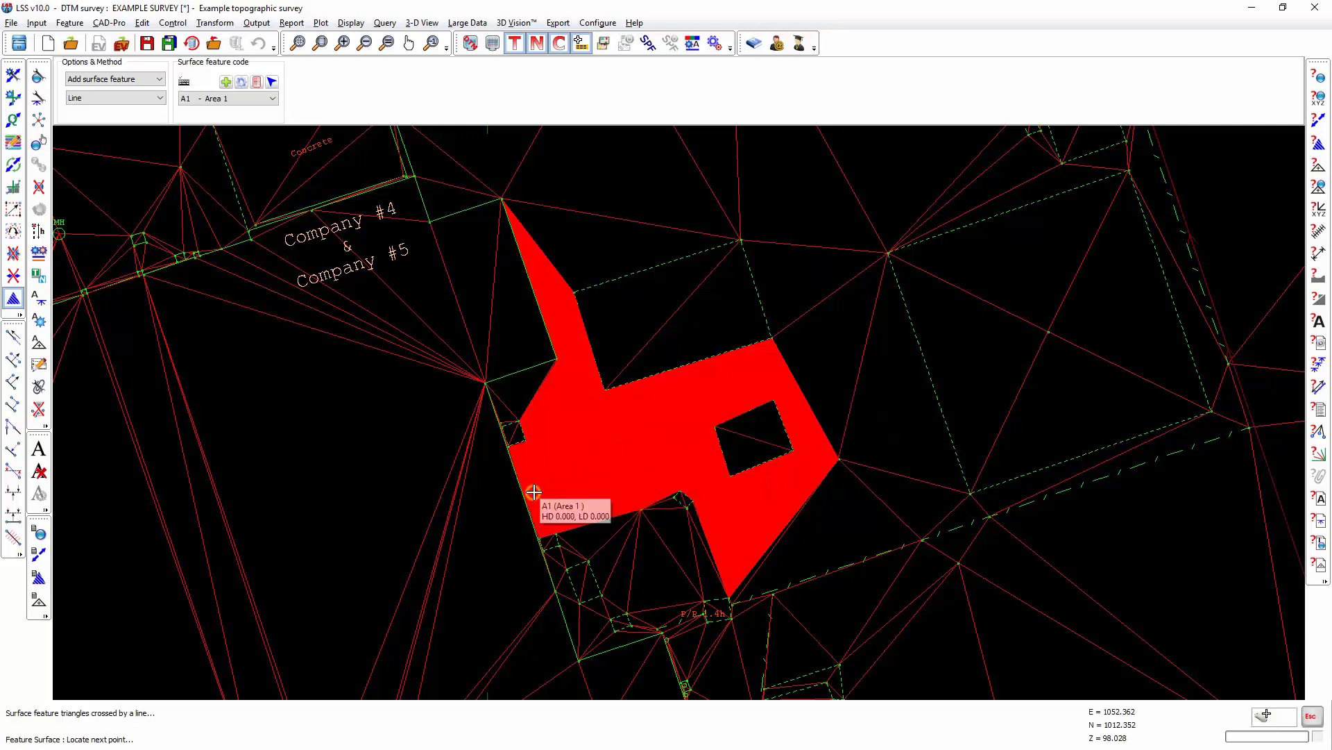
Step: Extend the line over the western and lower building triangles, then end it
click(568, 379)
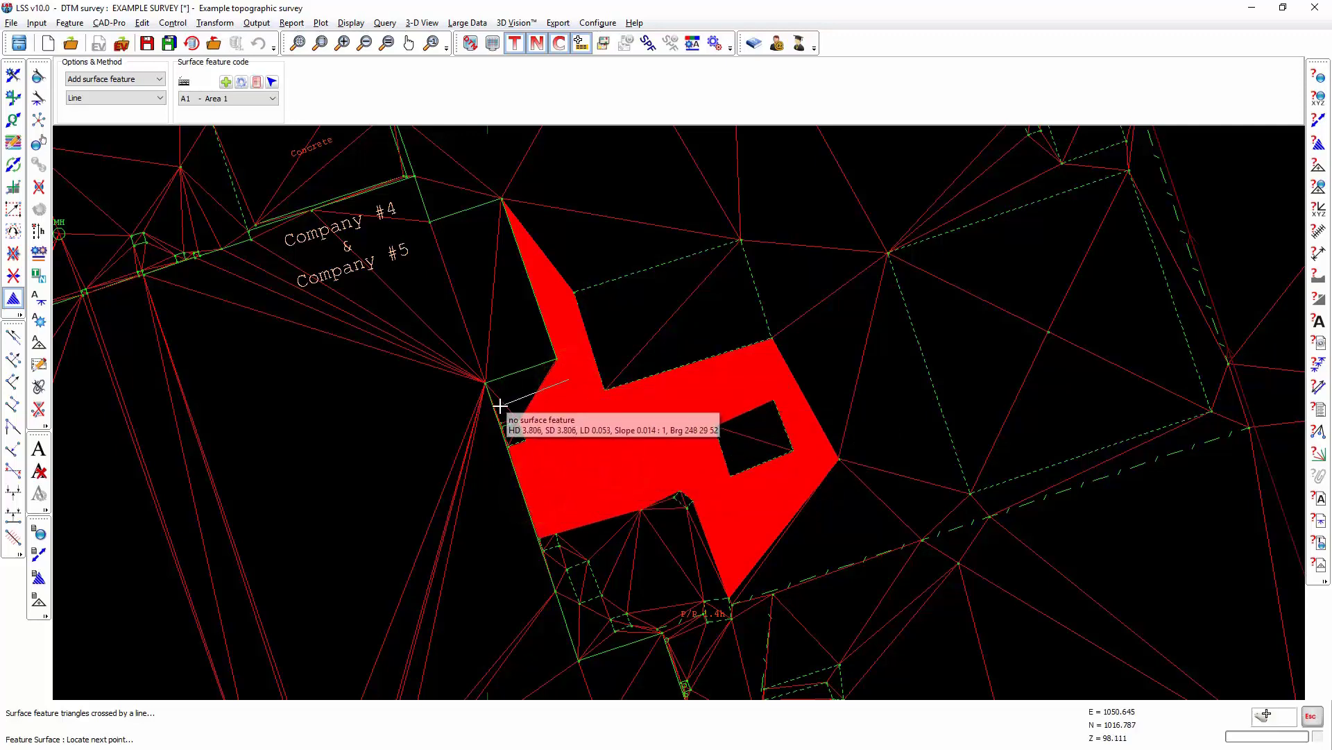
click(500, 405)
click(571, 404)
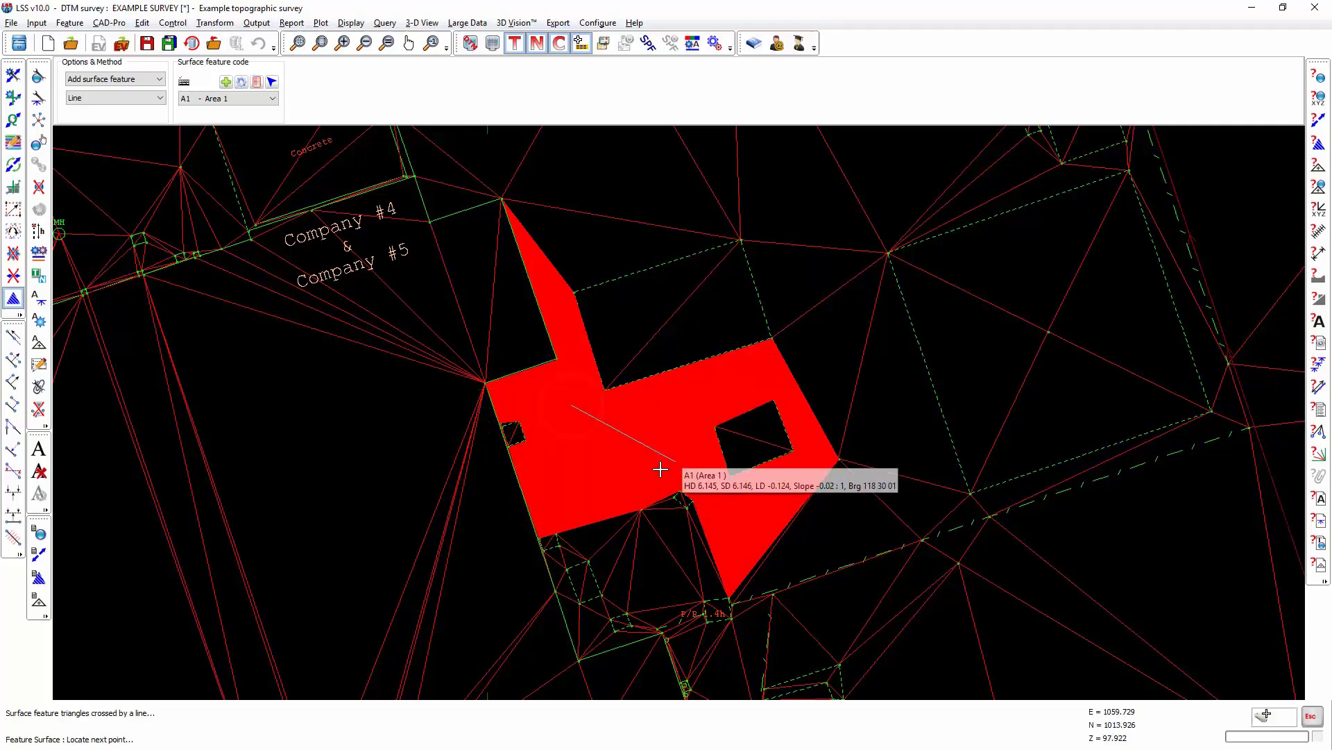
click(655, 490)
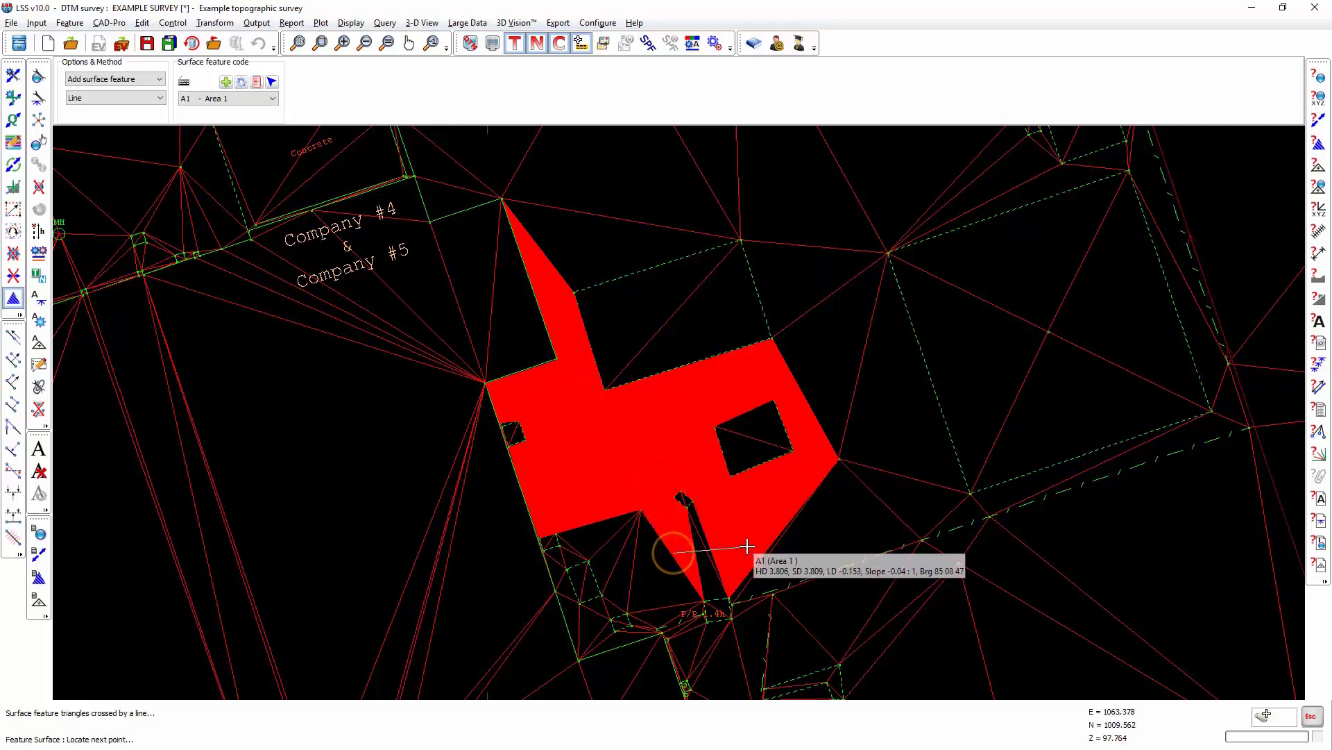
click(746, 545)
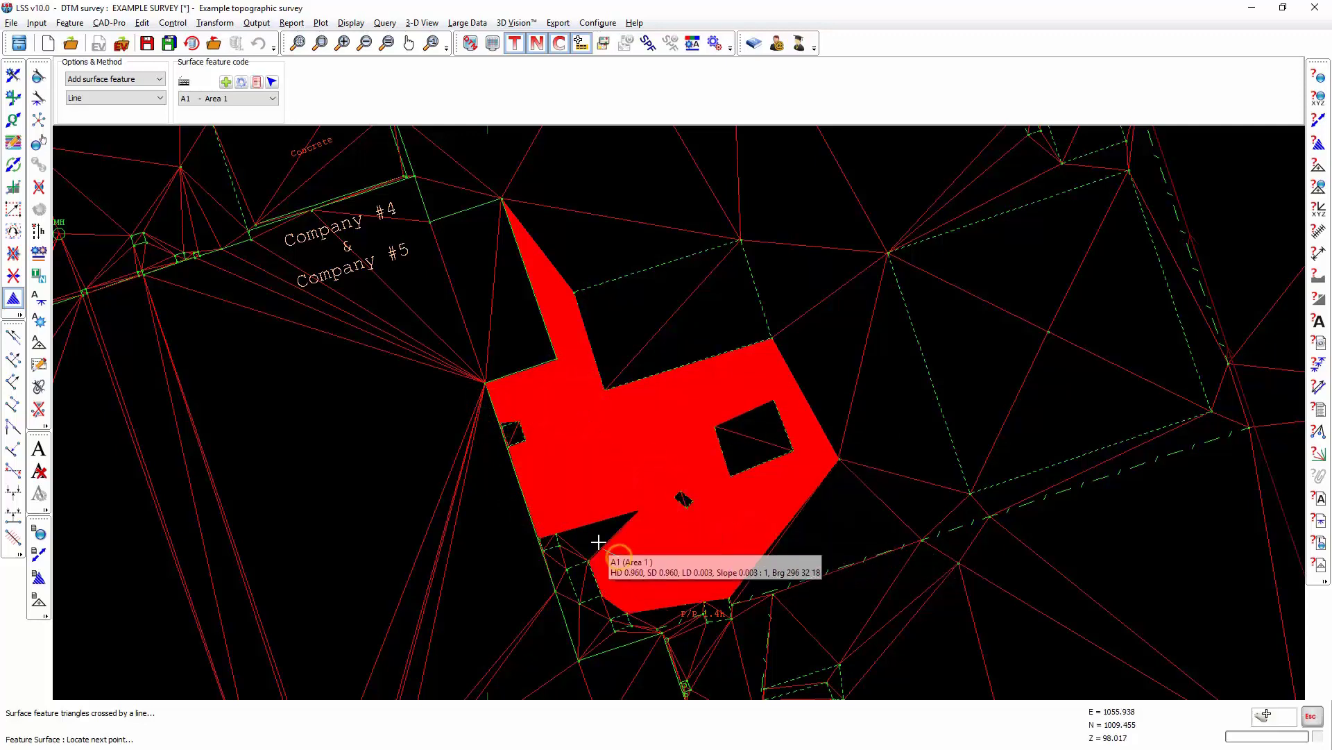
click(582, 520)
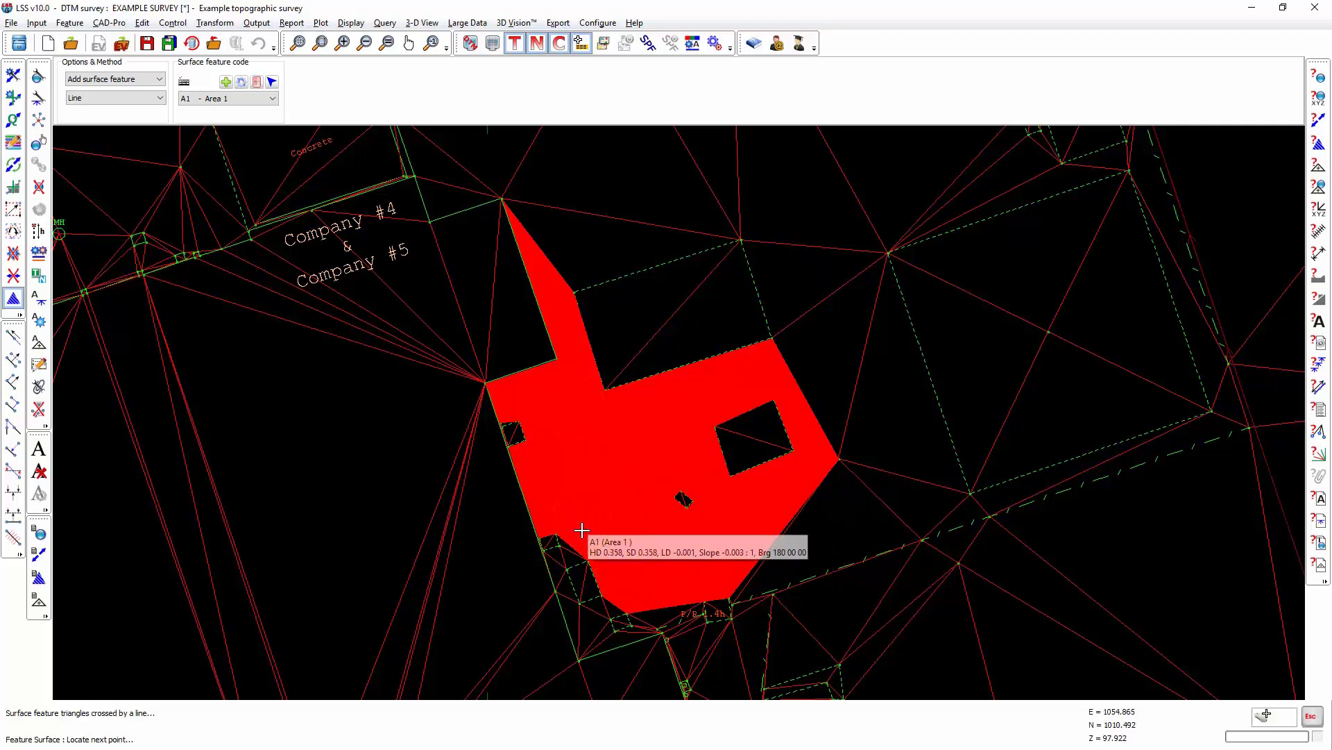
click(557, 562)
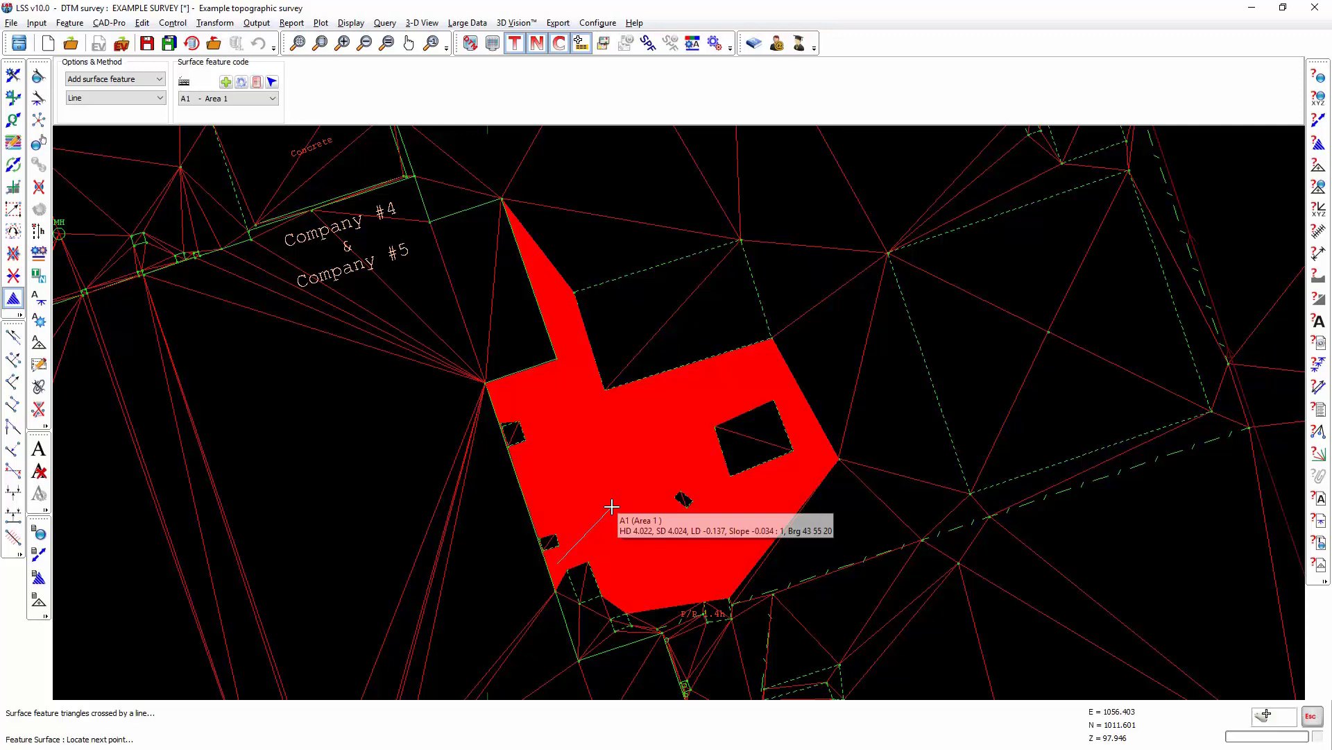
click(553, 561)
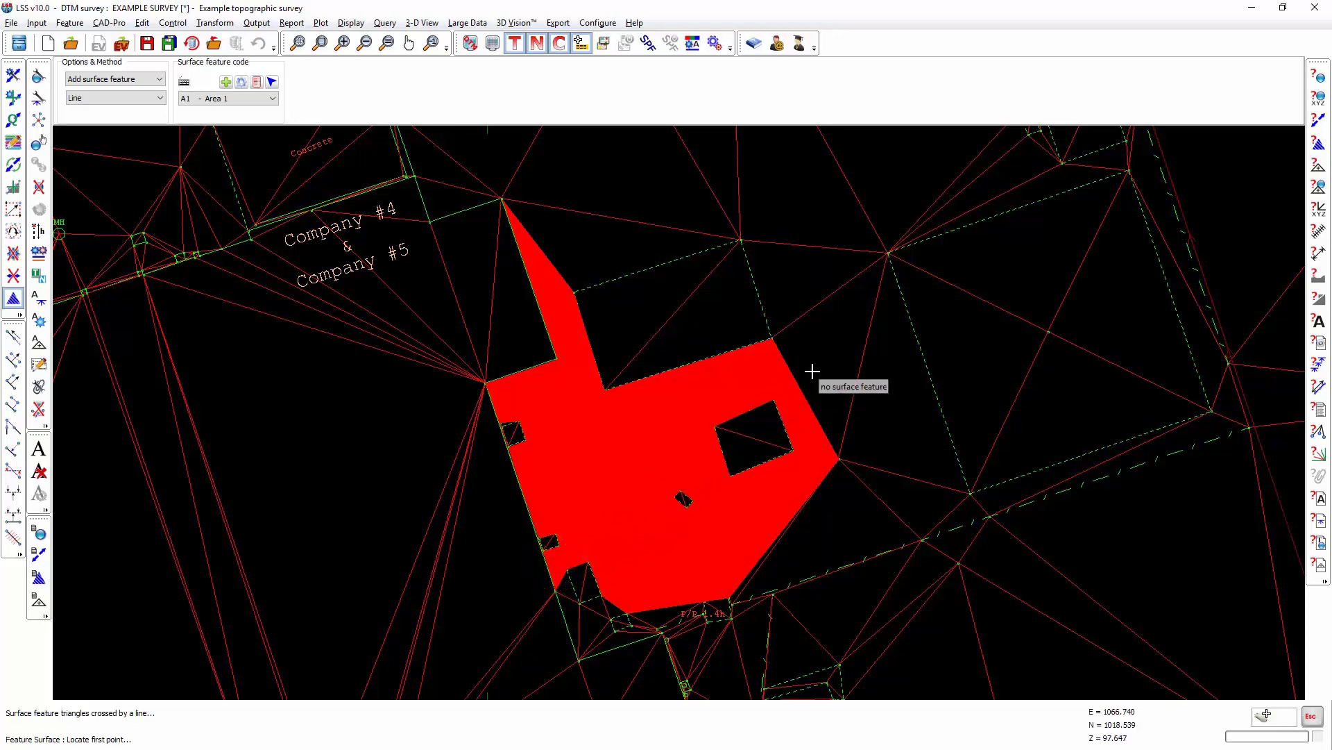
Step: Assign Area 1 to the triangles north of the building with a two-point line
click(642, 180)
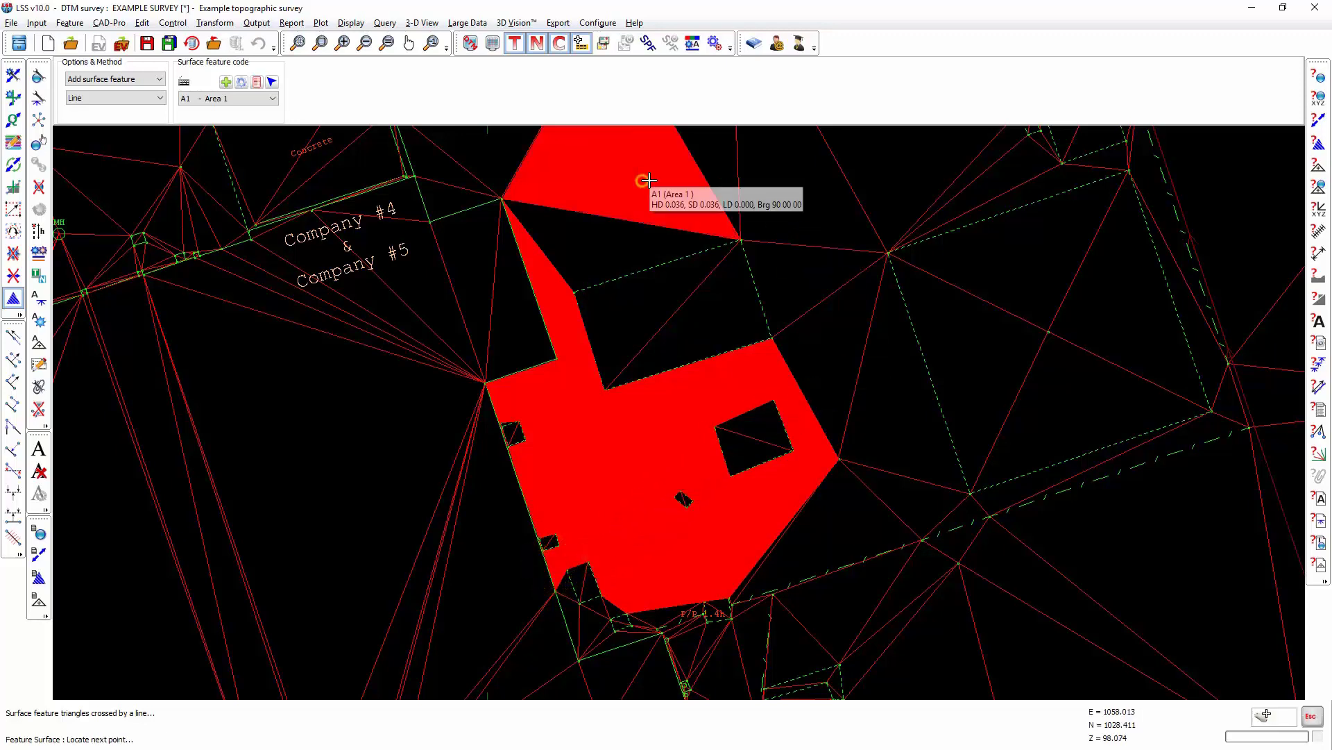
click(812, 181)
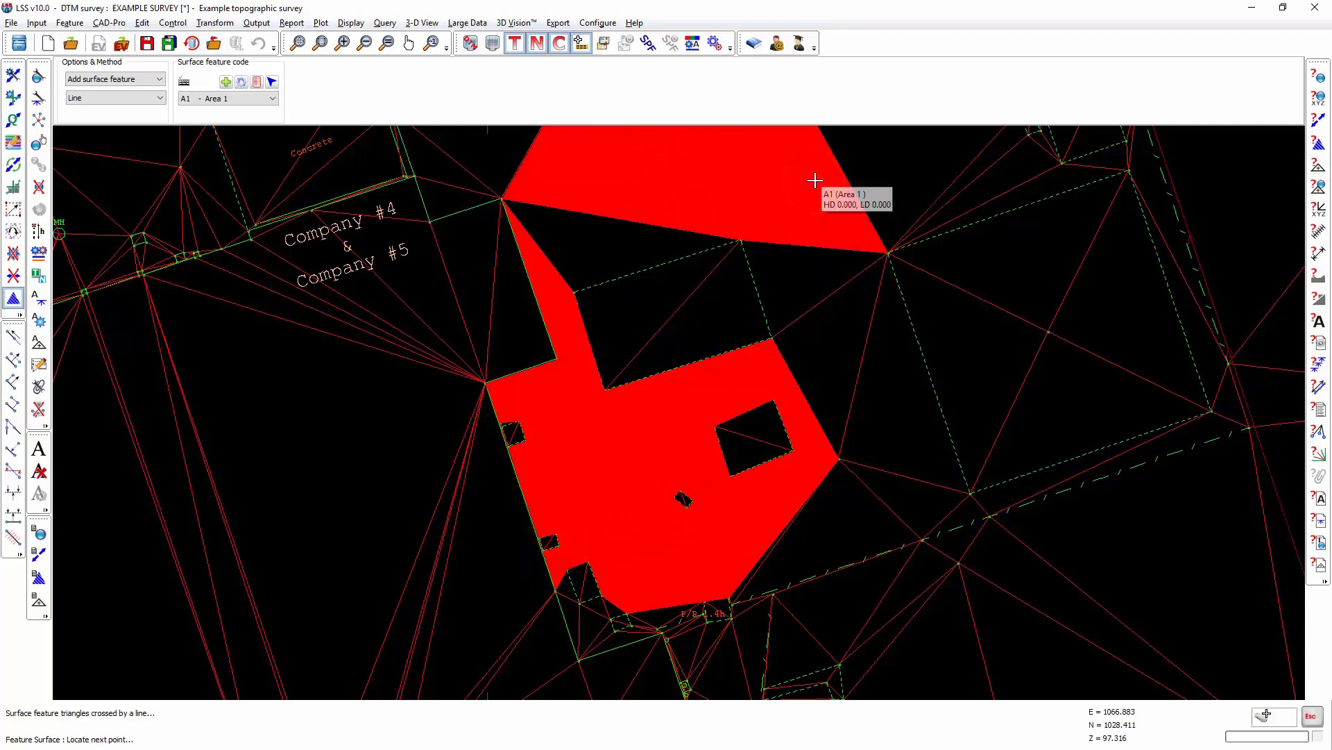
click(1314, 721)
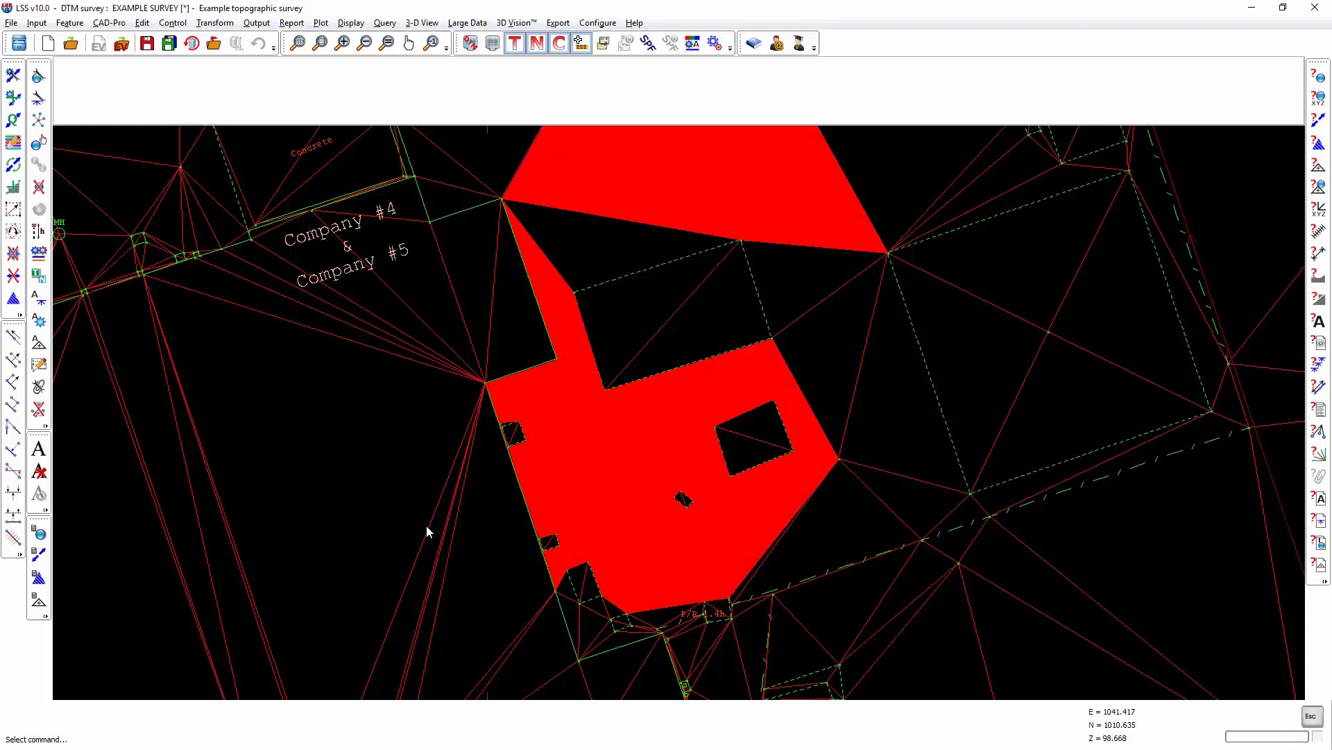
Step: Draw two more Area 1 lines across triangles south-east of the building
middle_drag(803, 472, 607, 491)
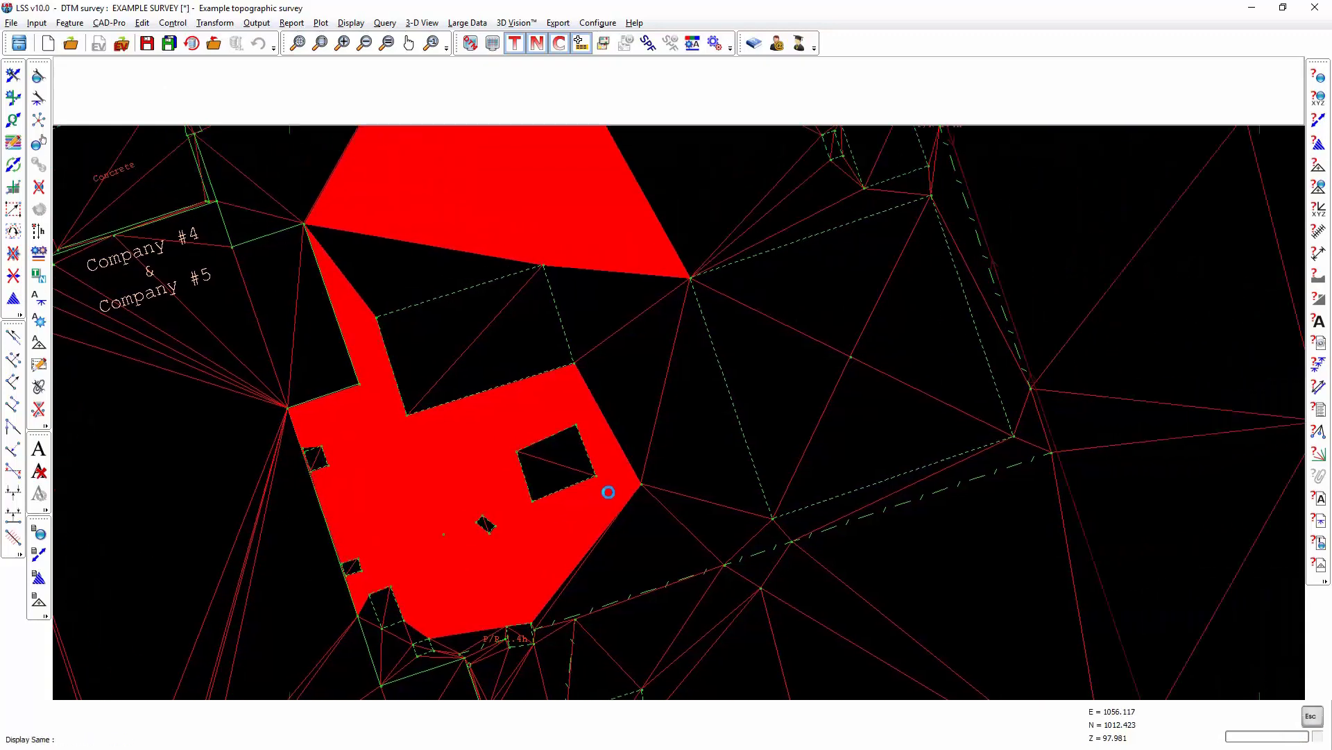
click(13, 298)
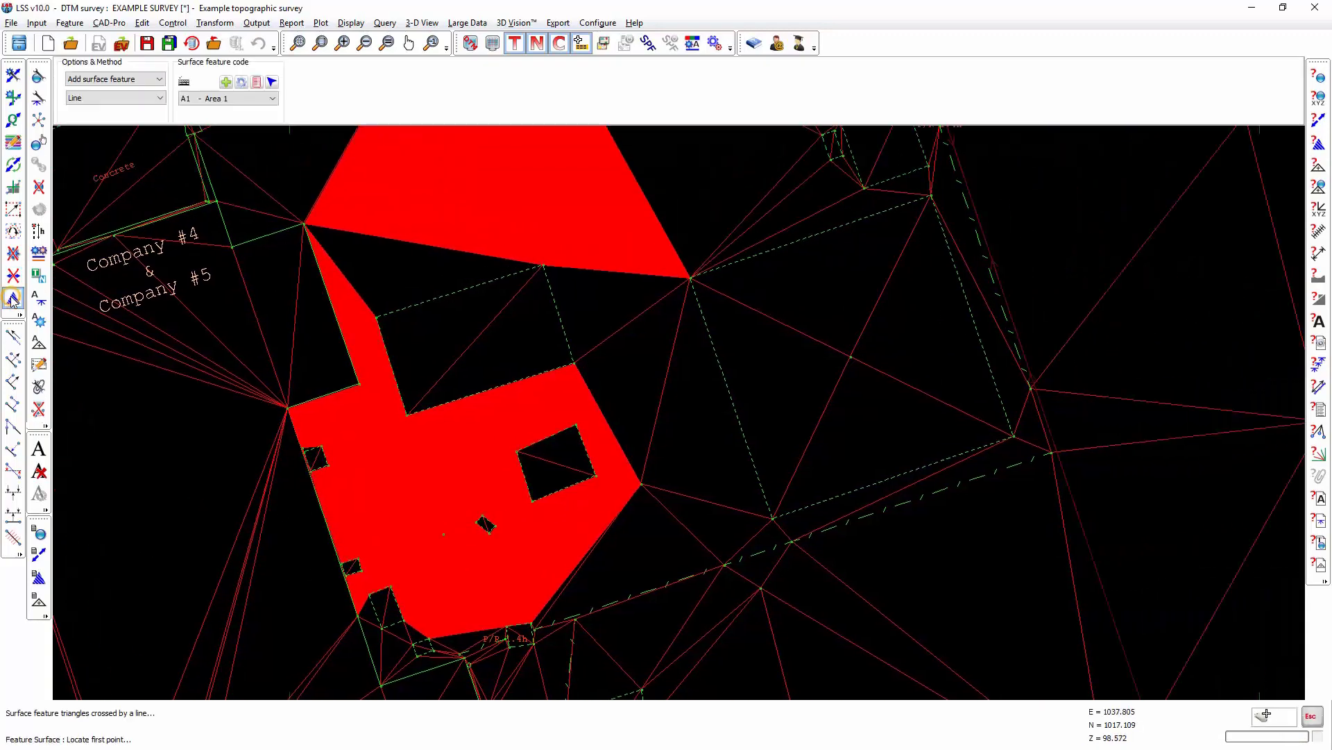
click(1012, 569)
click(808, 590)
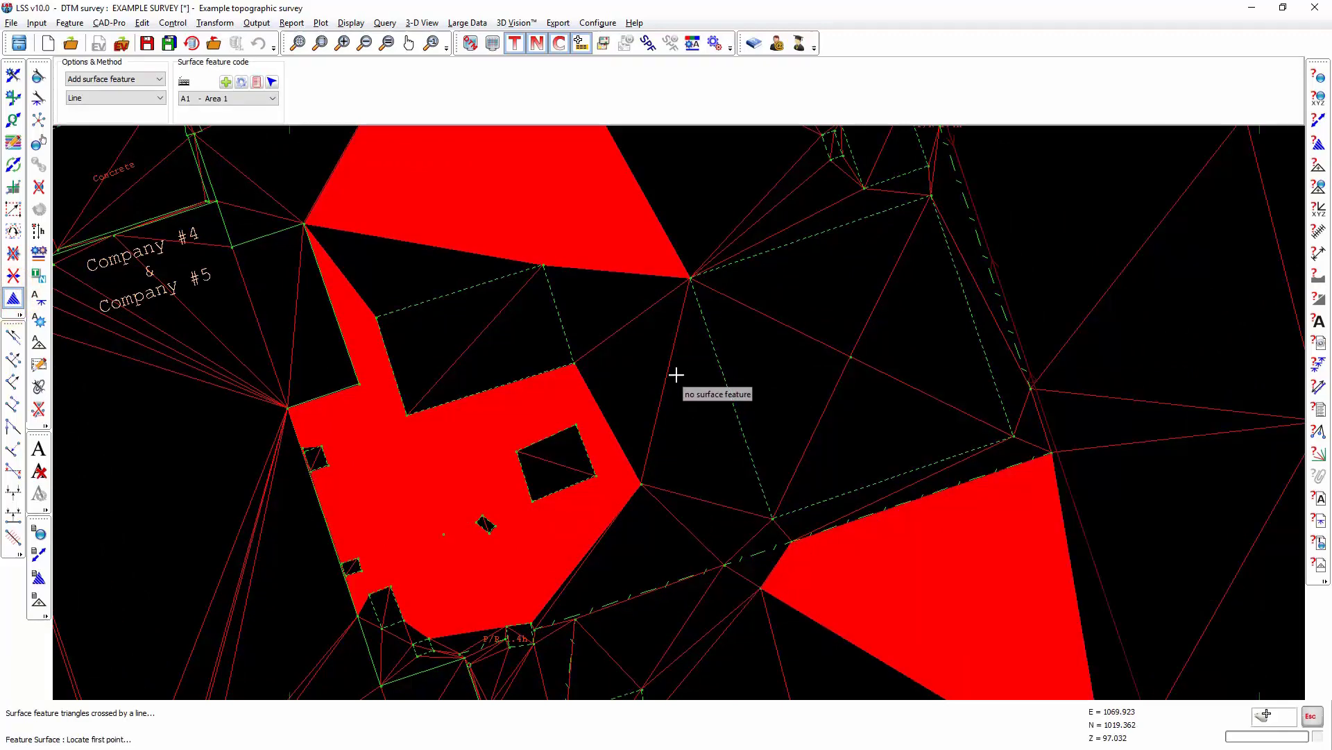
click(690, 417)
click(706, 515)
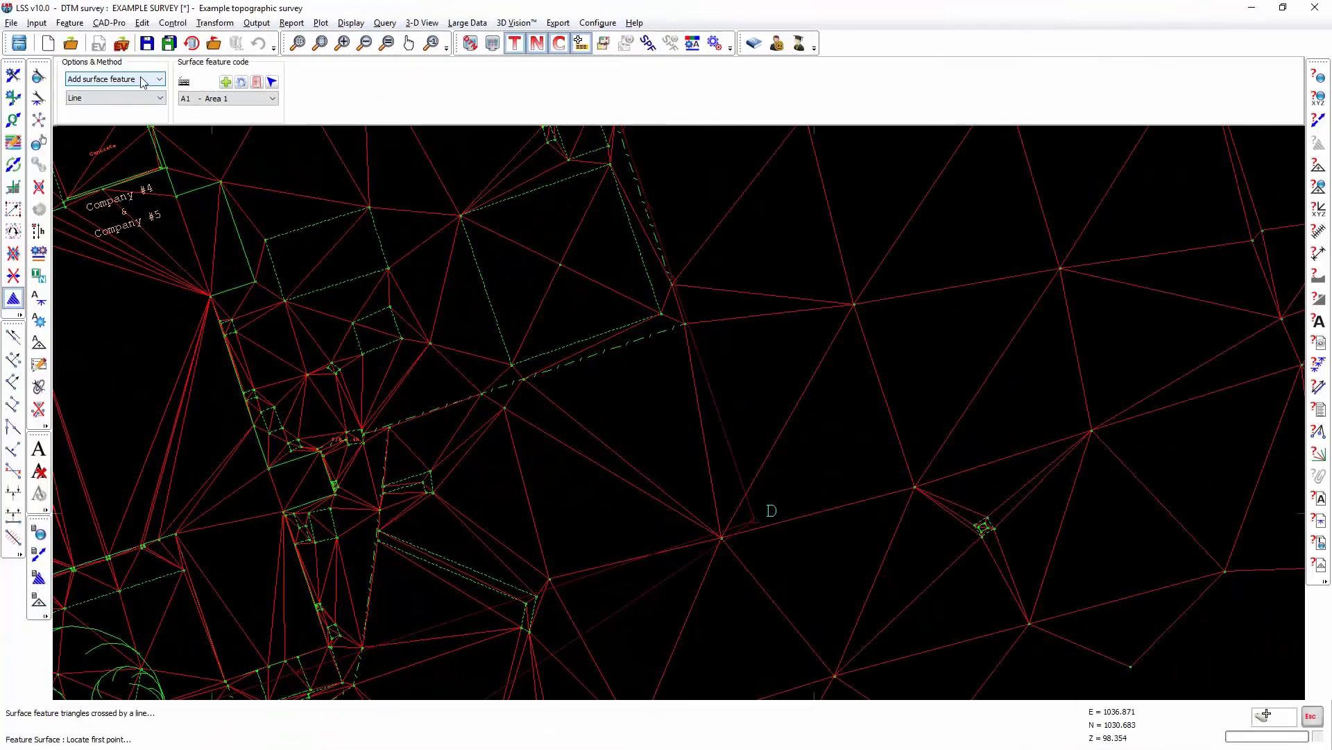
Step: Switch the method to Rectangle and fill Area 1 triangles inside a rectangle near point D
click(140, 104)
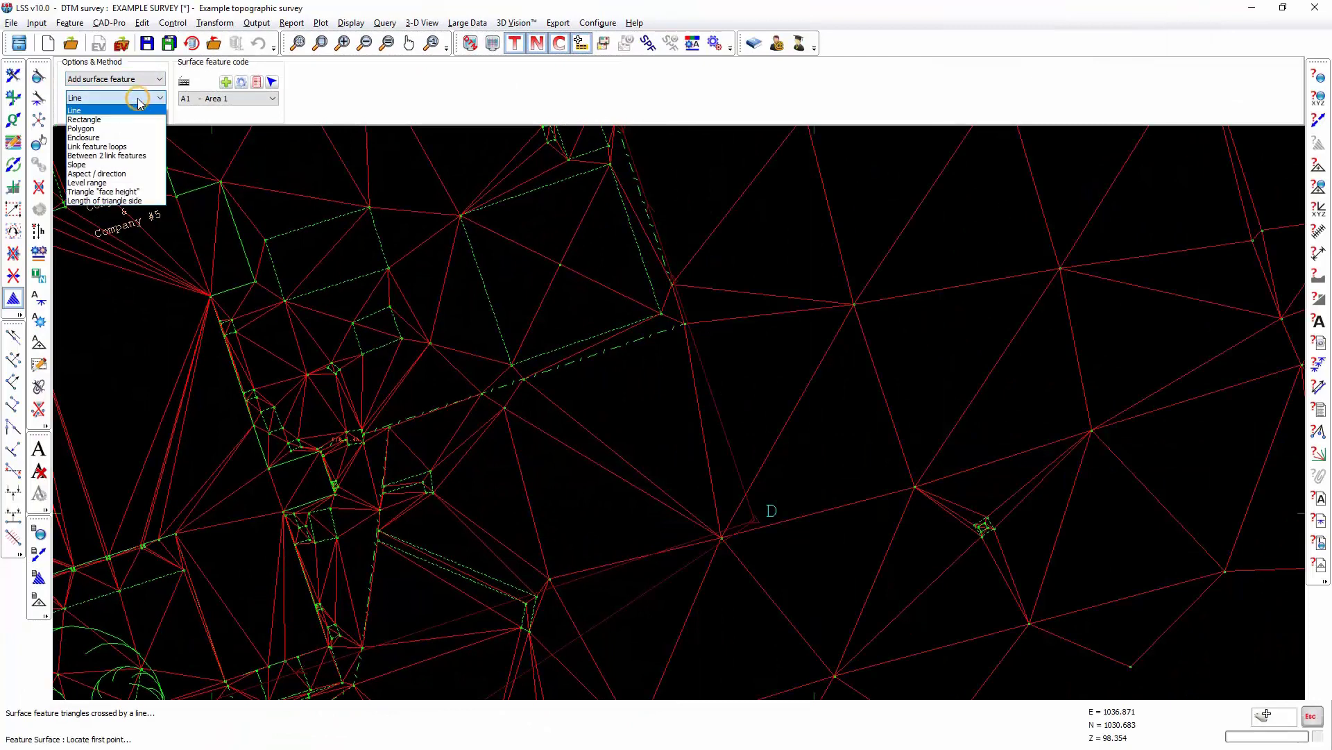
click(90, 121)
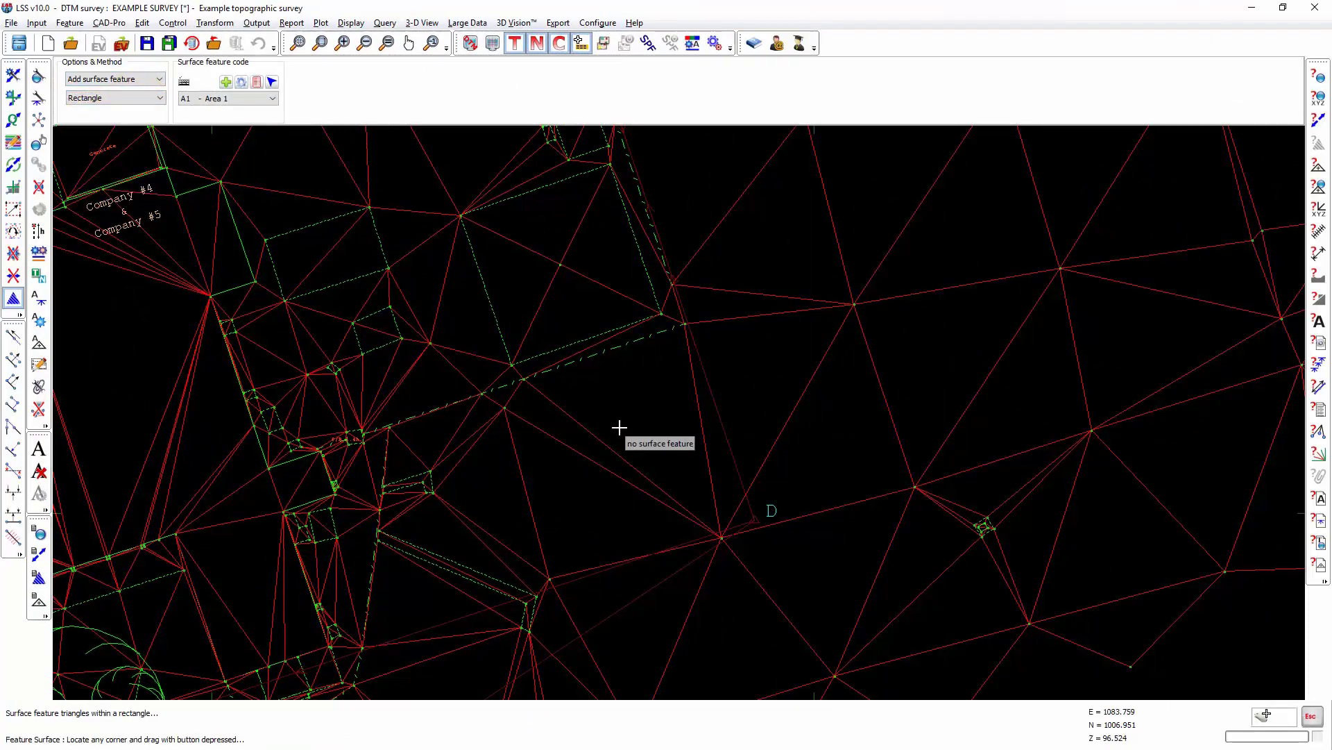
drag(630, 426, 932, 636)
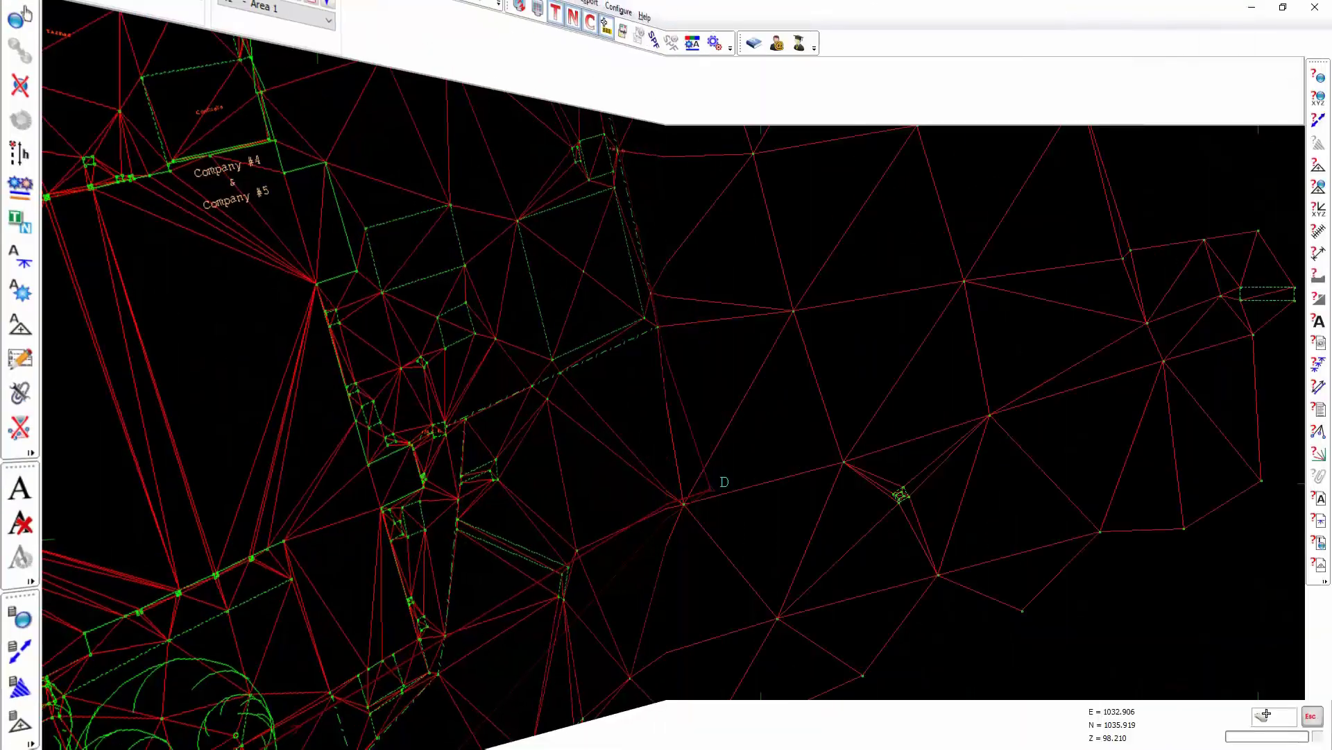
click(115, 97)
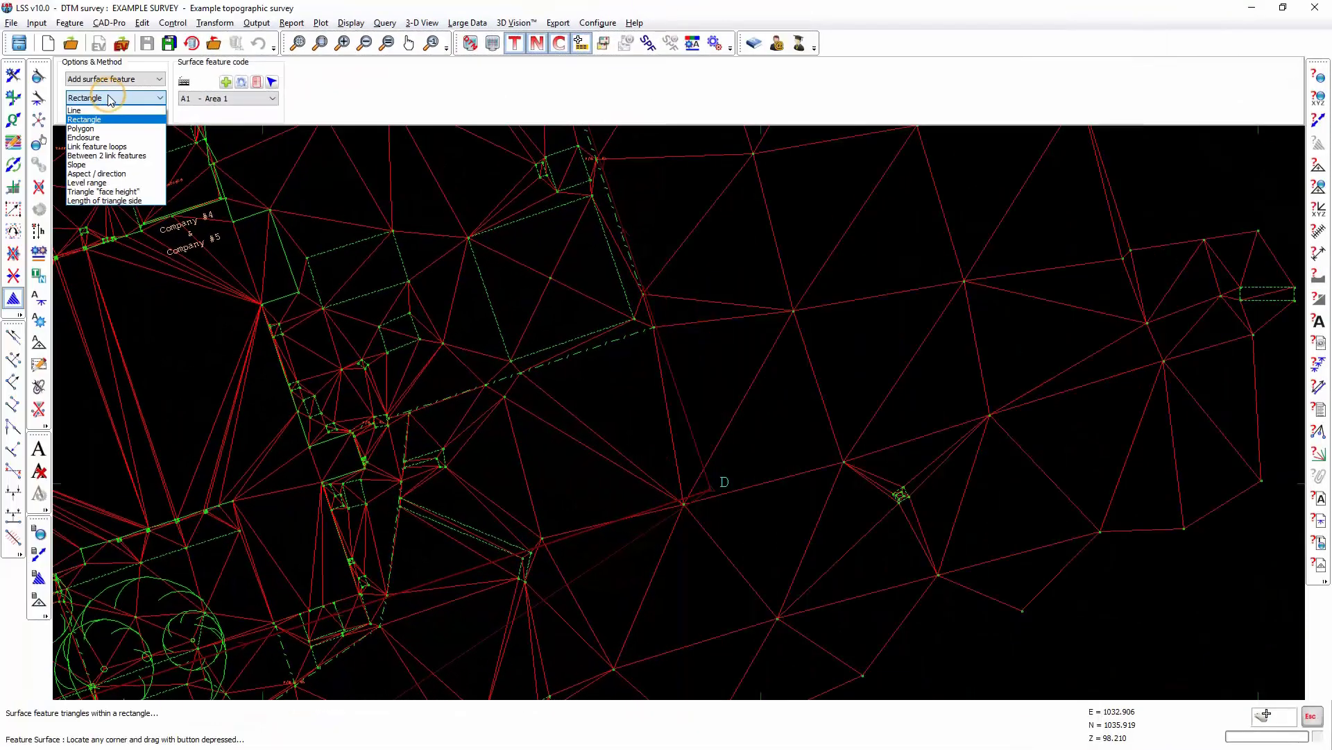
Step: Switch to the Polygon method and outline the triangles east of point D
click(89, 129)
click(508, 486)
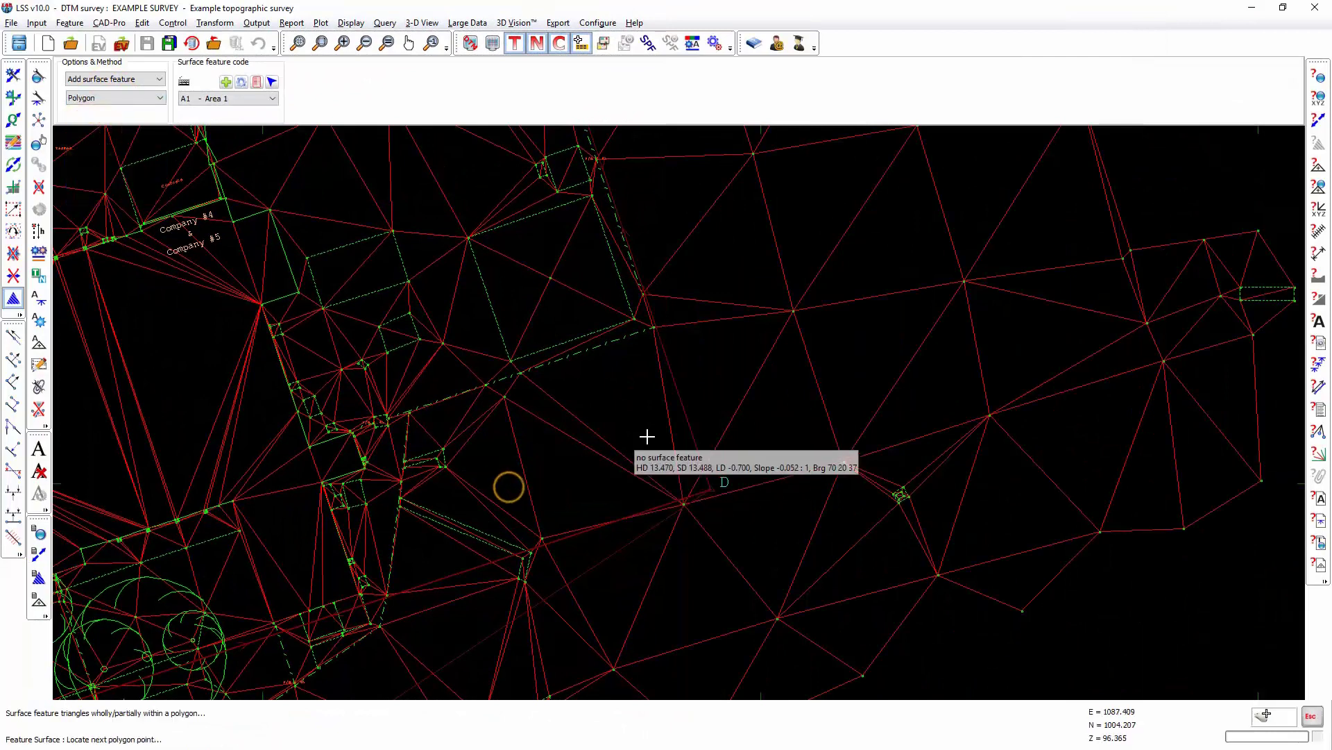
click(748, 395)
click(837, 438)
click(841, 513)
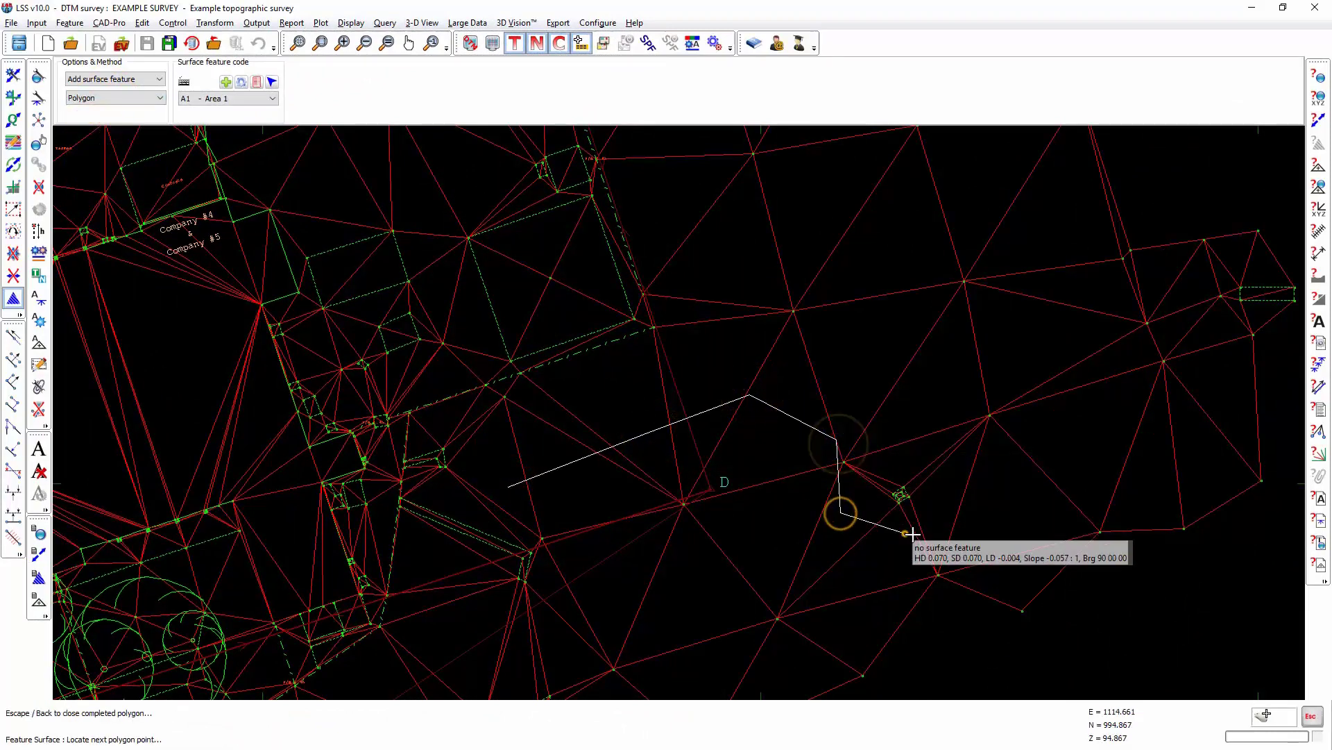
click(903, 532)
click(965, 525)
click(971, 446)
click(1019, 402)
click(1034, 522)
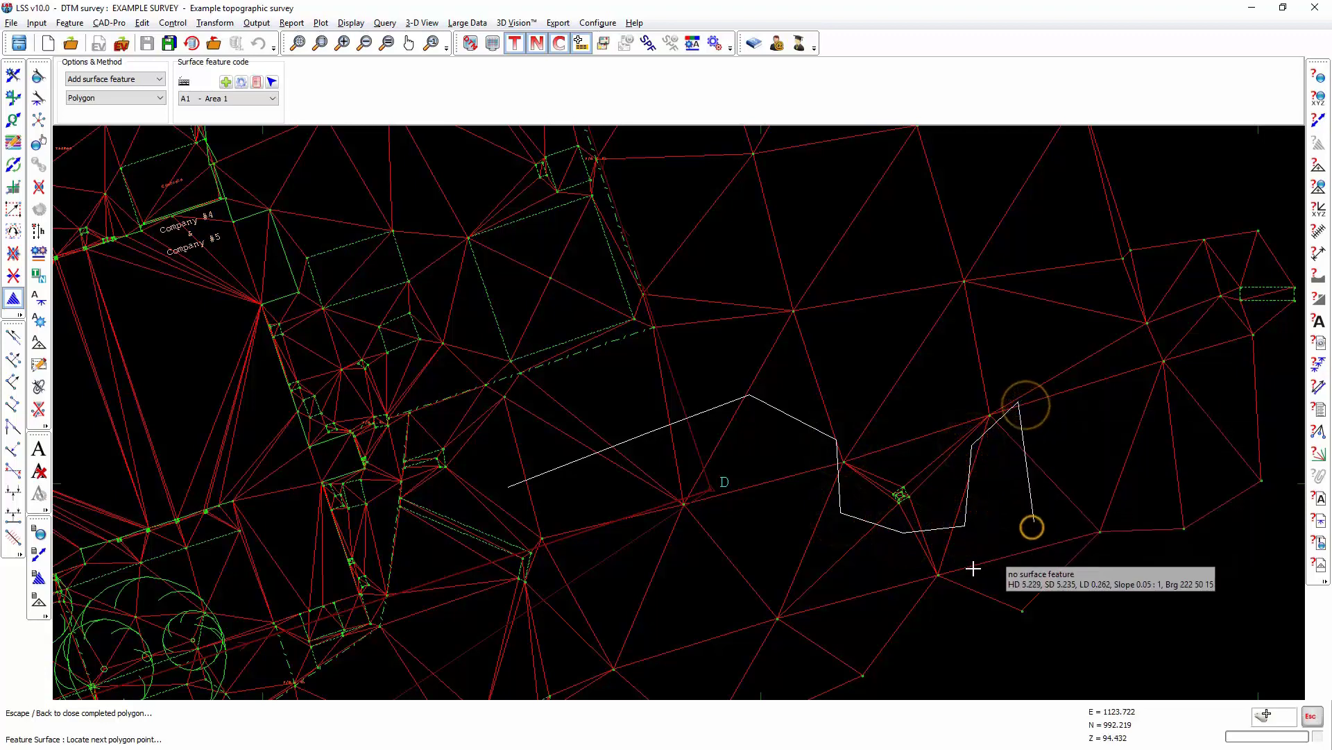
click(948, 571)
click(802, 611)
click(693, 612)
click(585, 586)
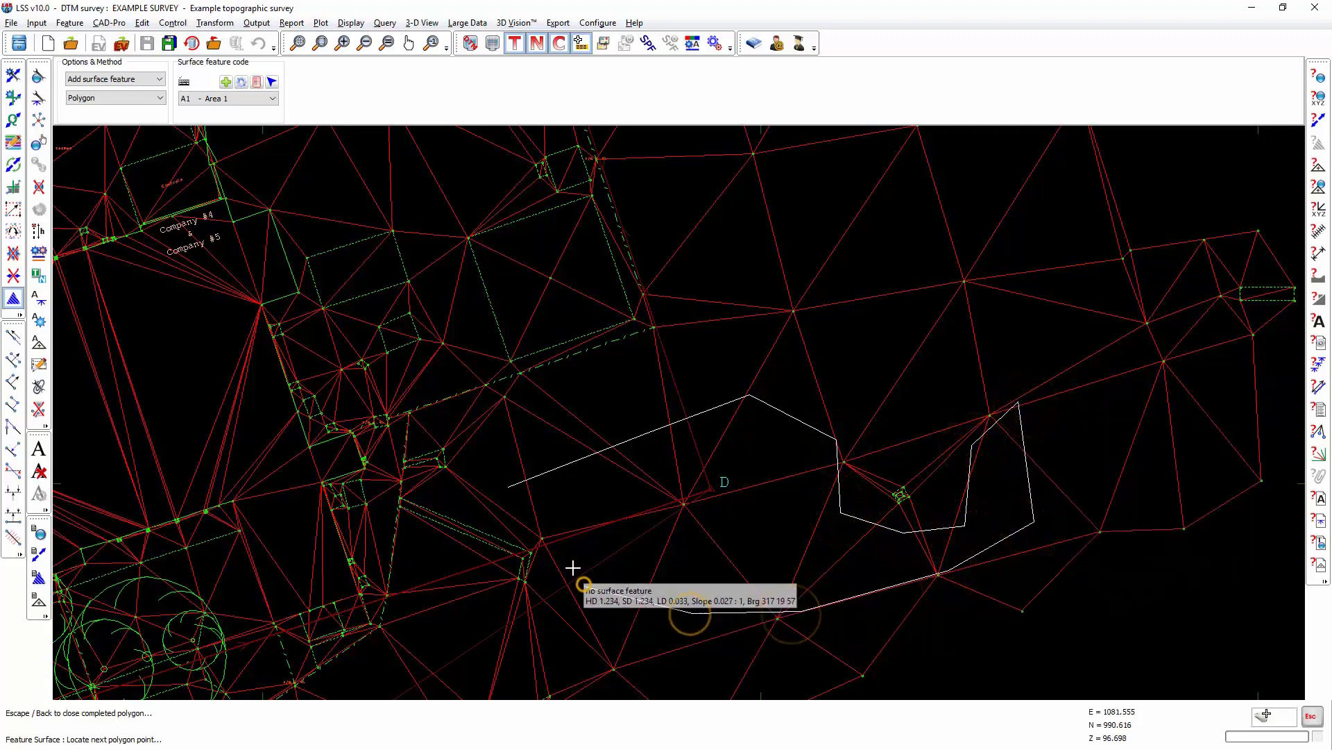
click(519, 502)
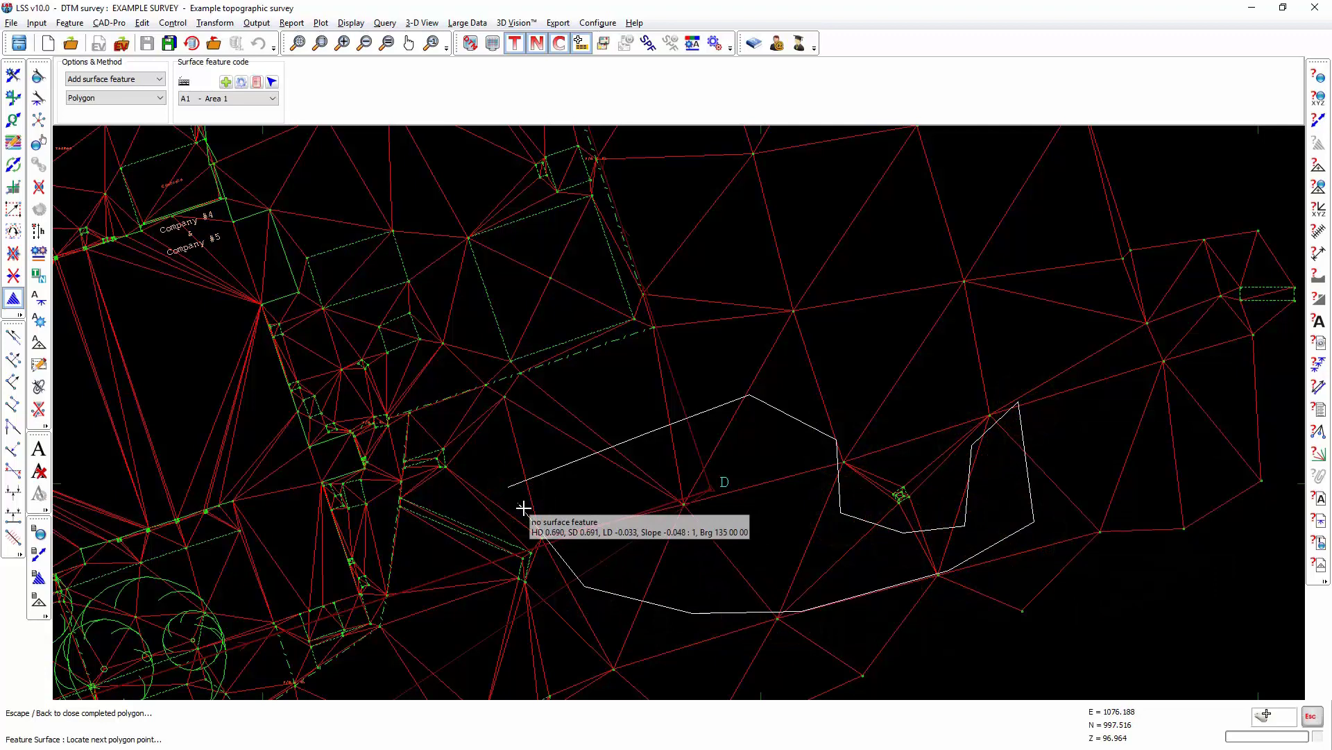
Step: Close the polygon to preview its triangles and decline storing them
key(Escape)
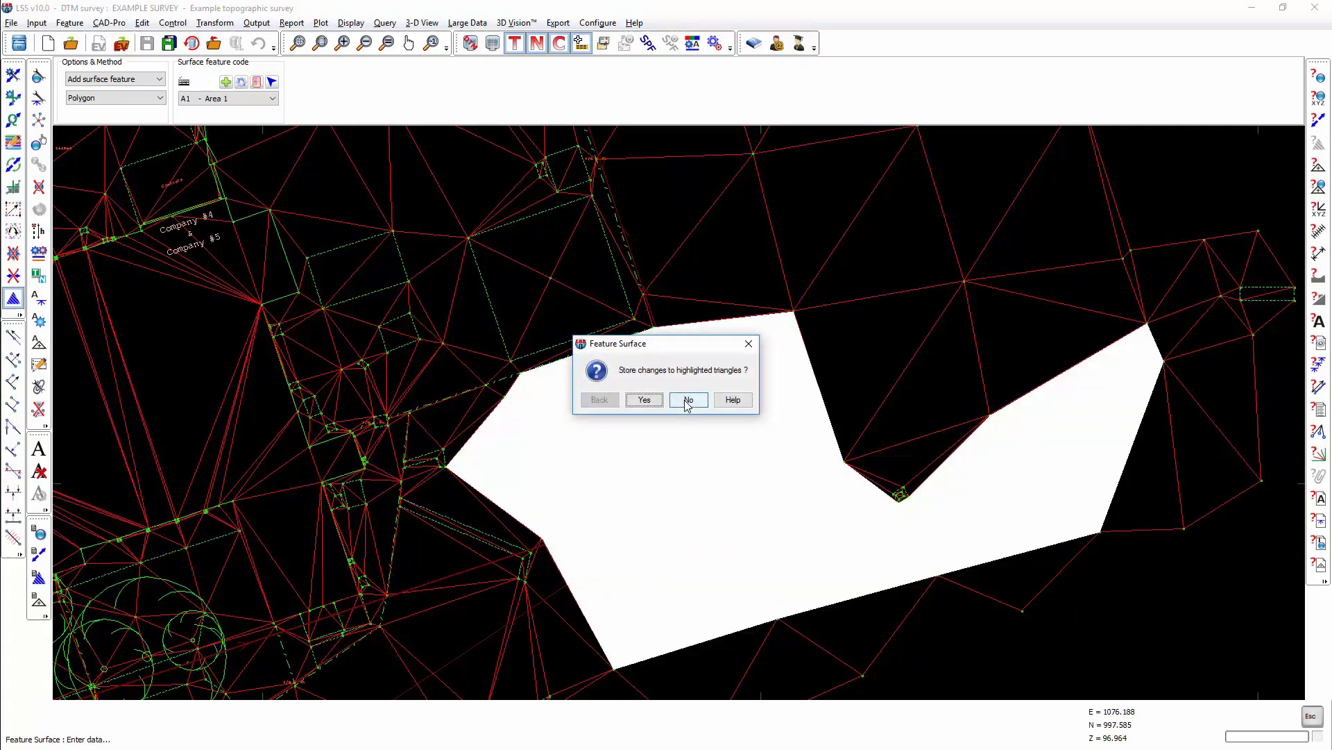
click(687, 400)
click(138, 101)
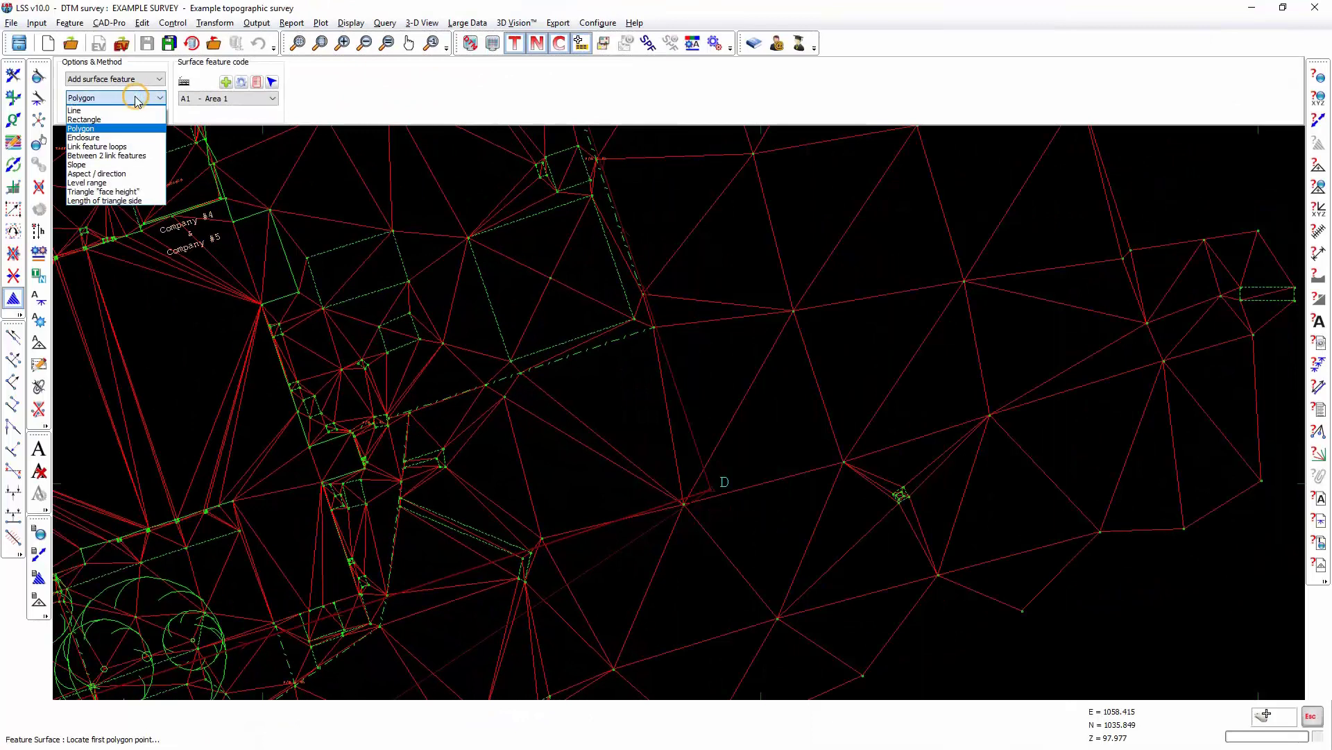
Step: Use the Enclosure method to store Area 1 inside both building outlines
click(90, 140)
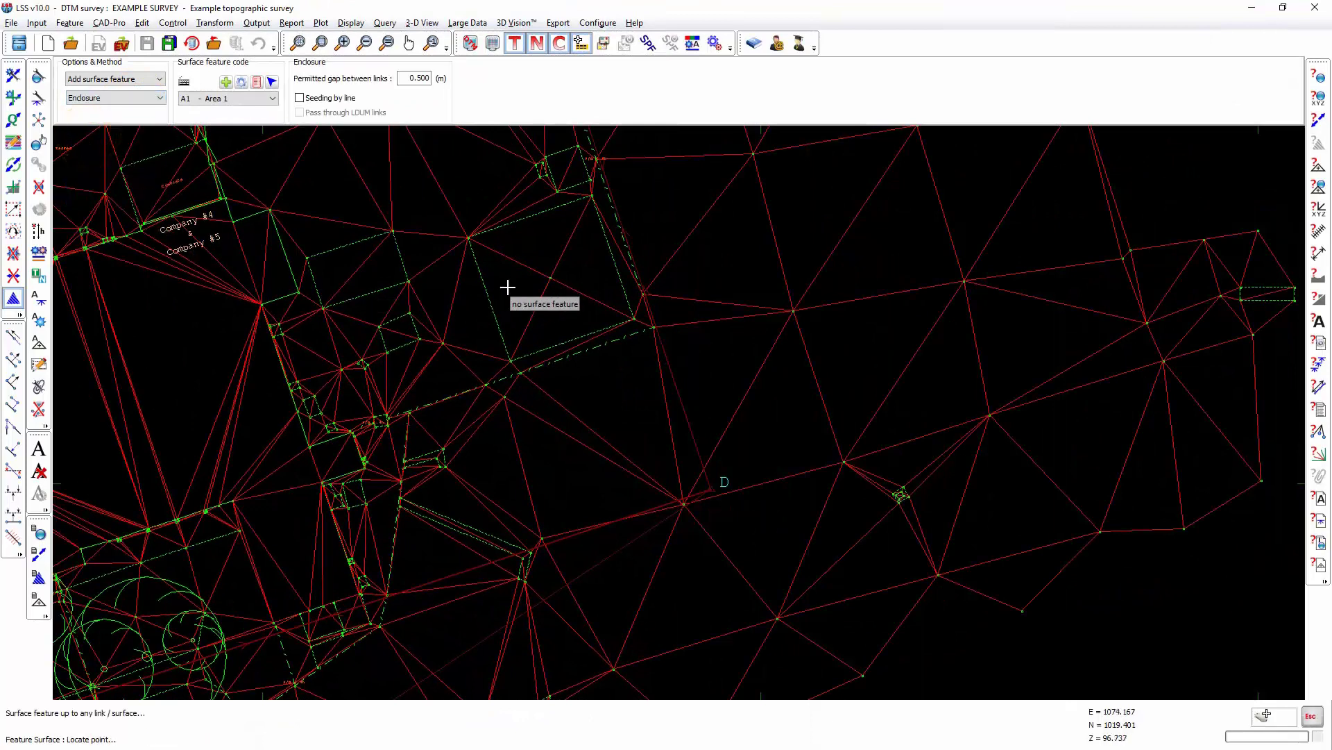
click(546, 299)
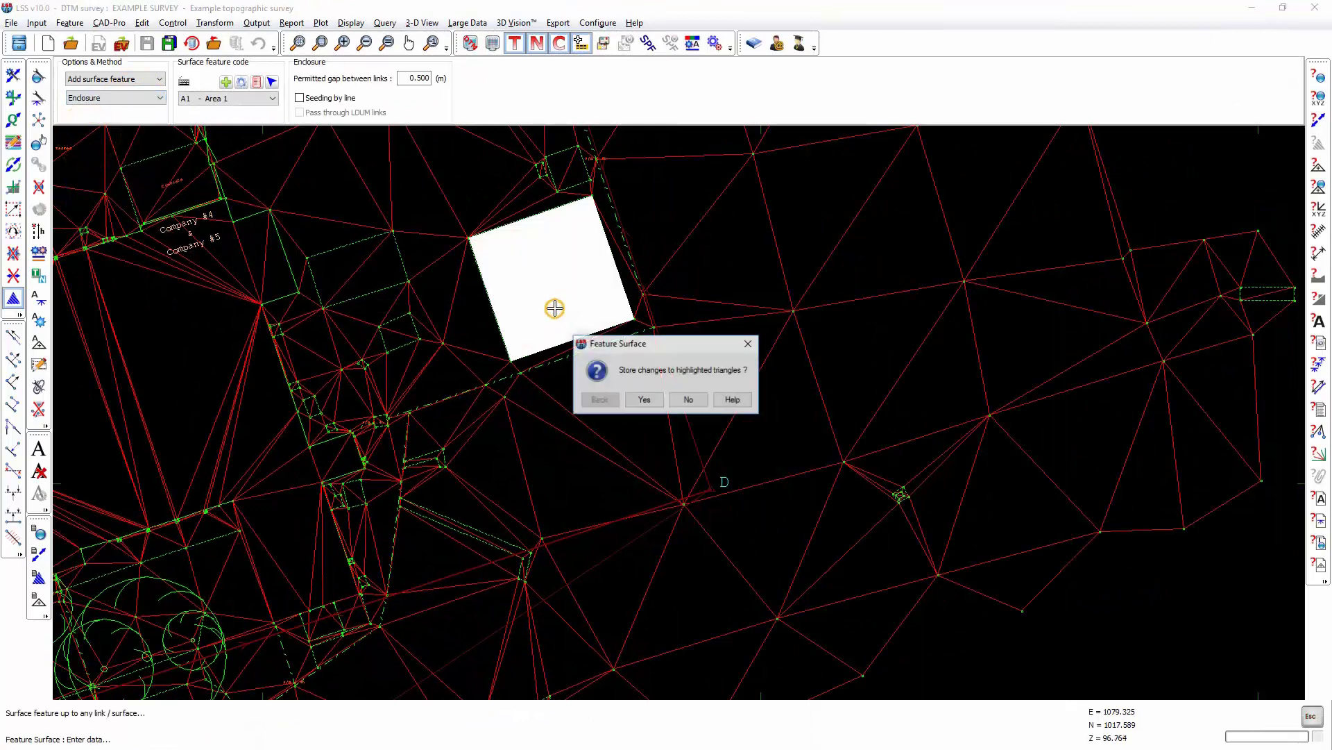
click(645, 401)
click(366, 283)
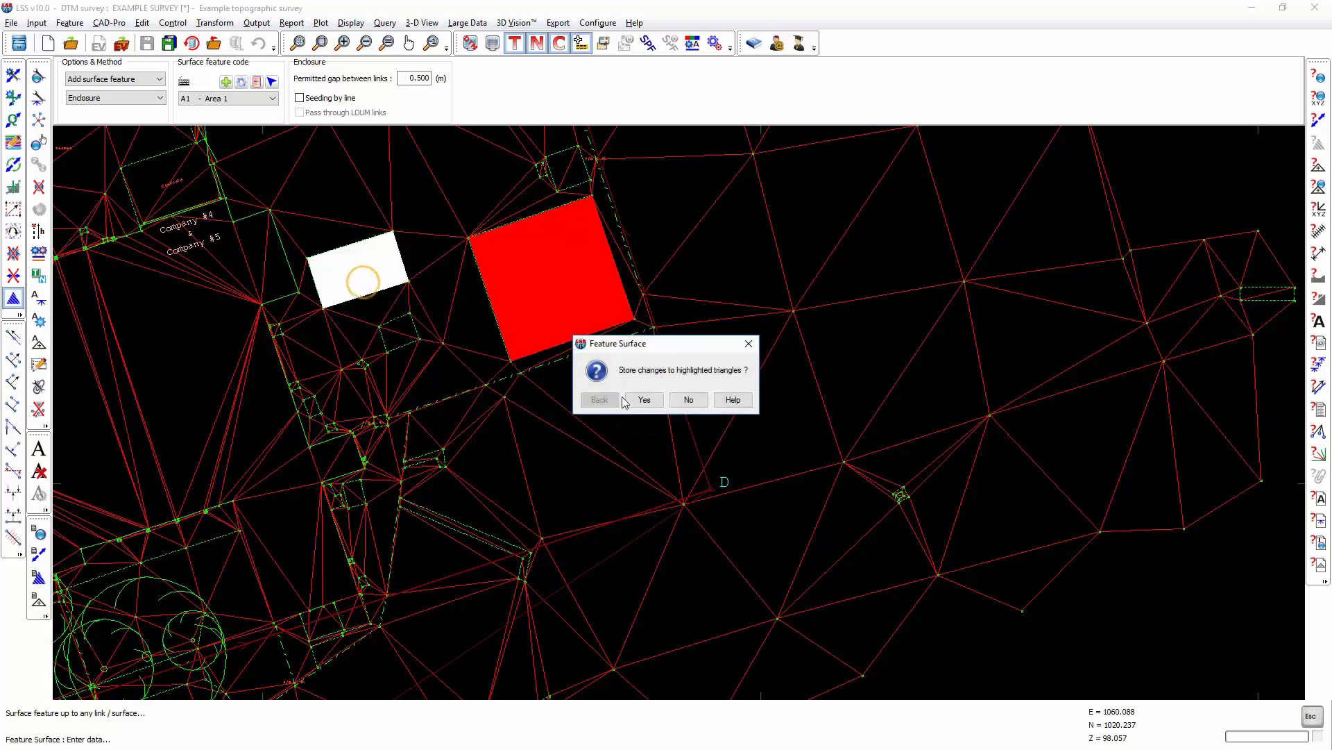
click(645, 400)
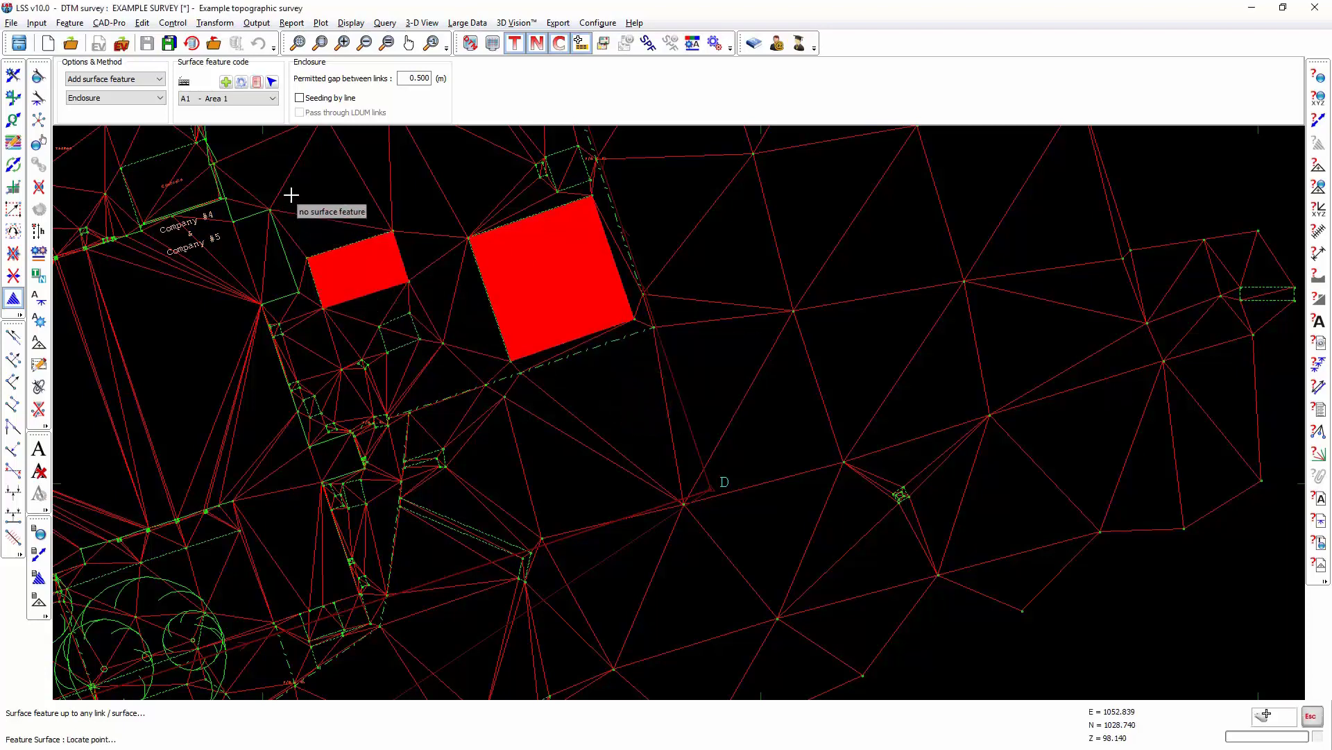
click(410, 78)
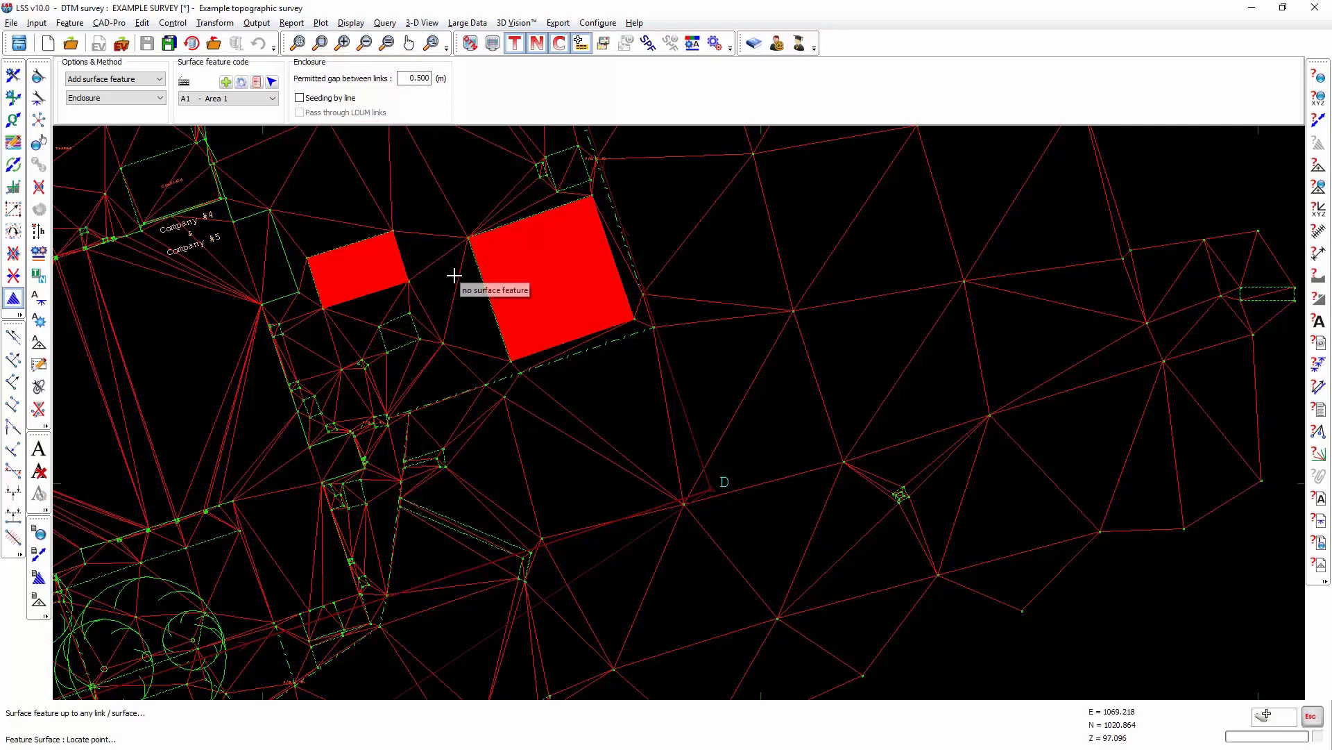
Step: Pick an enclosure on open ground and reject the resulting surface-wide fill
double_click(411, 78)
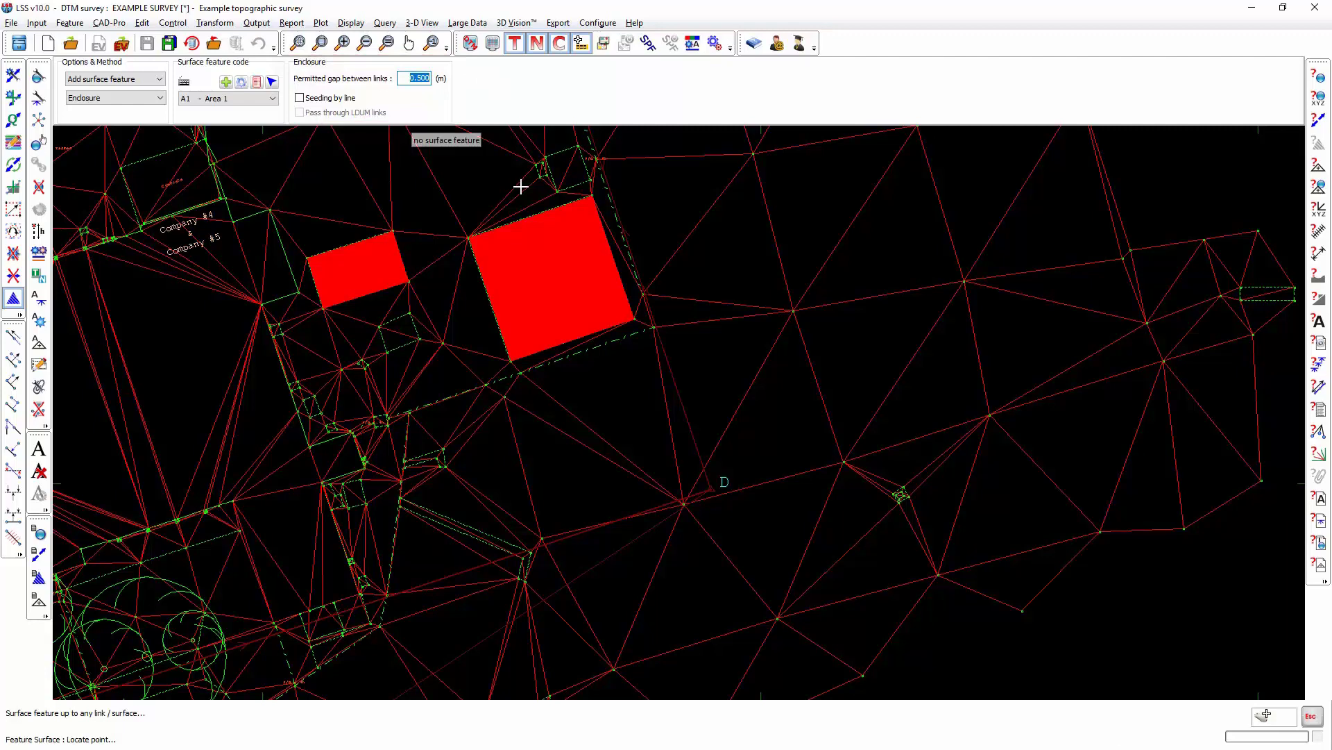
click(580, 479)
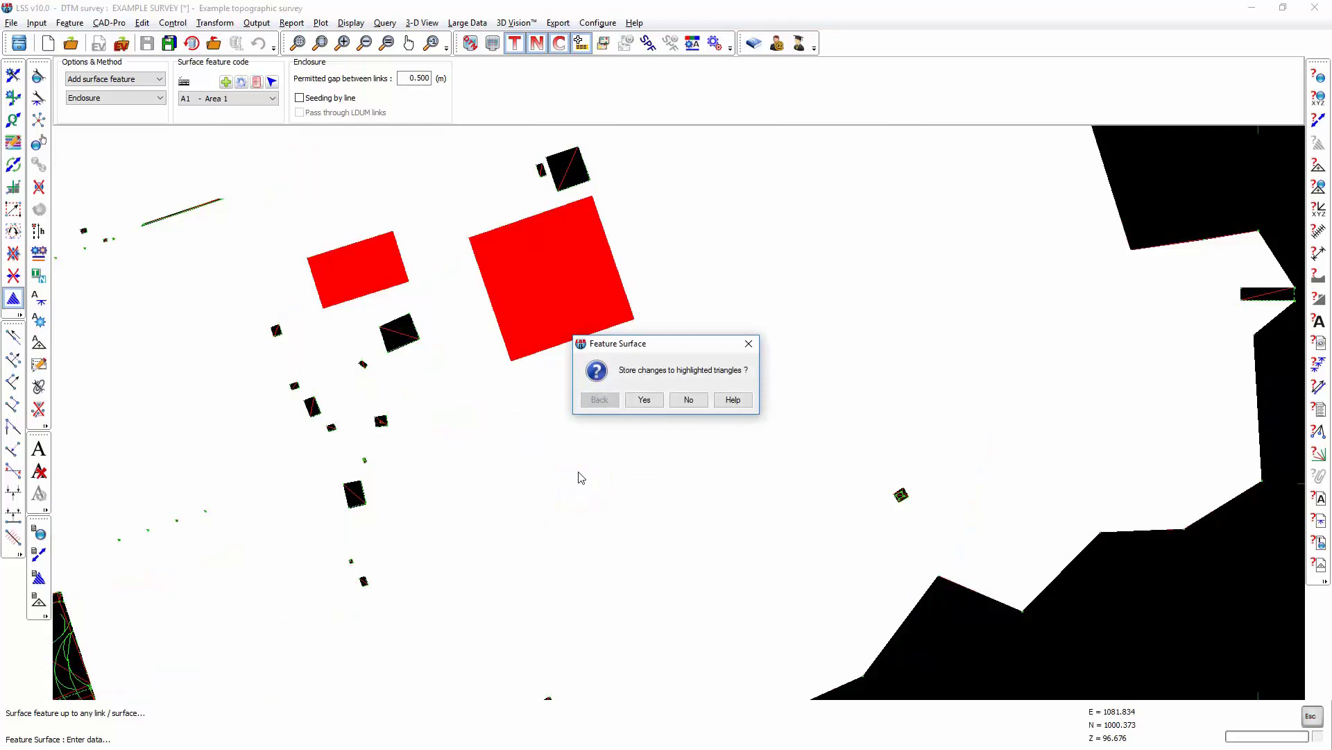
click(689, 400)
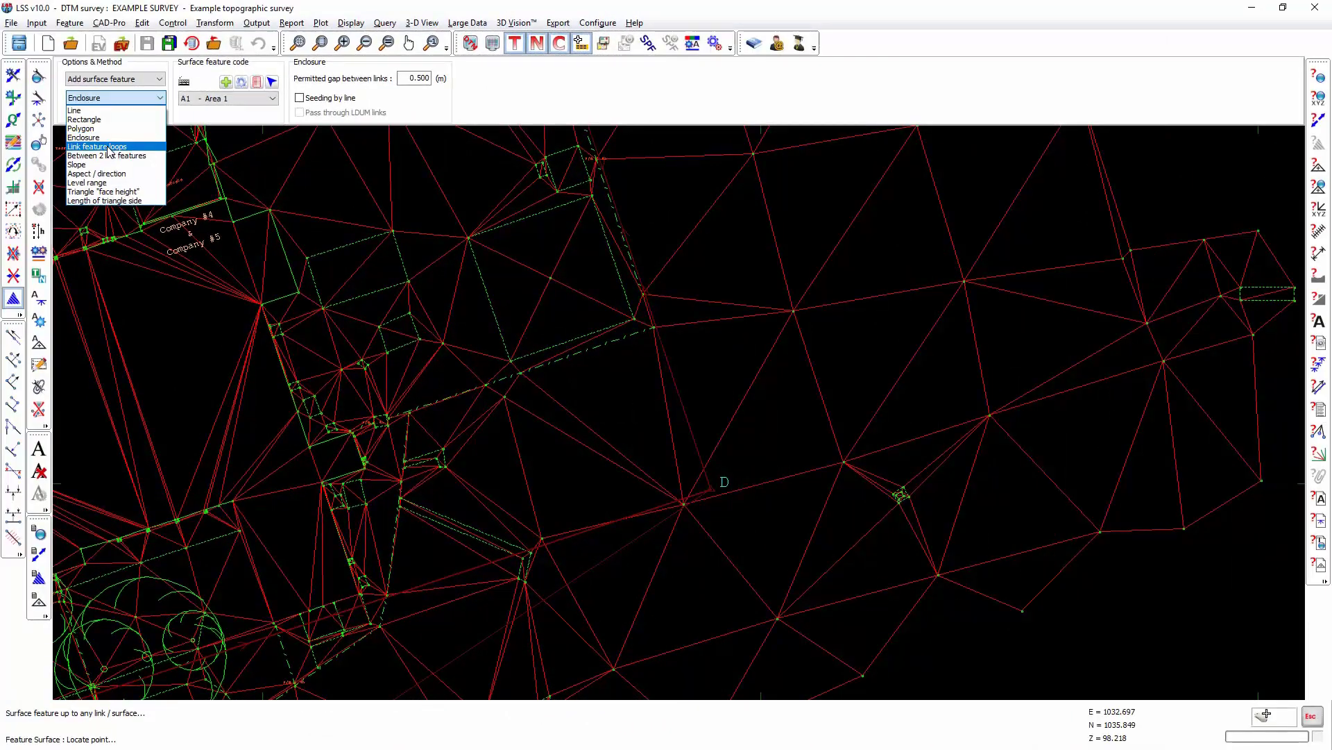
Step: Preview triangles inside the CS - Change Surface loops and discard them unstored
click(109, 147)
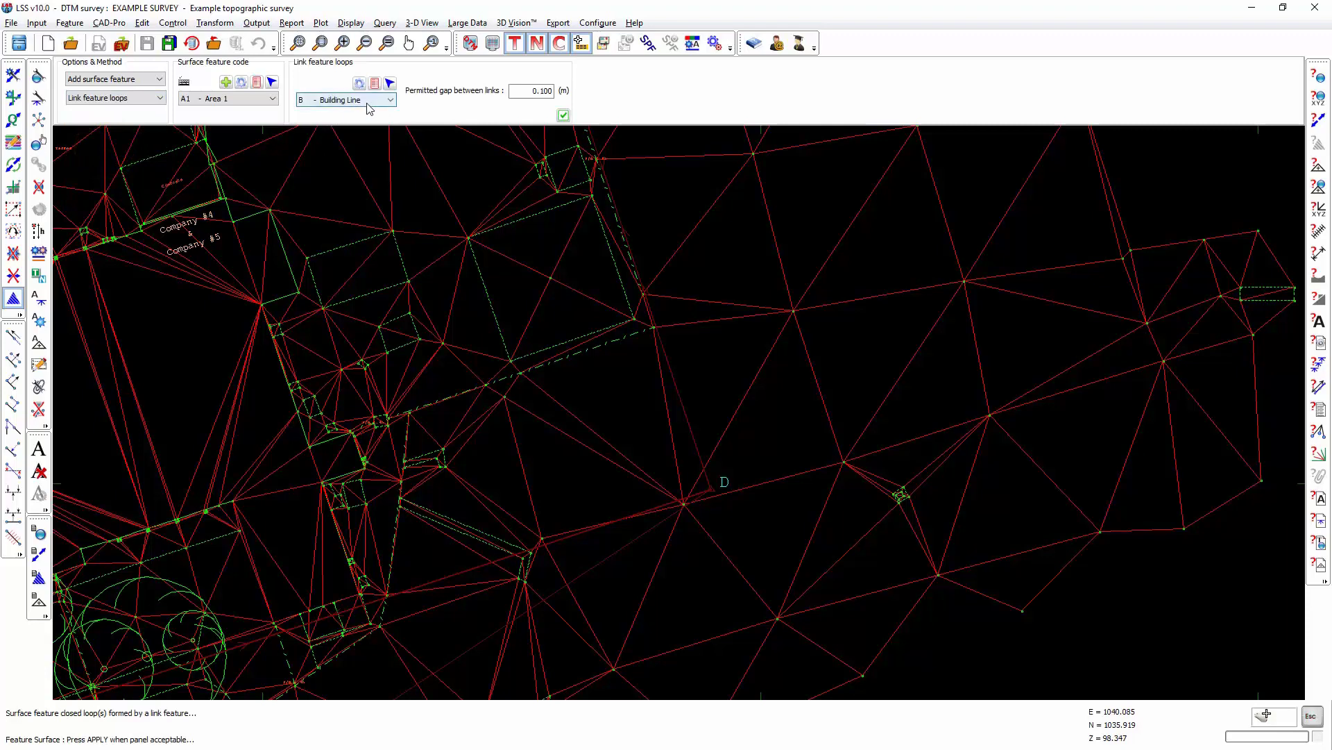
click(390, 83)
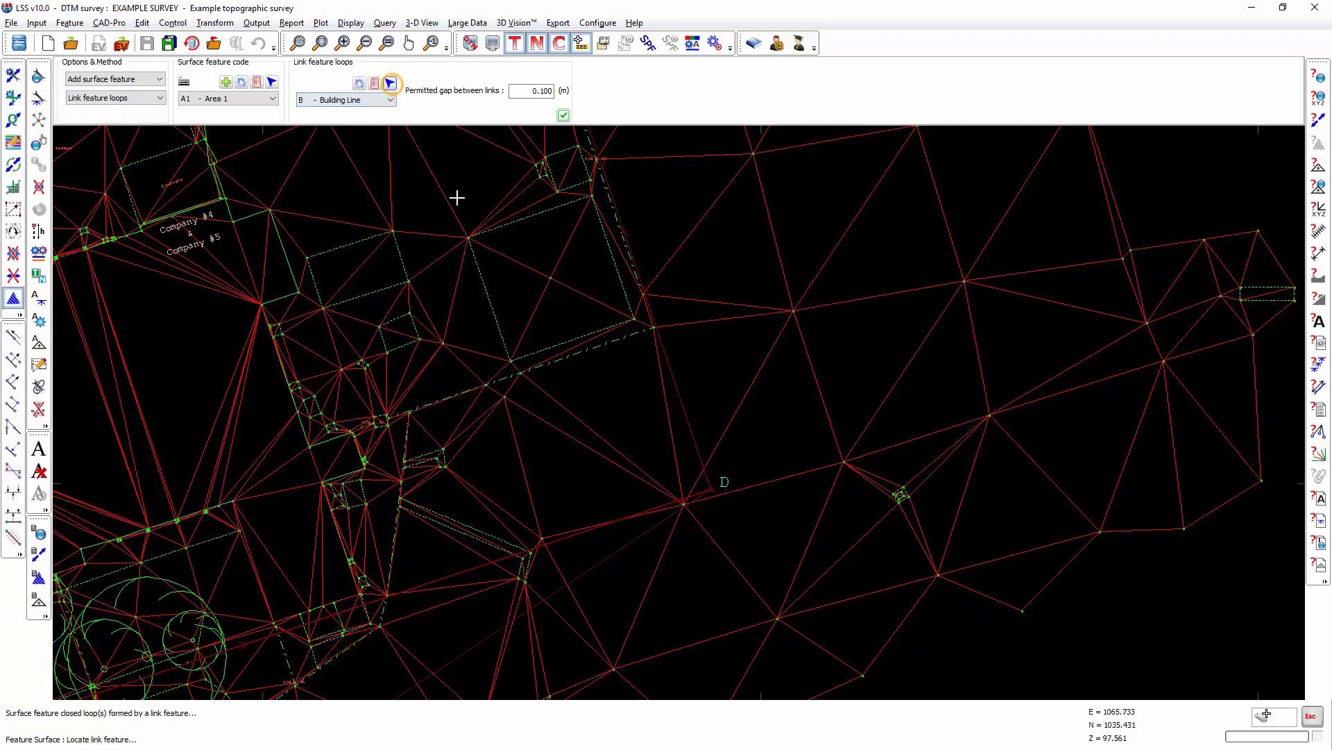
click(546, 351)
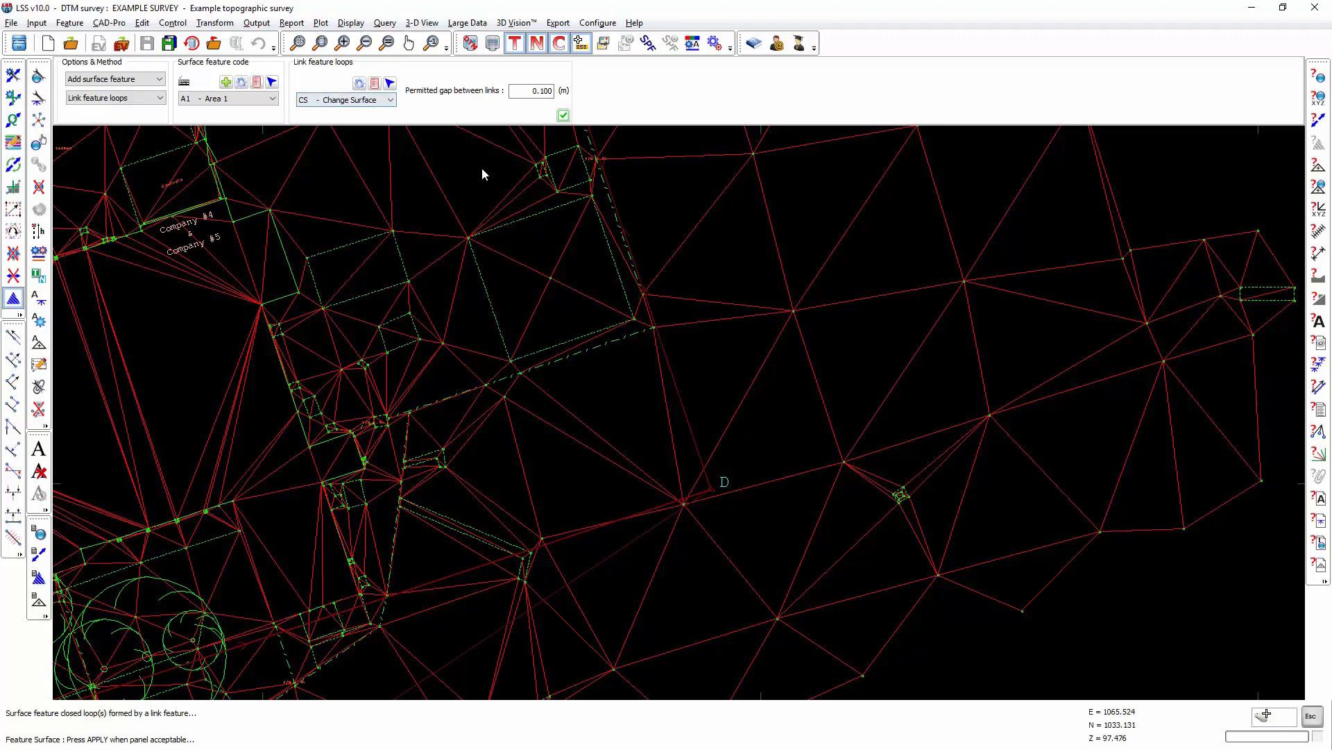
click(563, 116)
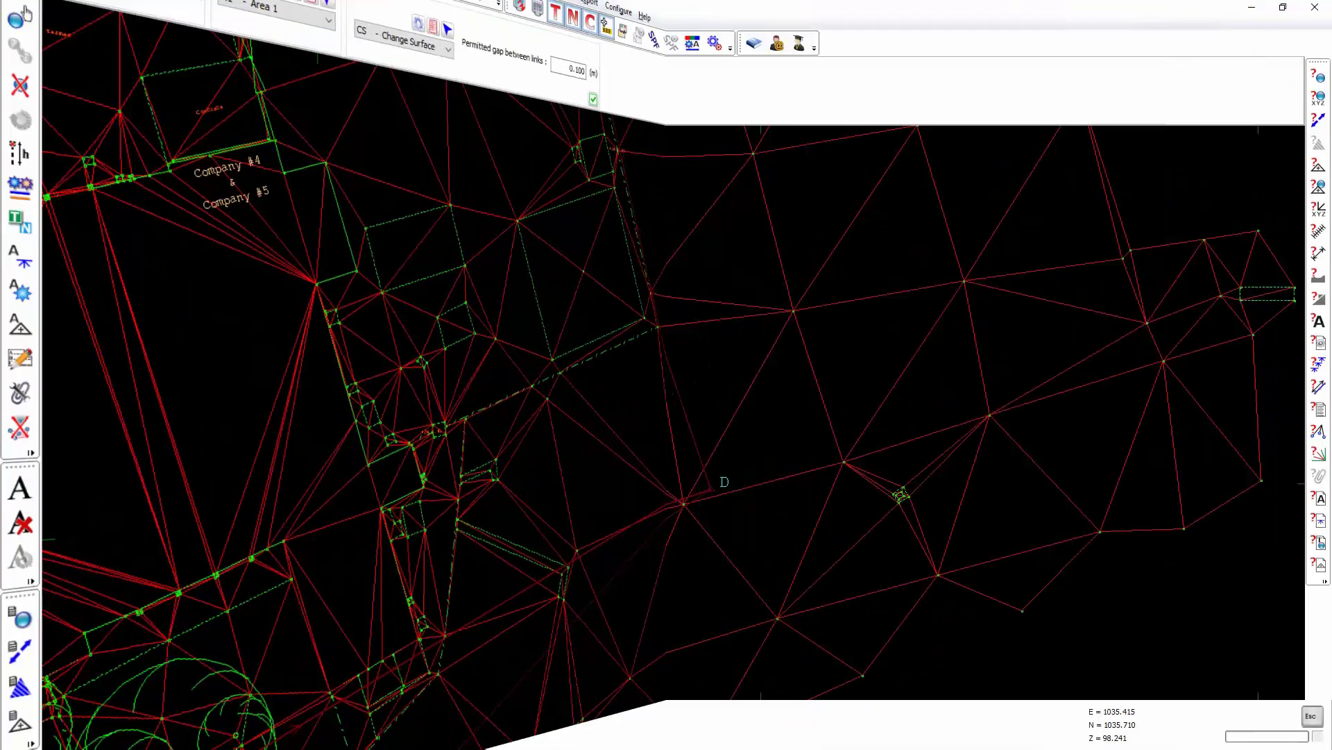
click(132, 98)
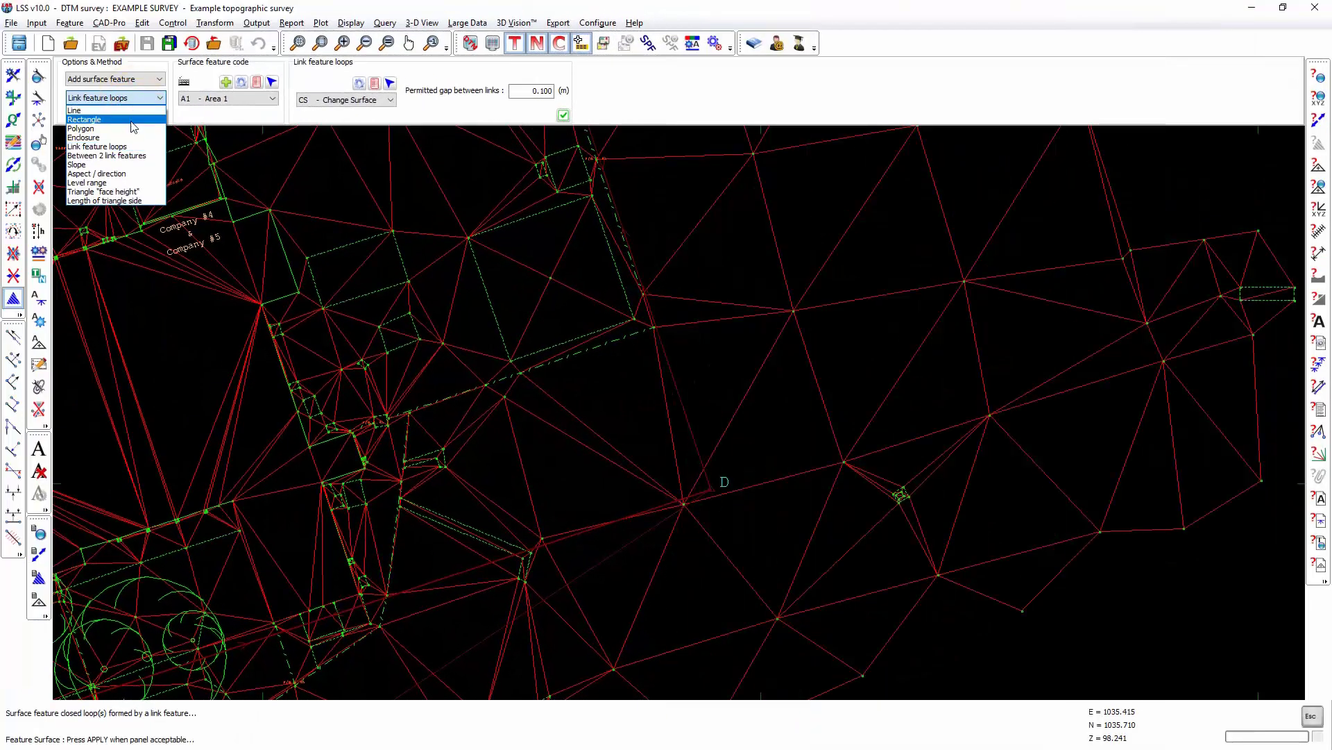
Step: Highlight triangles between the F - Fence and K - Kerb lines with code ASPH - Asphalt
click(129, 156)
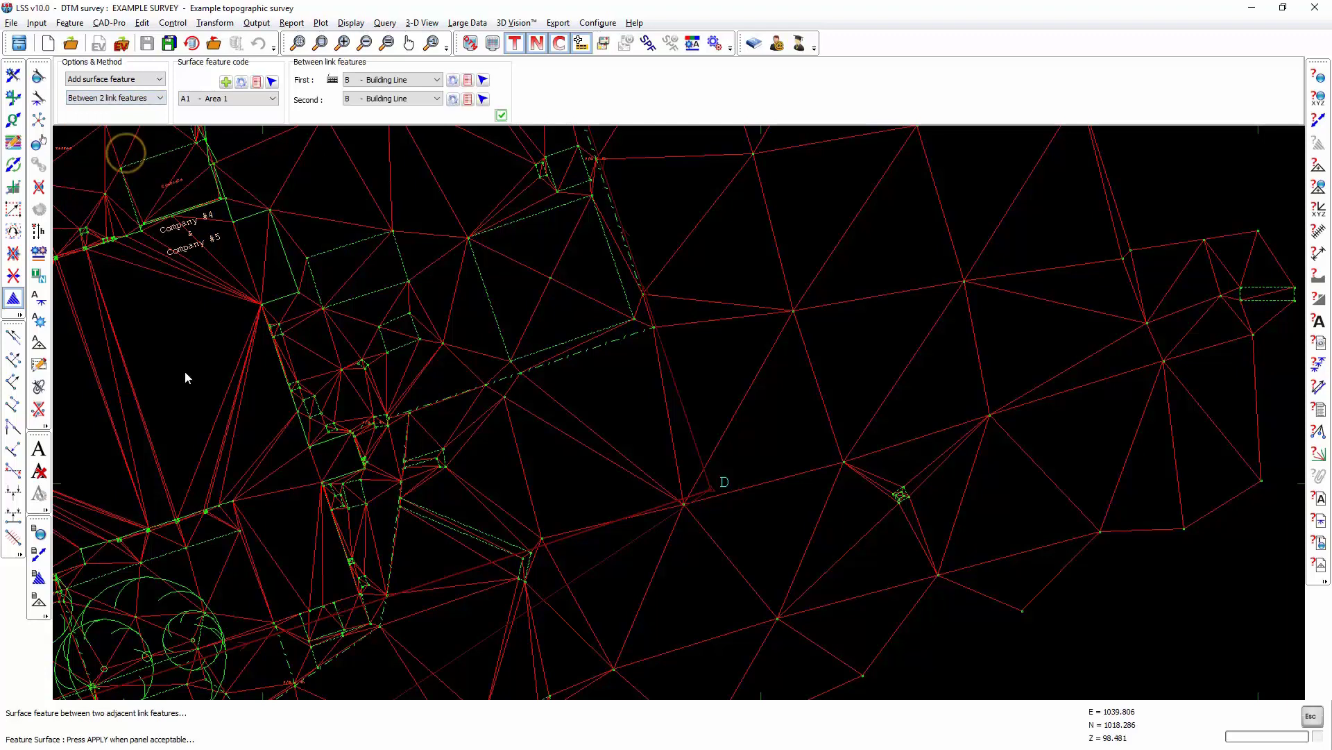
mouse_move(184, 371)
middle_down()
mouse_move(333, 414)
mouse_move(695, 410)
middle_up()
middle_drag(367, 436, 508, 461)
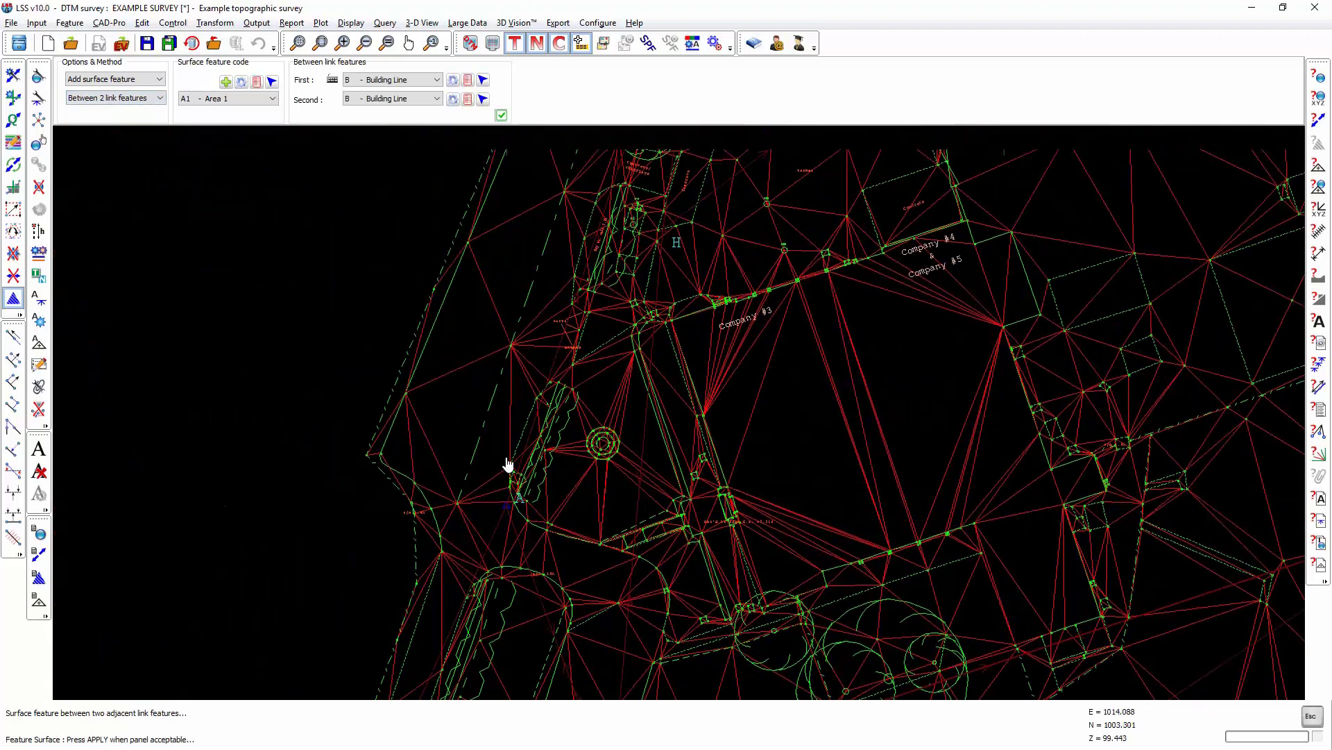
scroll(416, 427, up, 3)
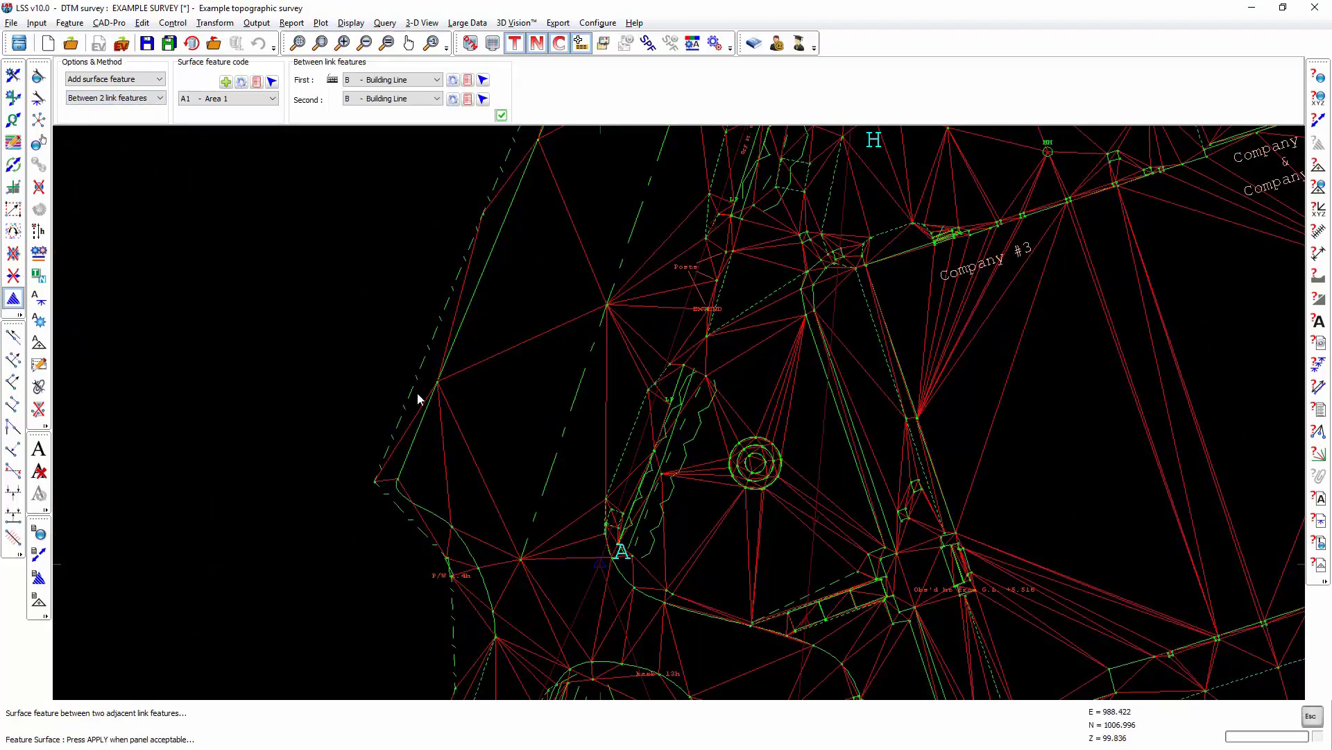
middle_drag(478, 317, 380, 420)
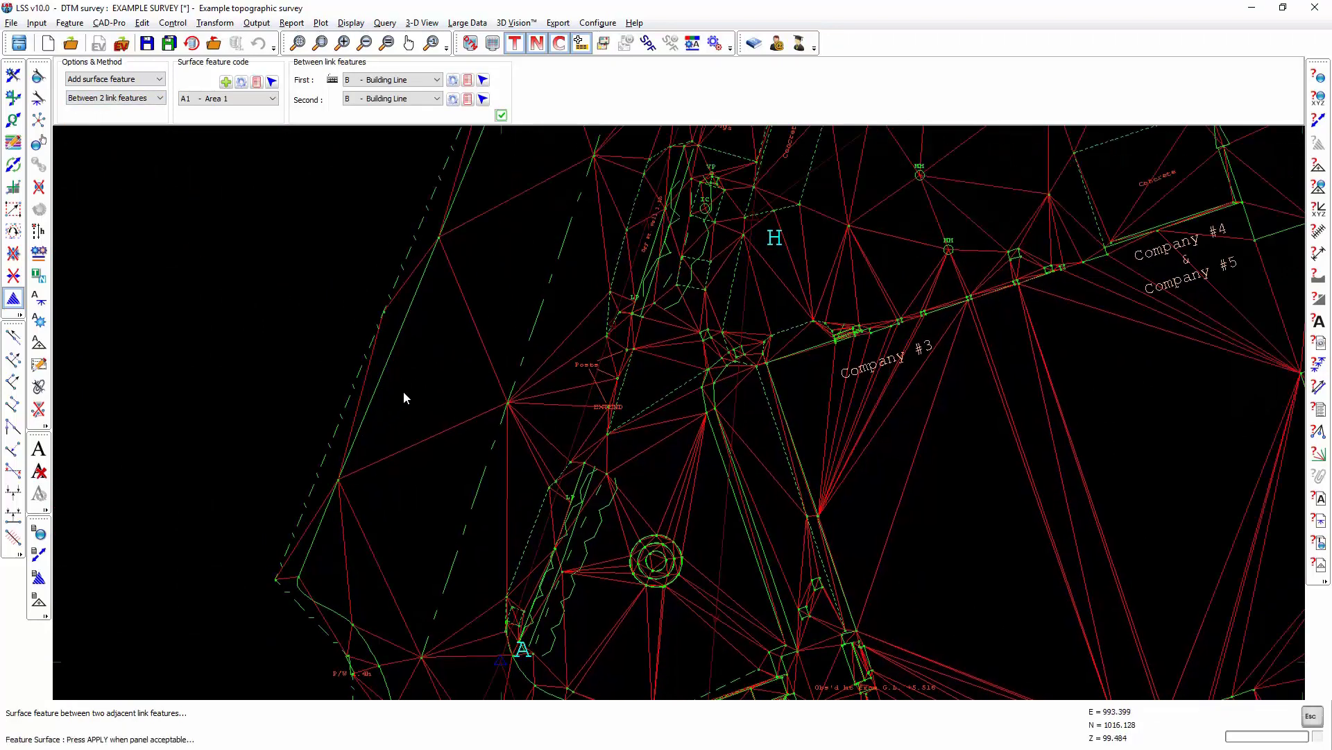
click(483, 82)
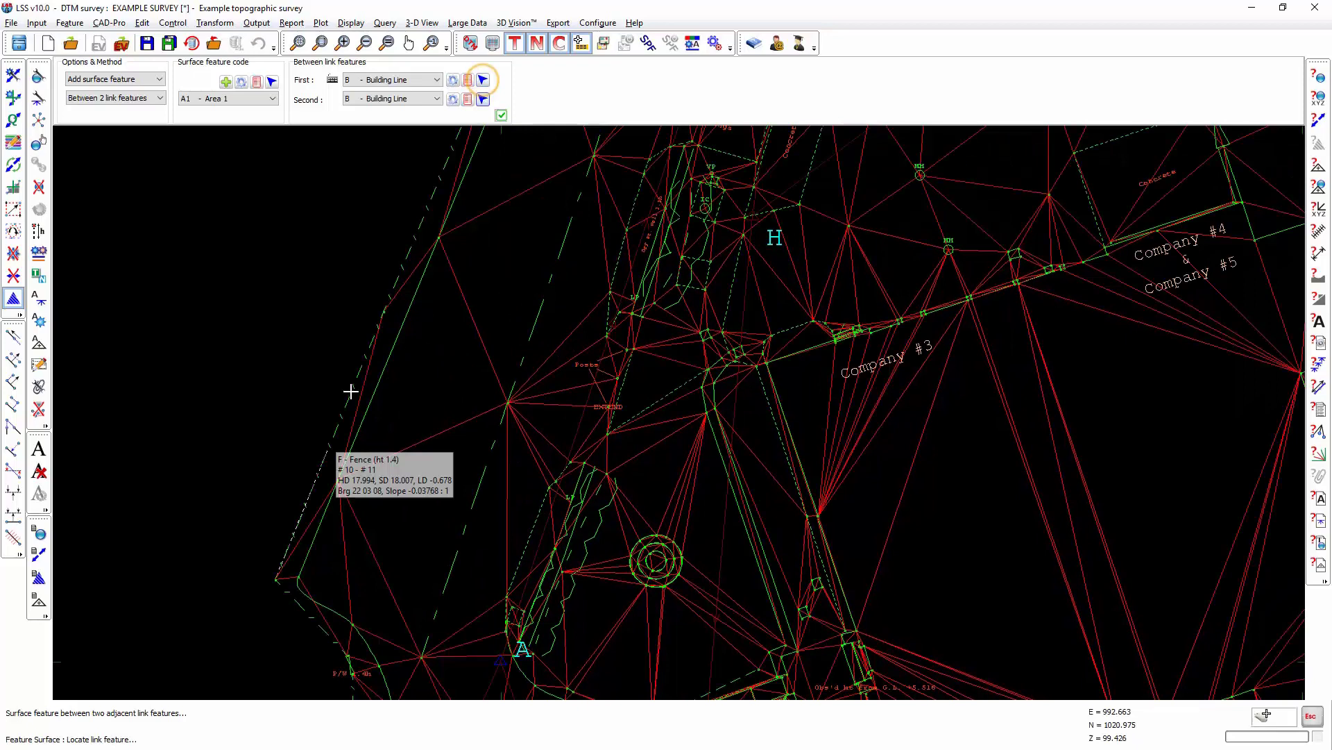
click(347, 400)
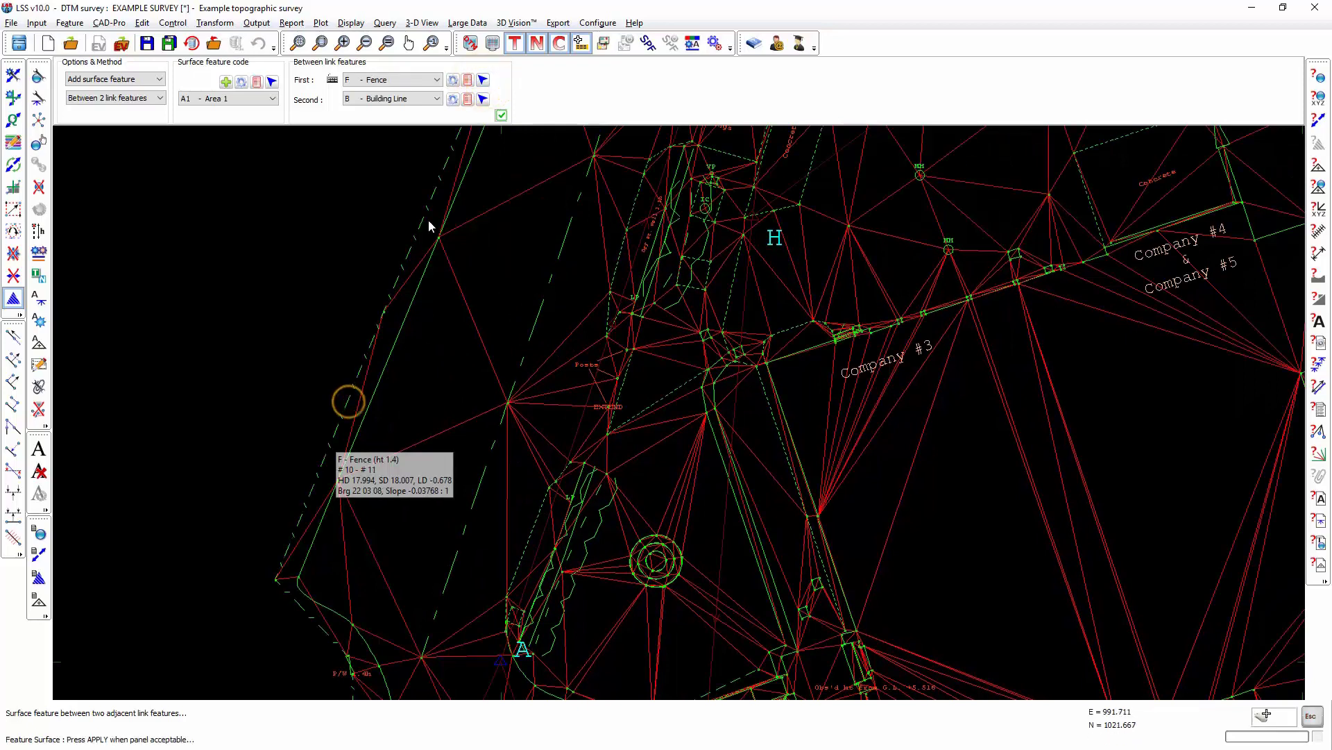
click(362, 423)
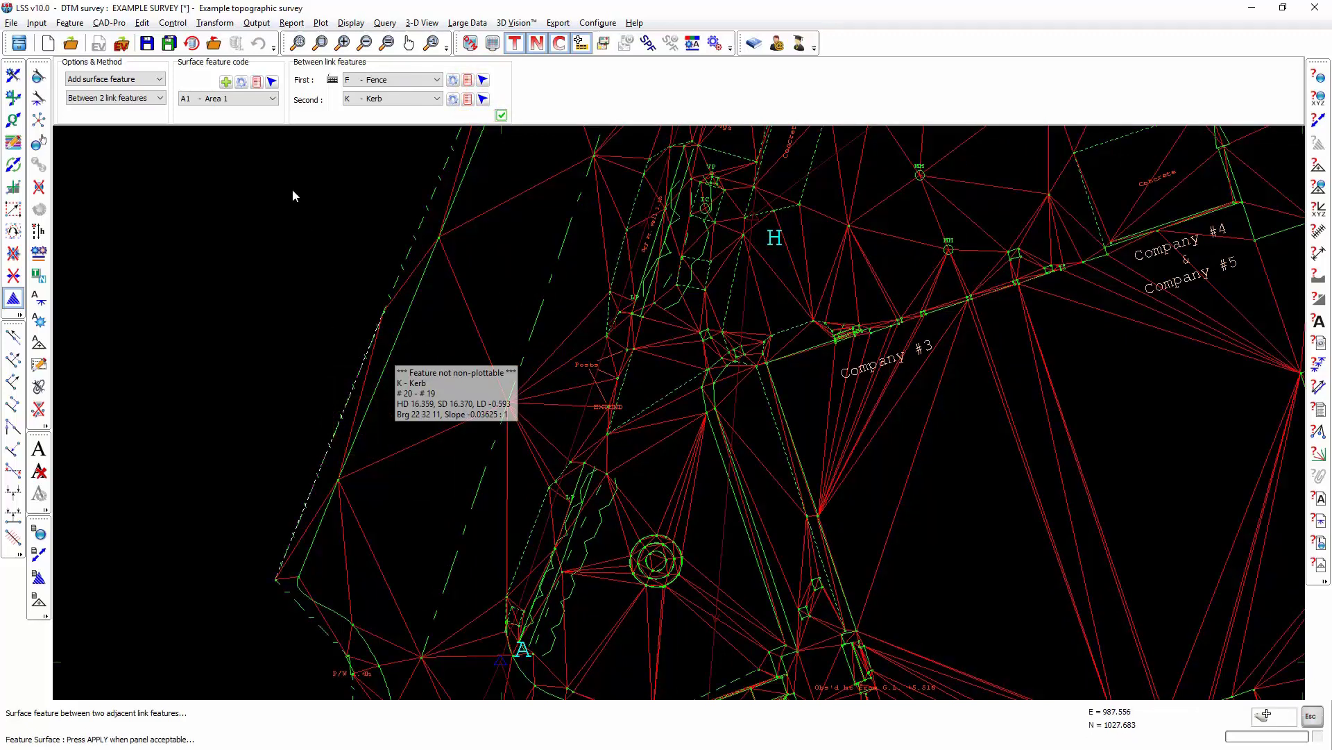
click(273, 99)
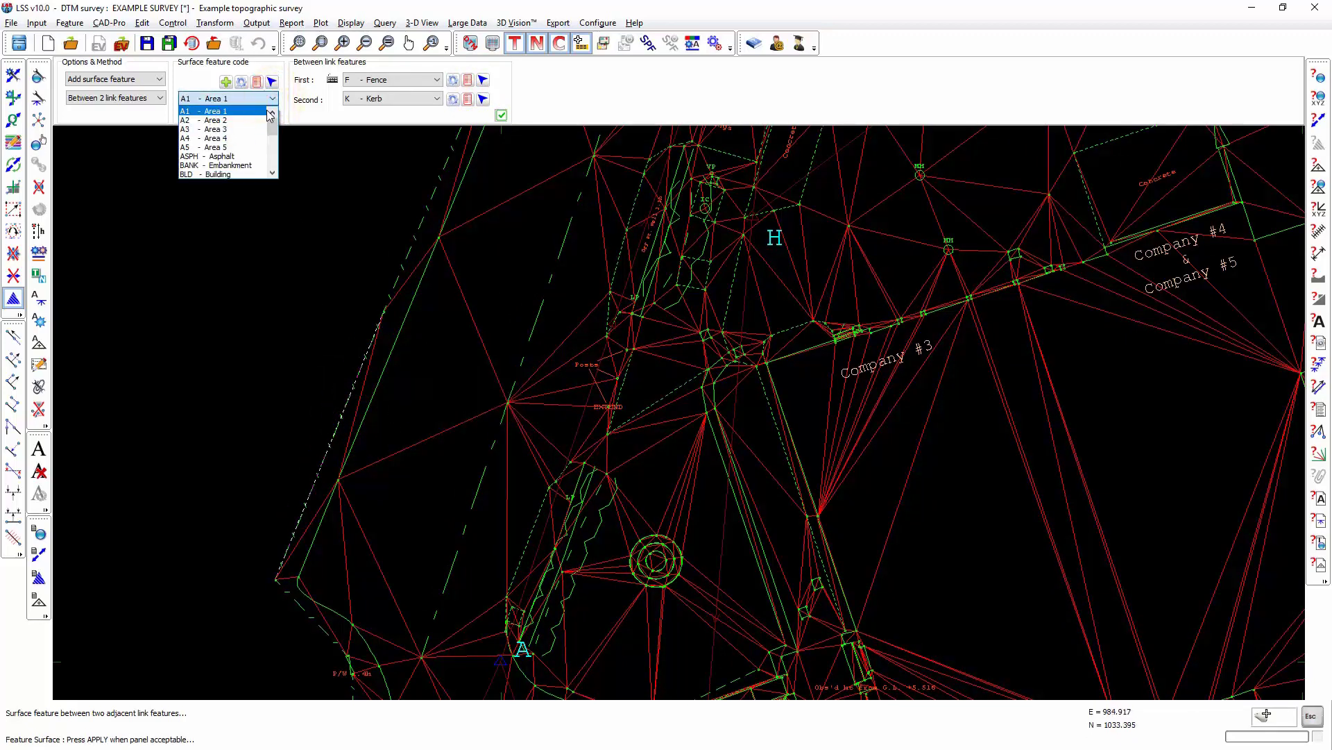
click(216, 157)
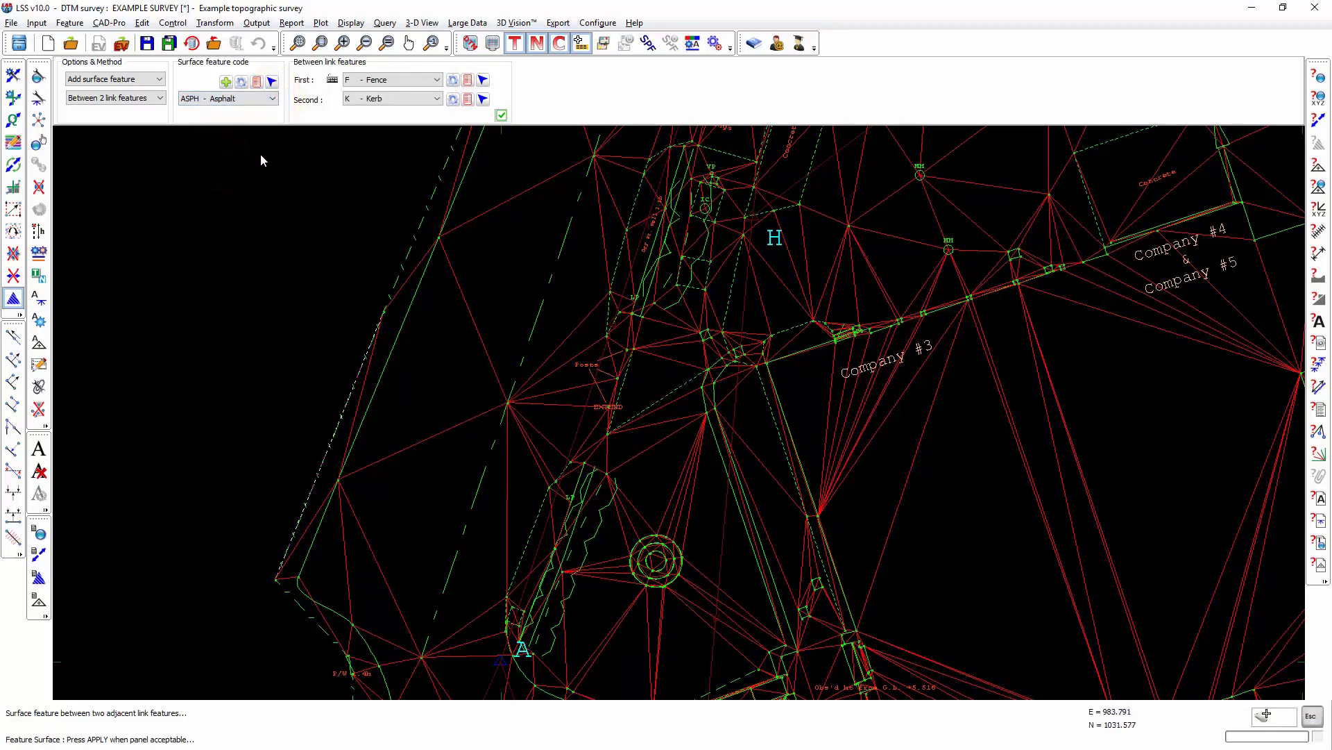
click(501, 114)
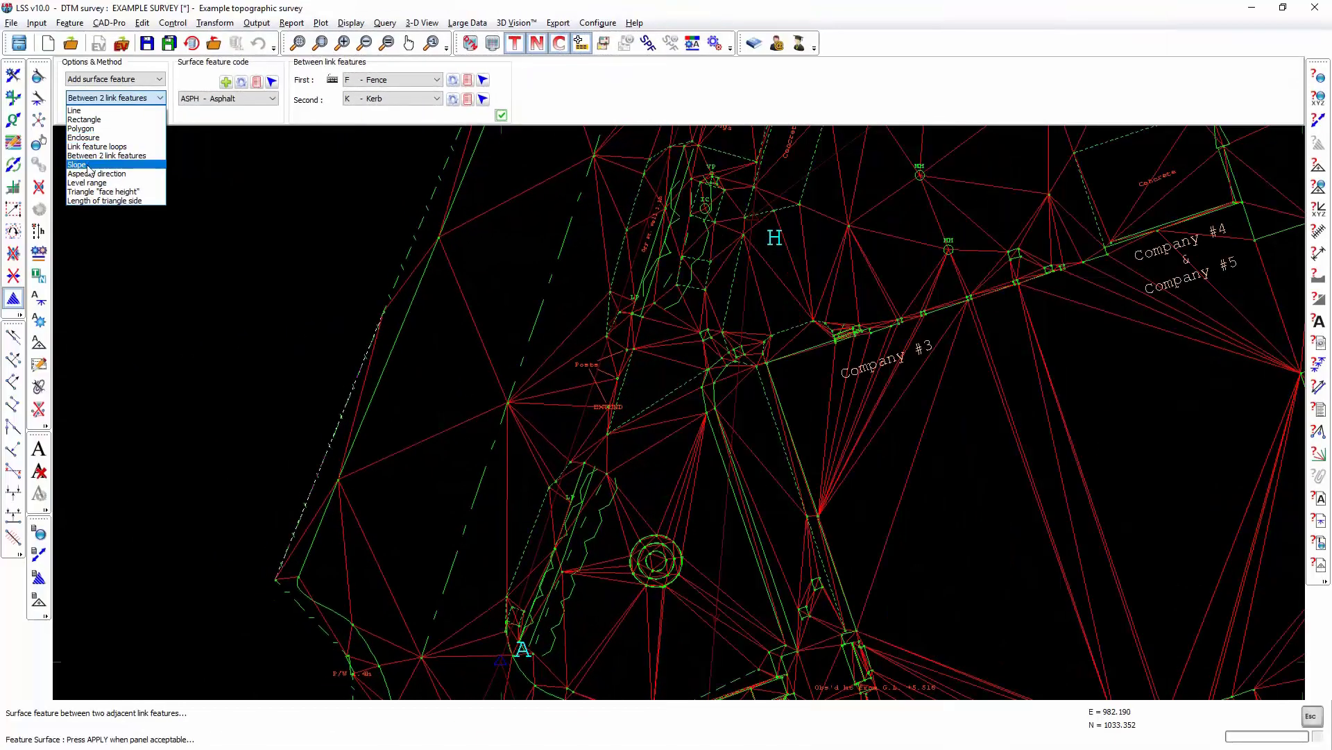
Step: Switch the surface feature method to Slope, measured in percent
click(87, 165)
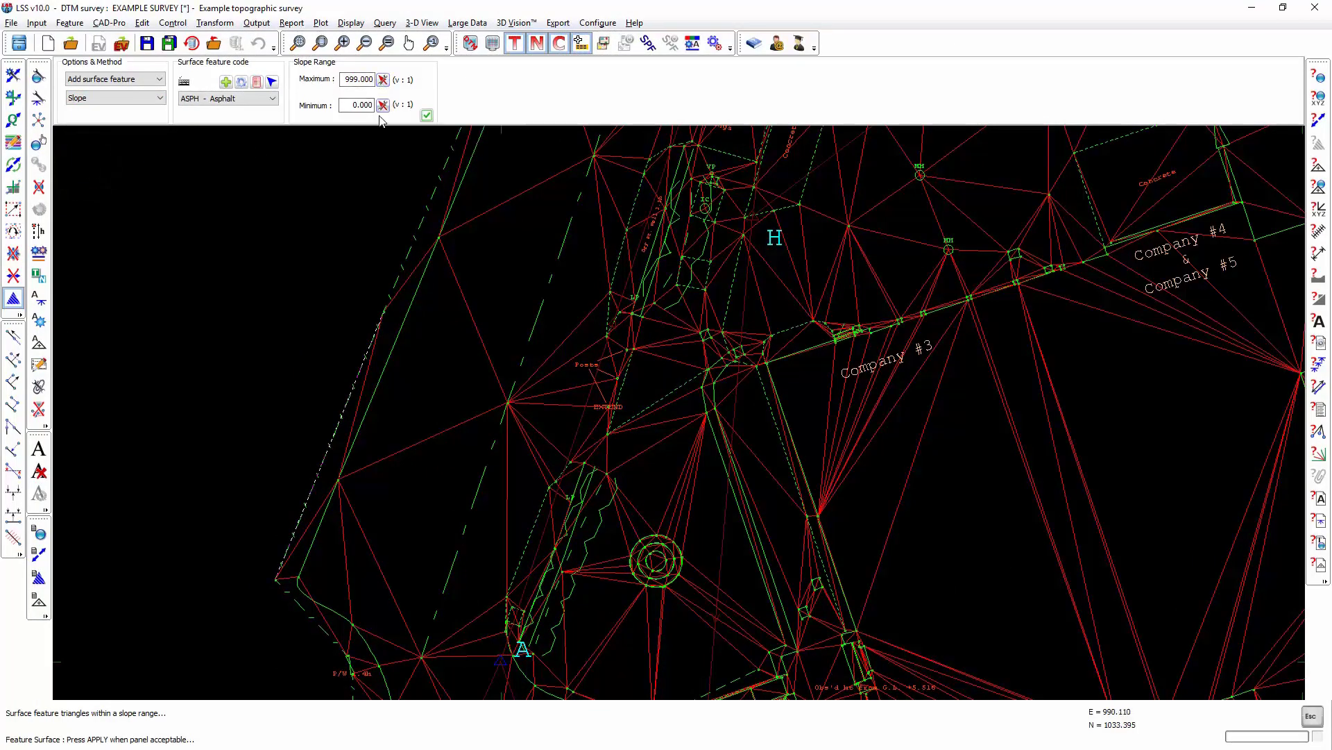
click(383, 80)
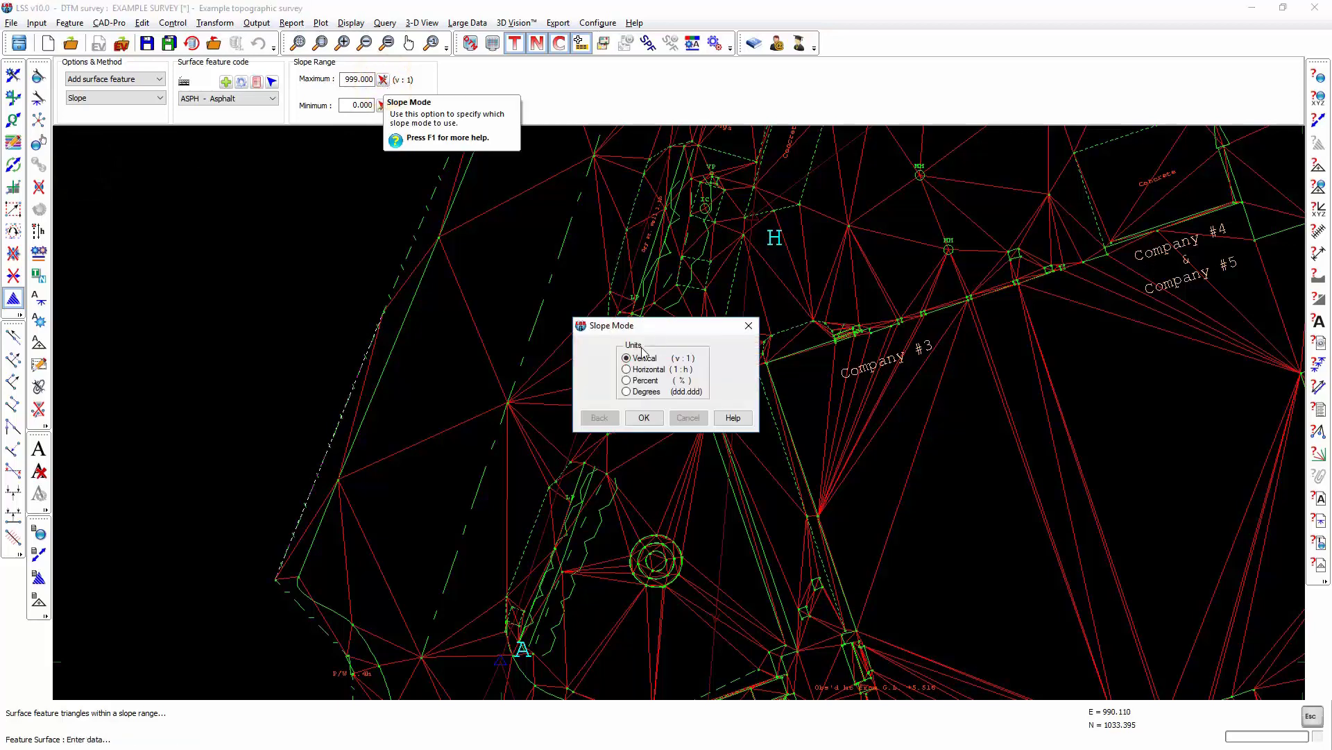
click(627, 381)
click(639, 415)
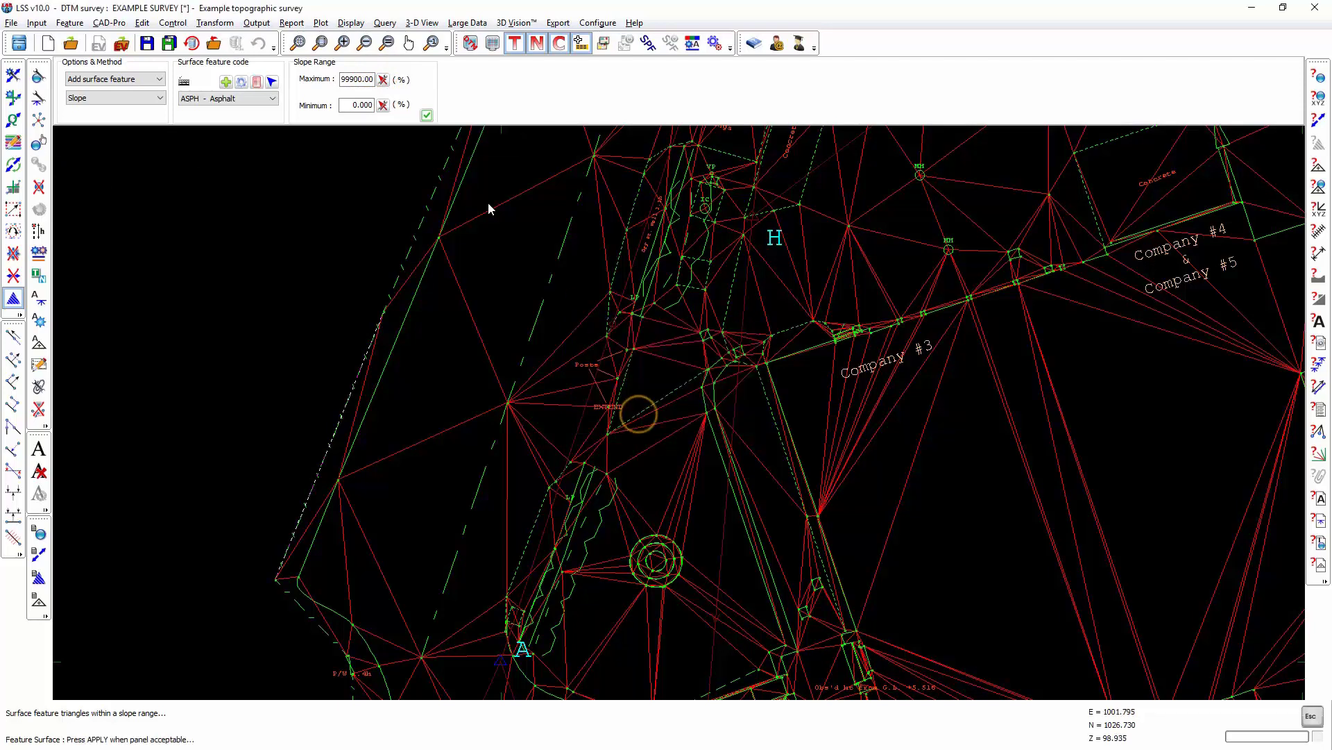
Step: Set the slope range to 2–10 percent with the A1 - Area 1 code
click(351, 104)
text(2)
click(358, 79)
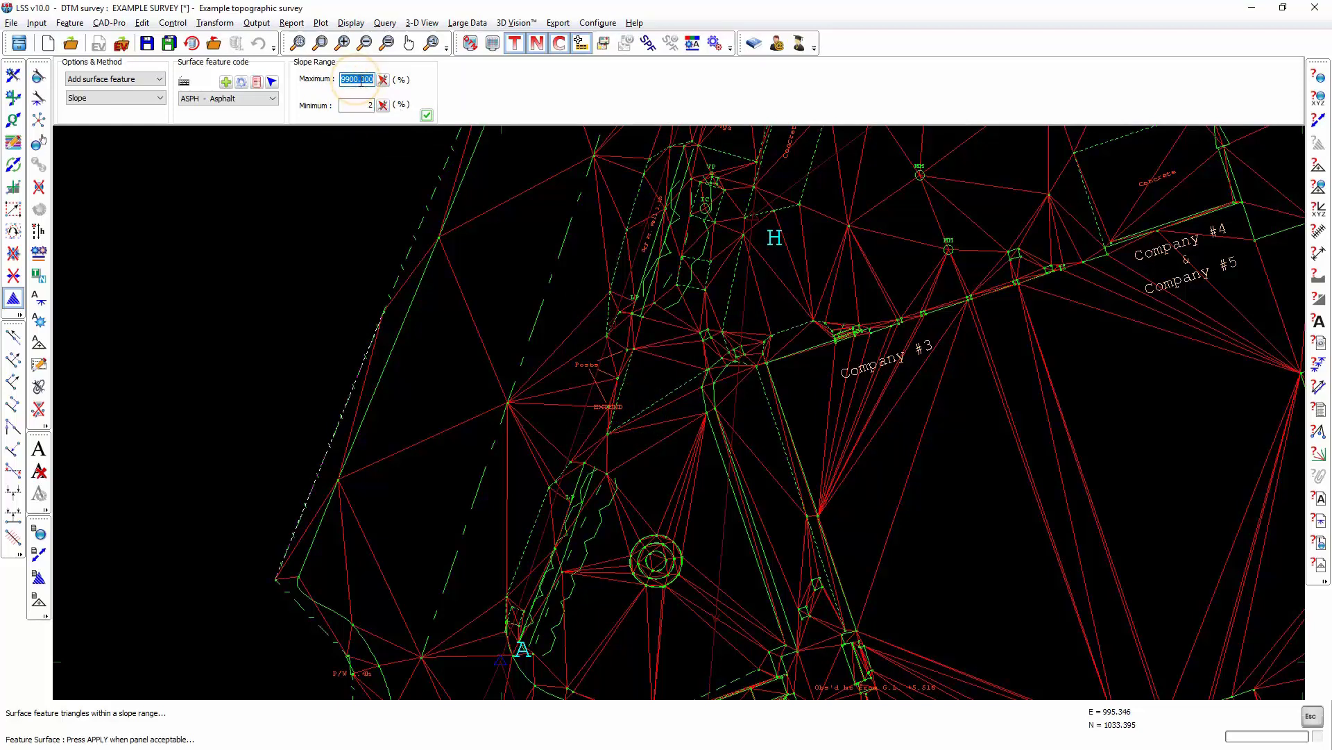
text(10)
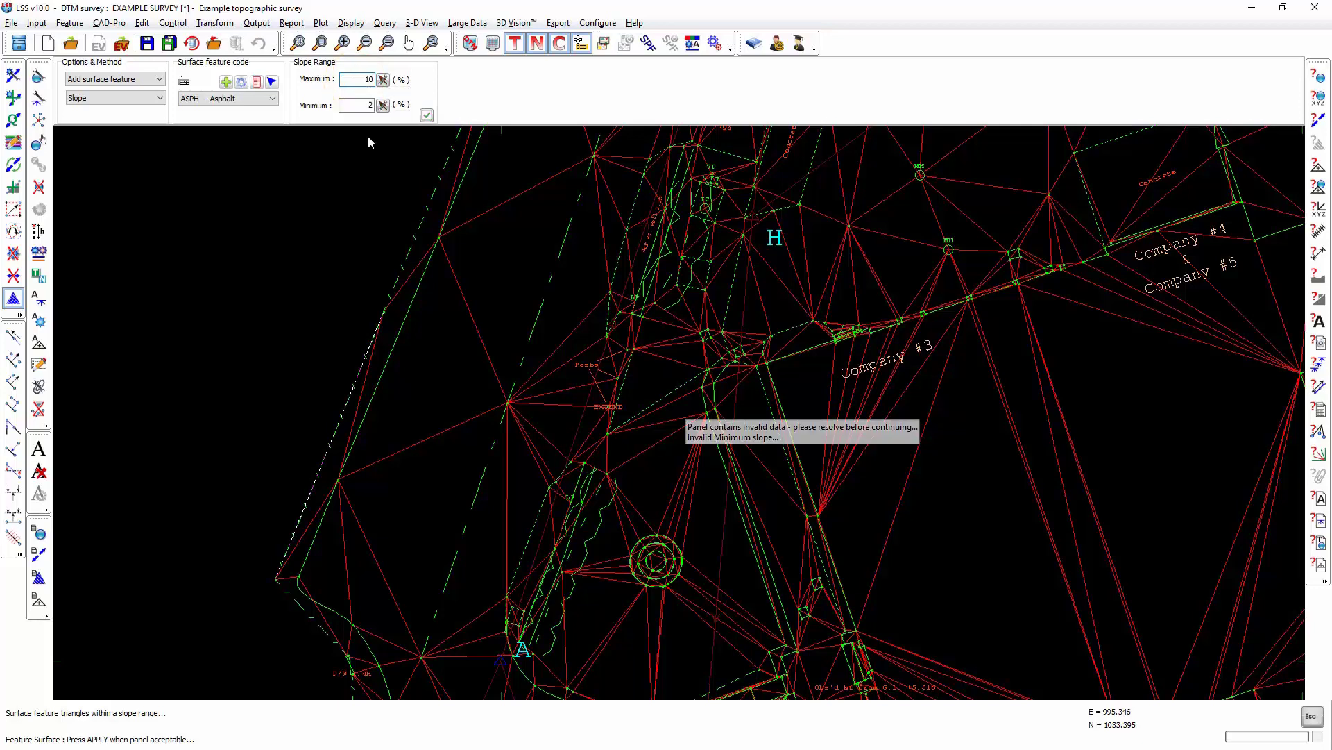
click(226, 98)
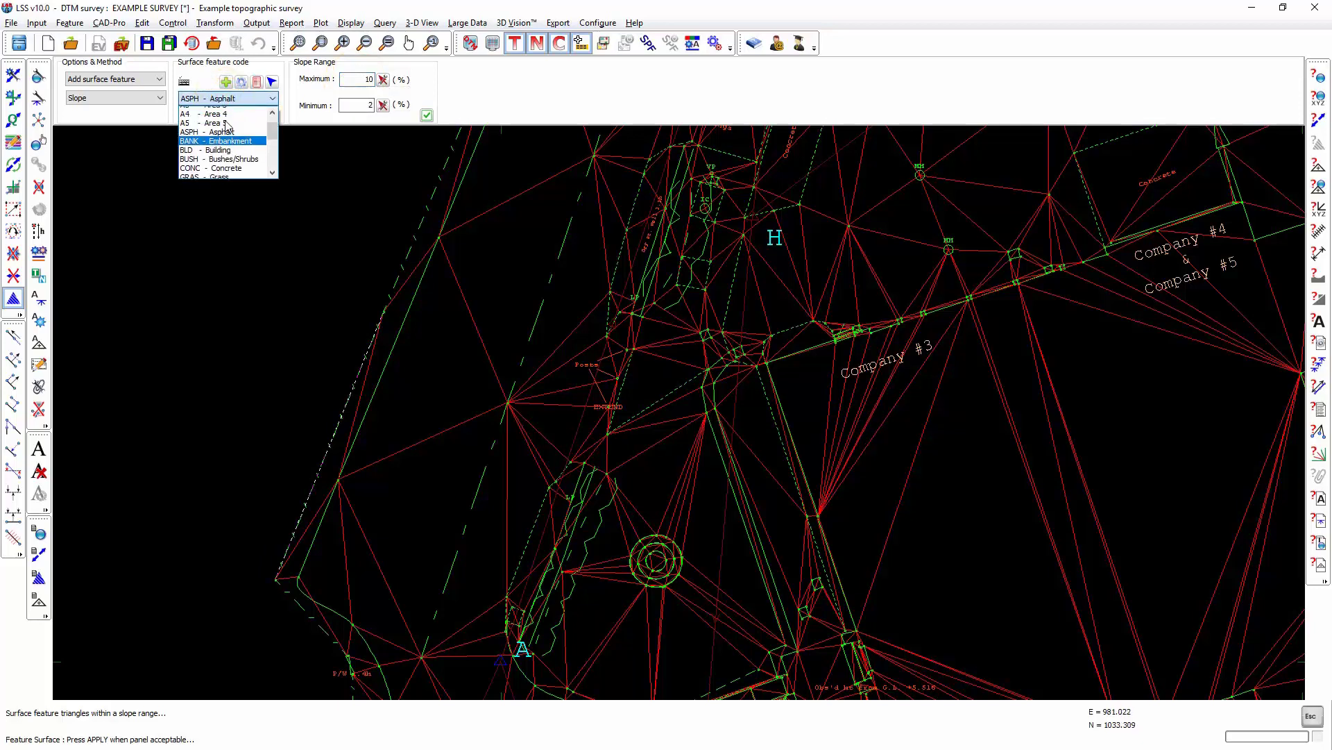
scroll(225, 125, up, 2)
click(208, 111)
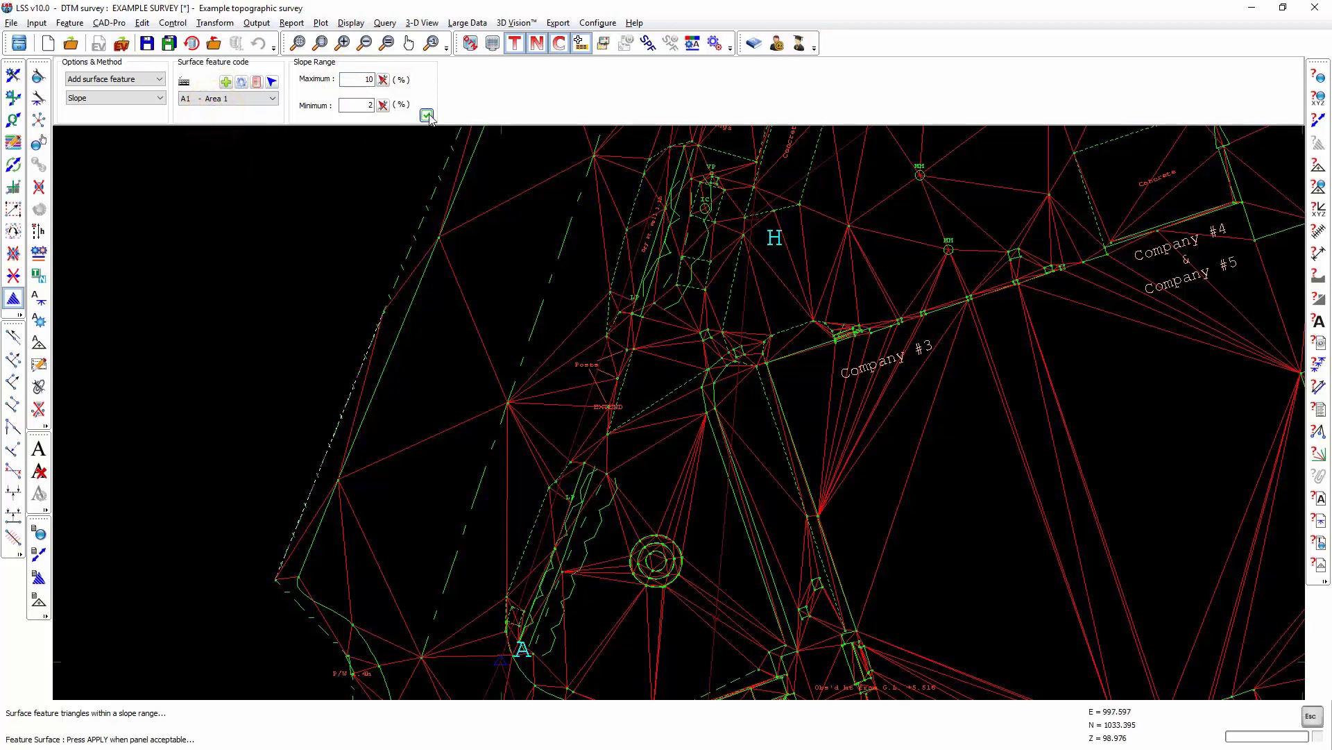
Step: Preview the 2–10% slope triangles and discard them without storing
click(427, 115)
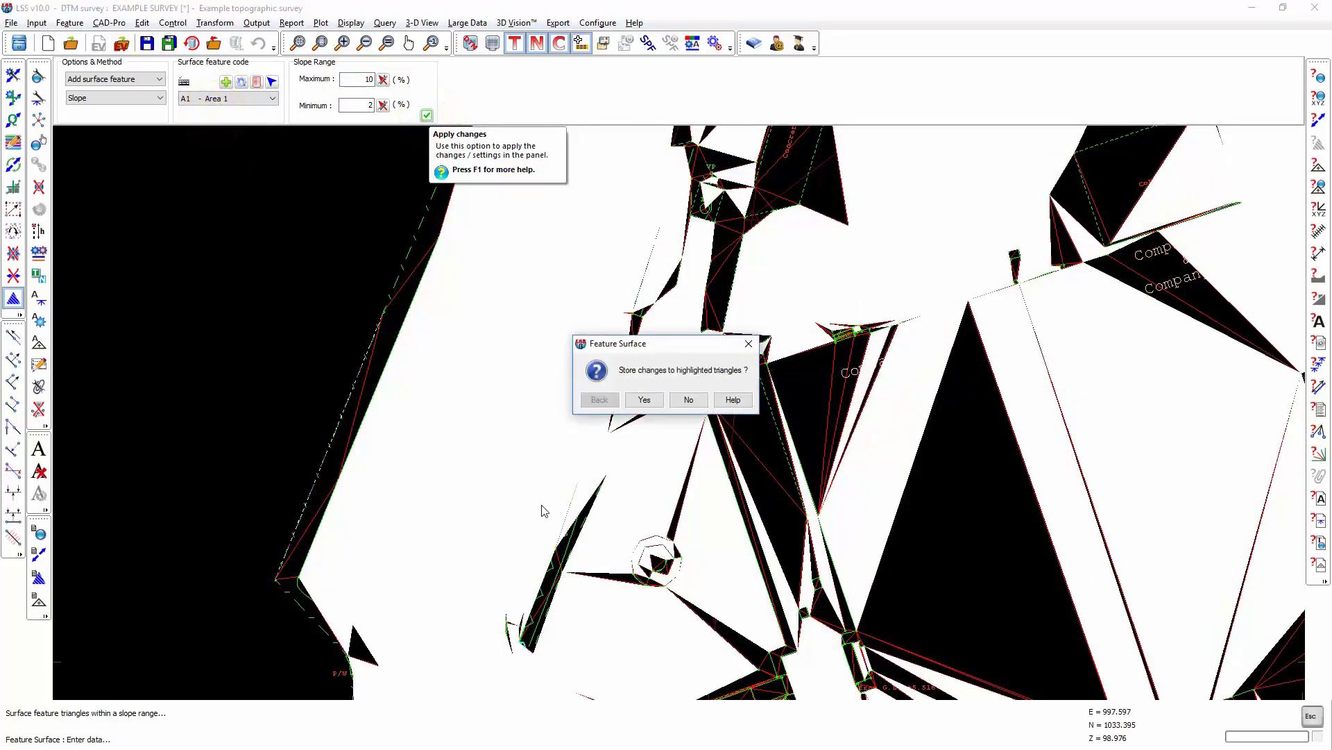
click(689, 401)
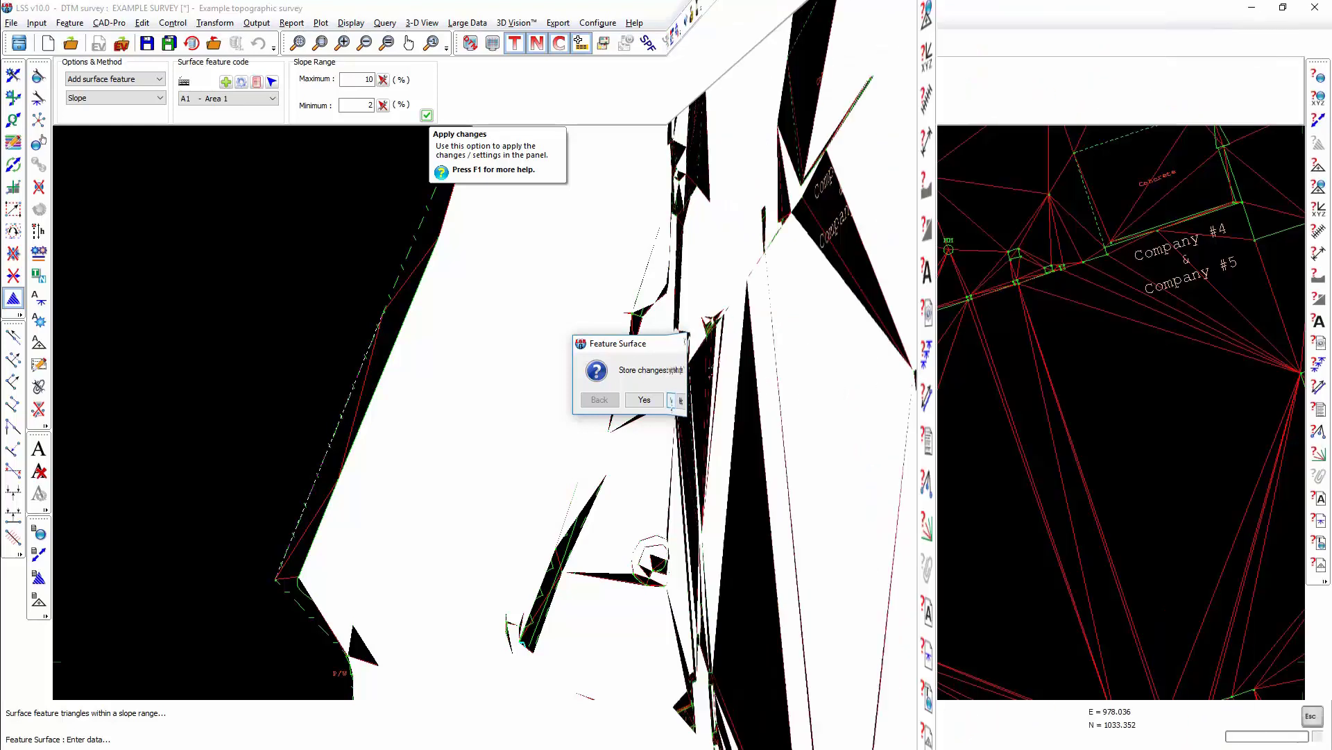
click(115, 98)
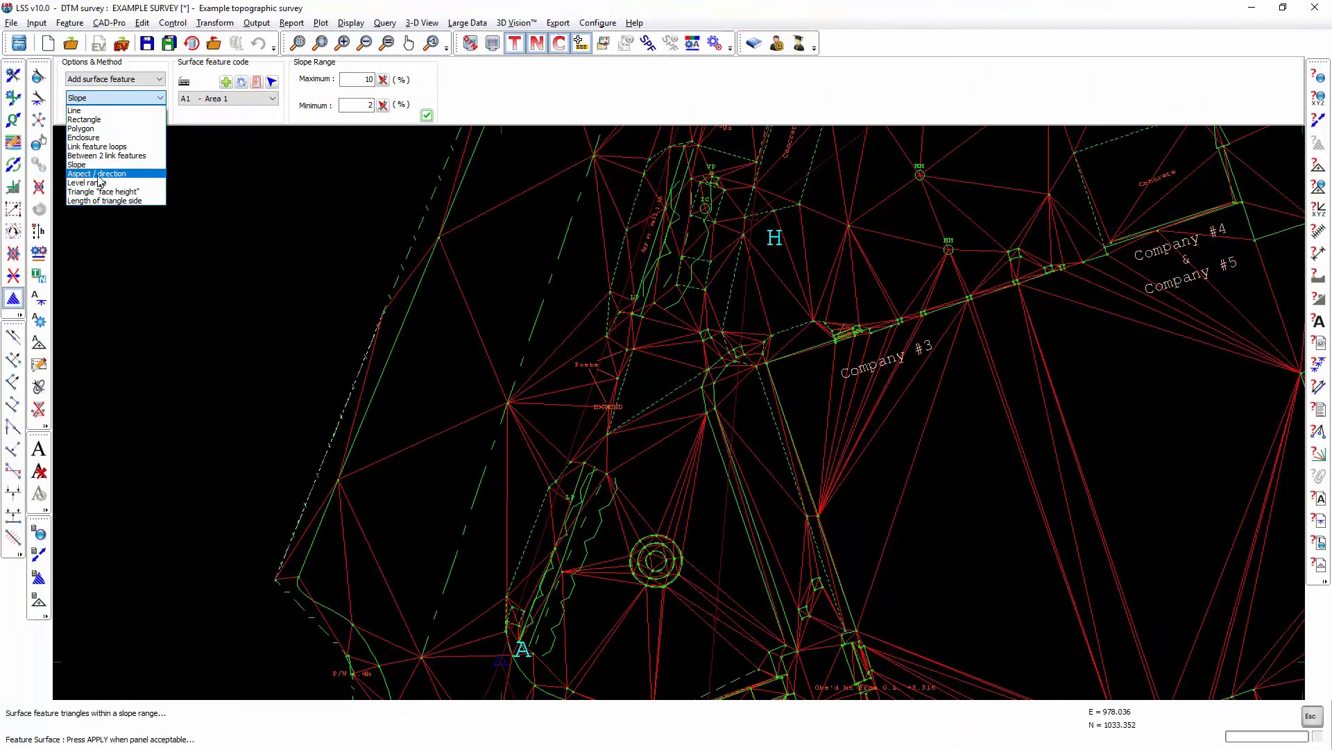
Step: Select by Aspect / direction with bearing 180 and subtending angle 20
click(99, 174)
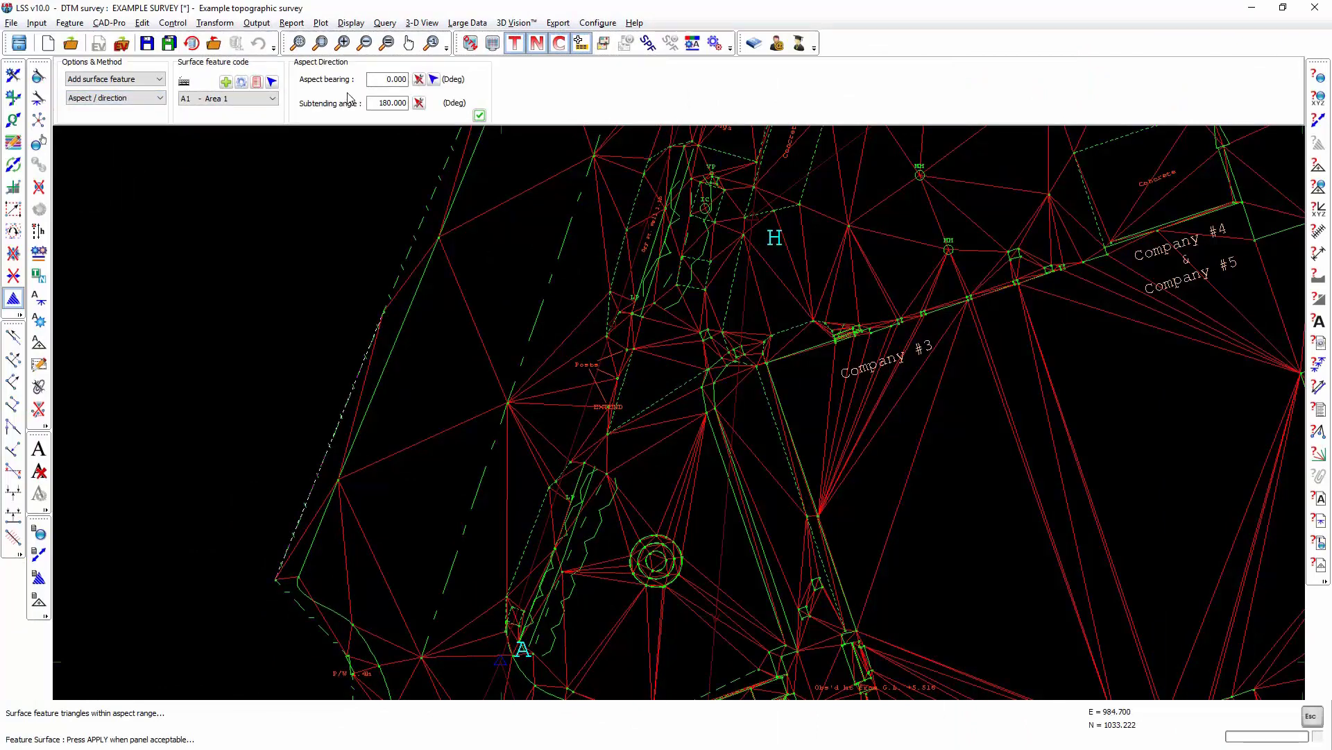
double_click(381, 81)
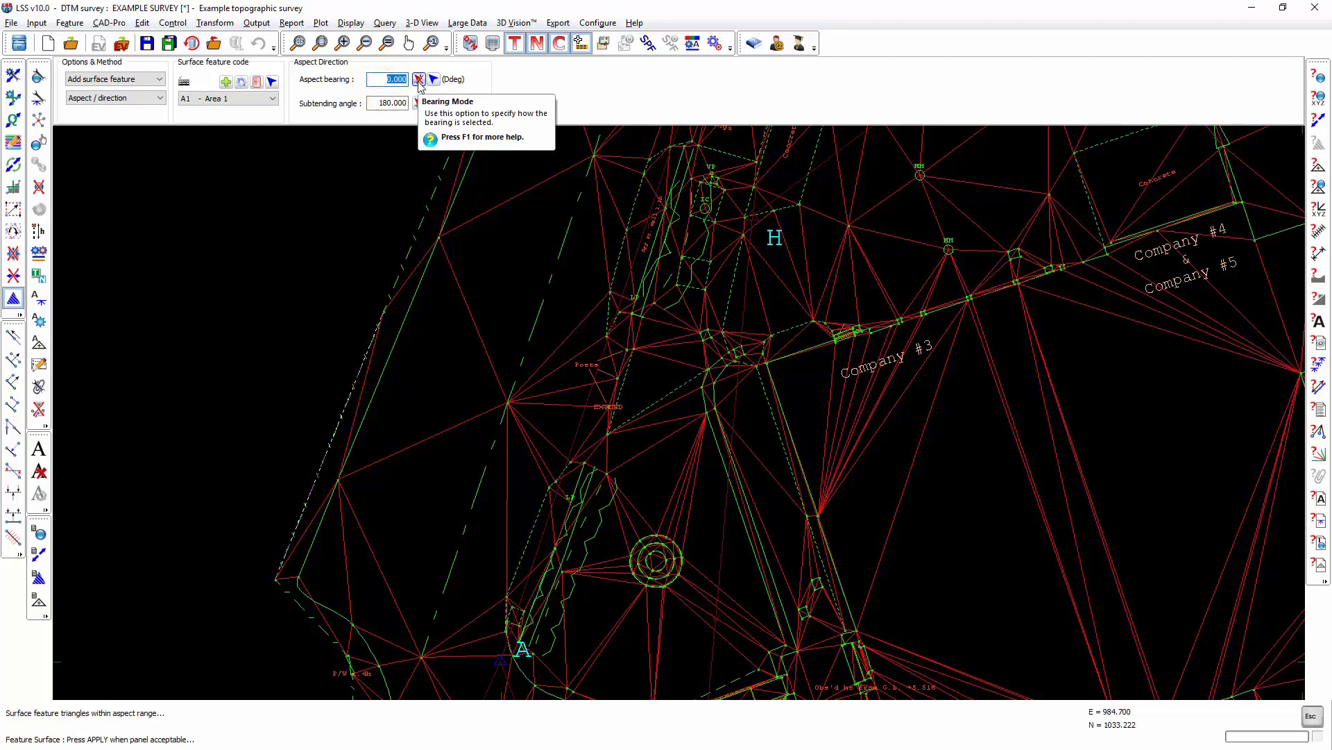
text(180)
double_click(390, 103)
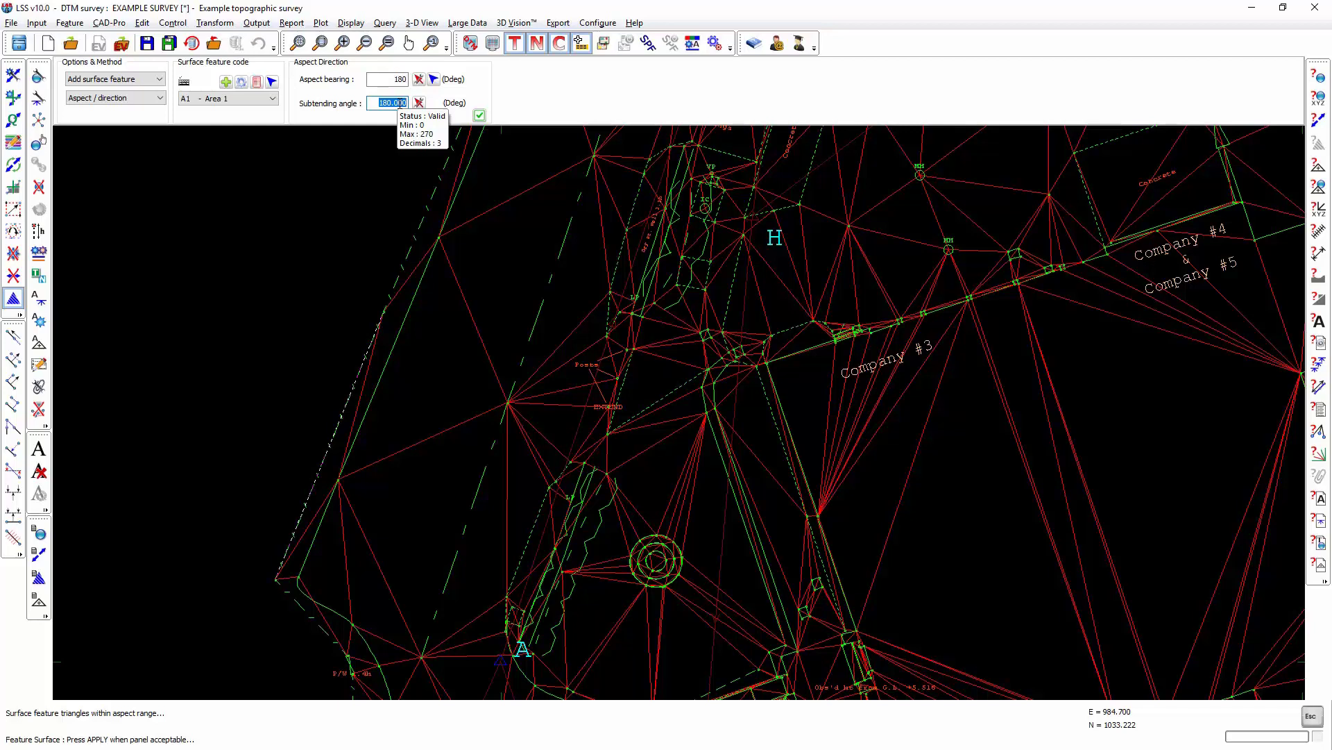
click(419, 81)
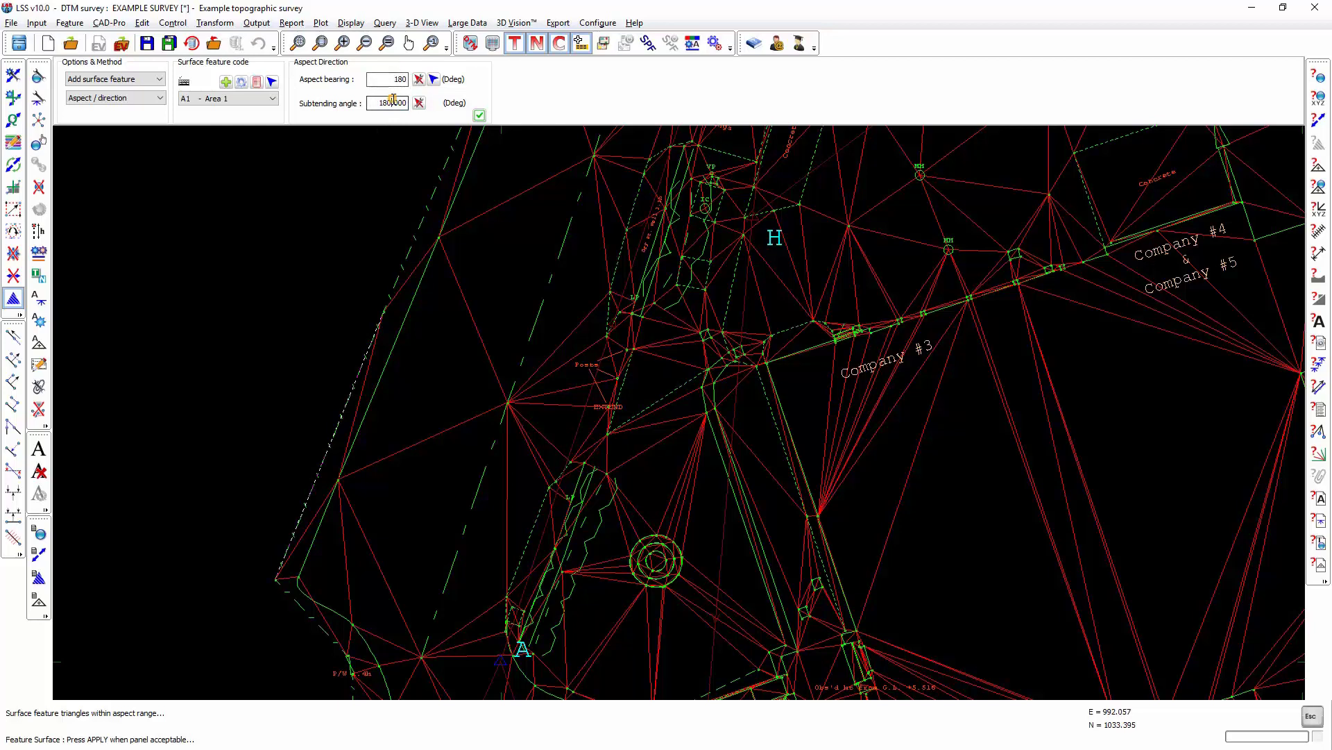
click(394, 102)
text(20)
Step: Preview the triangles facing 180° and discard them unstored
click(479, 116)
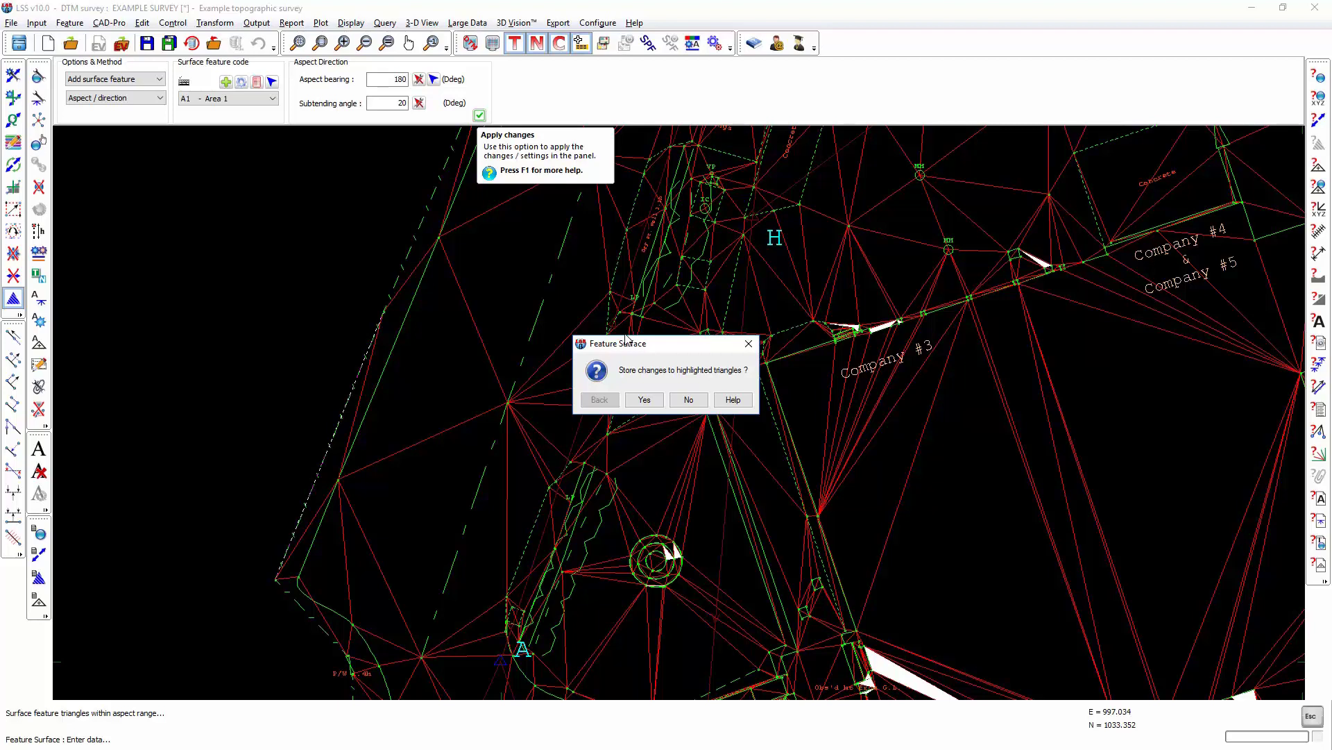
click(688, 399)
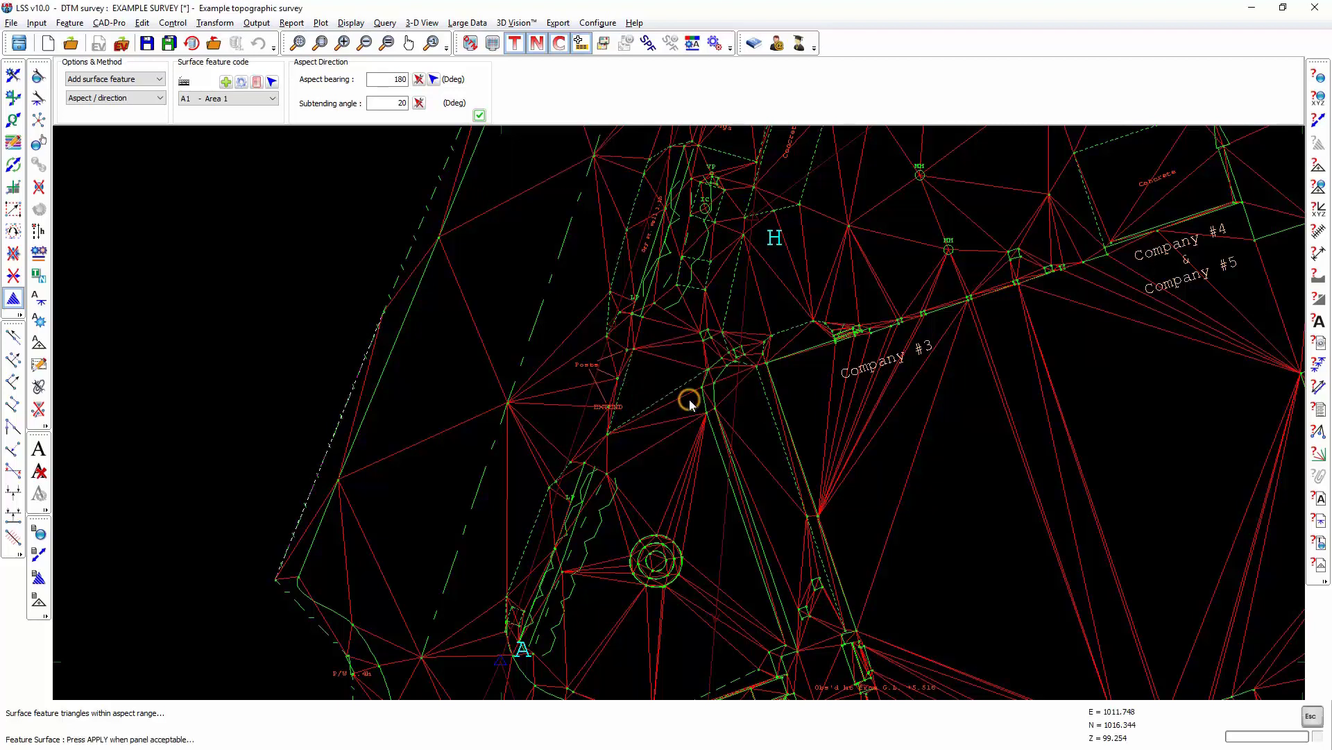
click(87, 97)
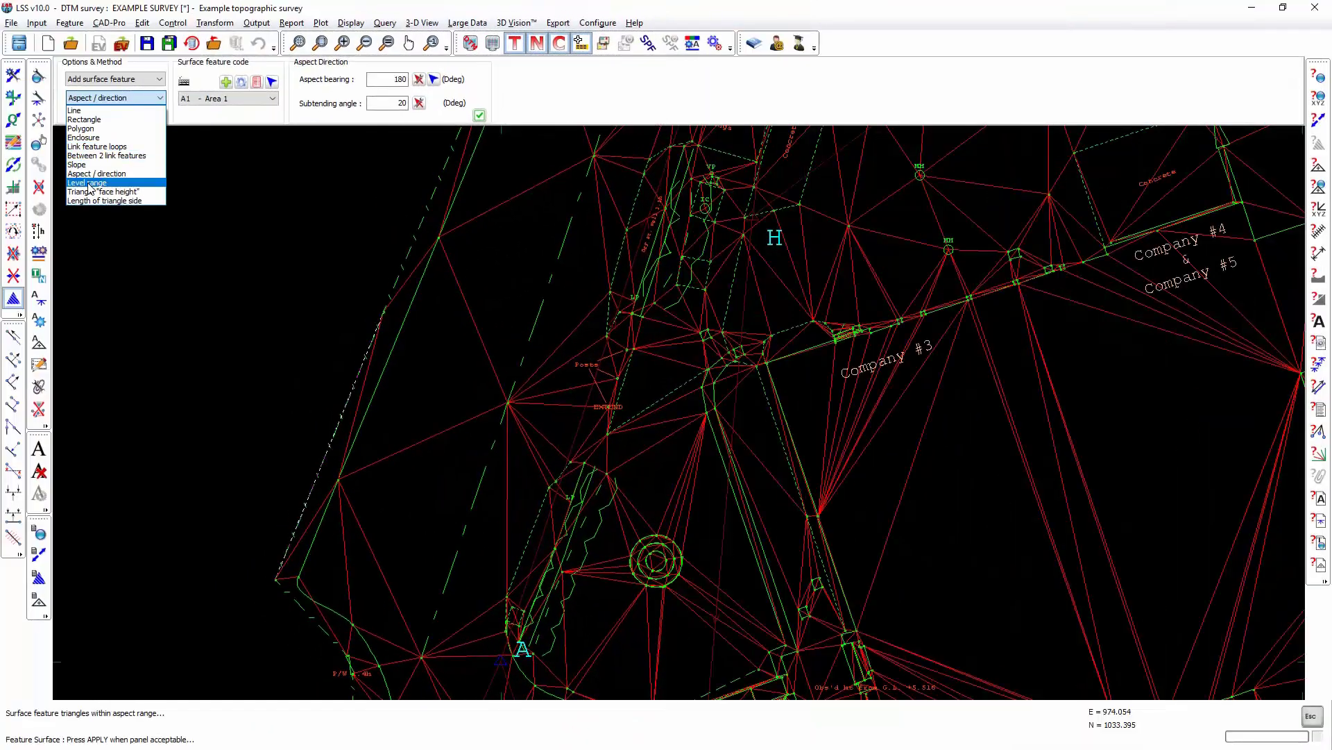
Step: Pick a 98.740–100.032 m Level range from the surface, preview it, and discard it
click(87, 183)
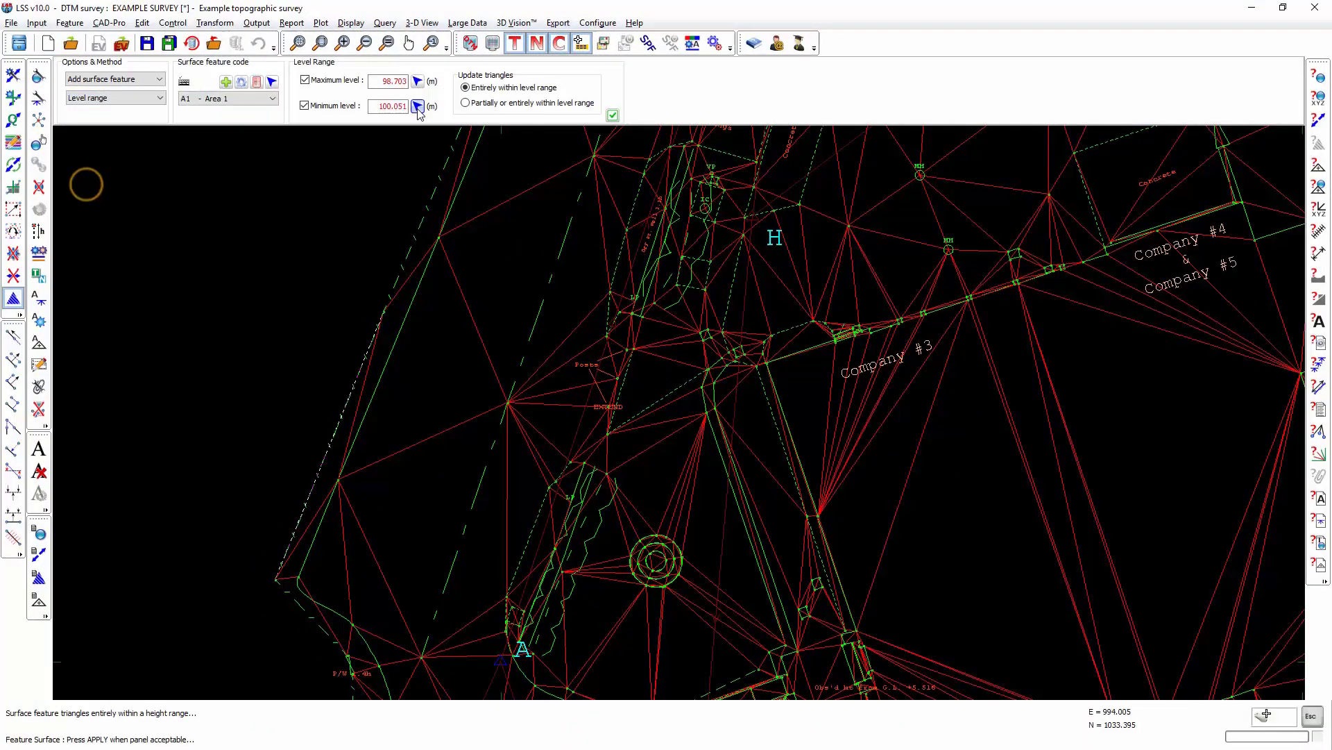
click(417, 106)
click(905, 366)
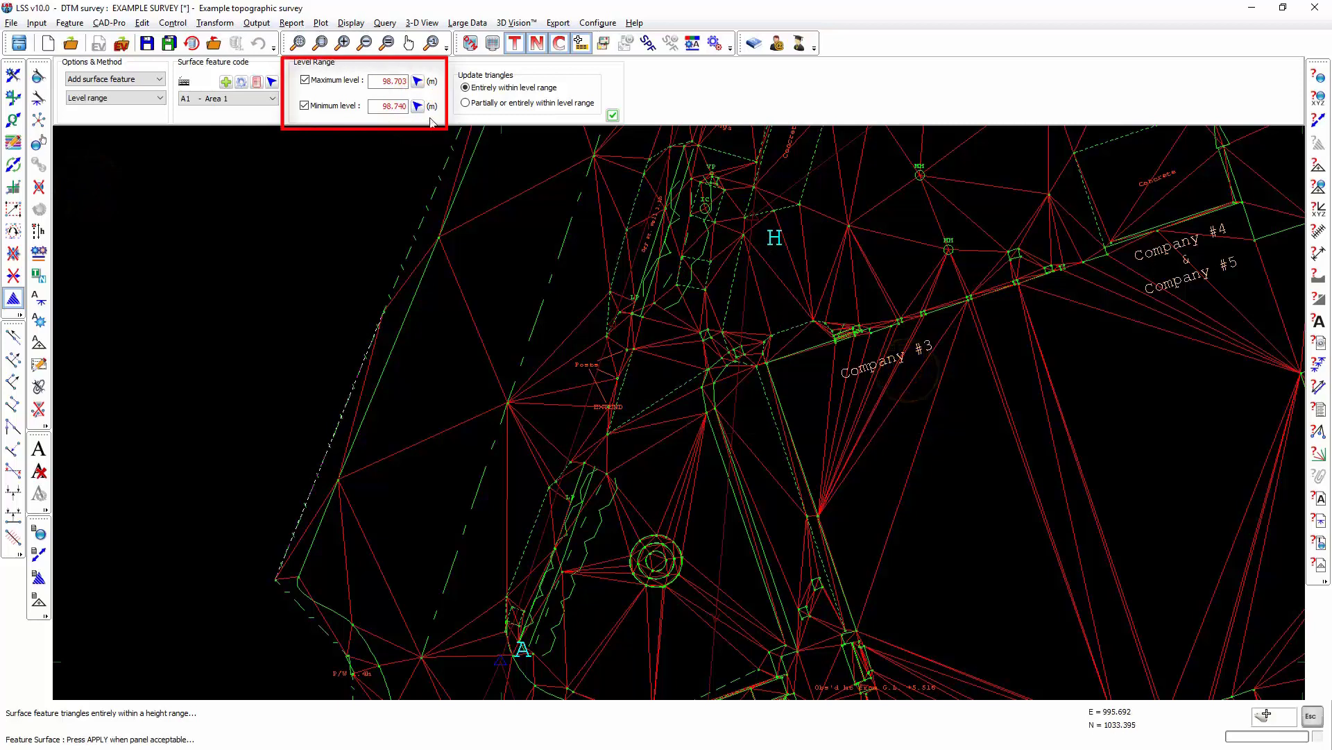
click(417, 81)
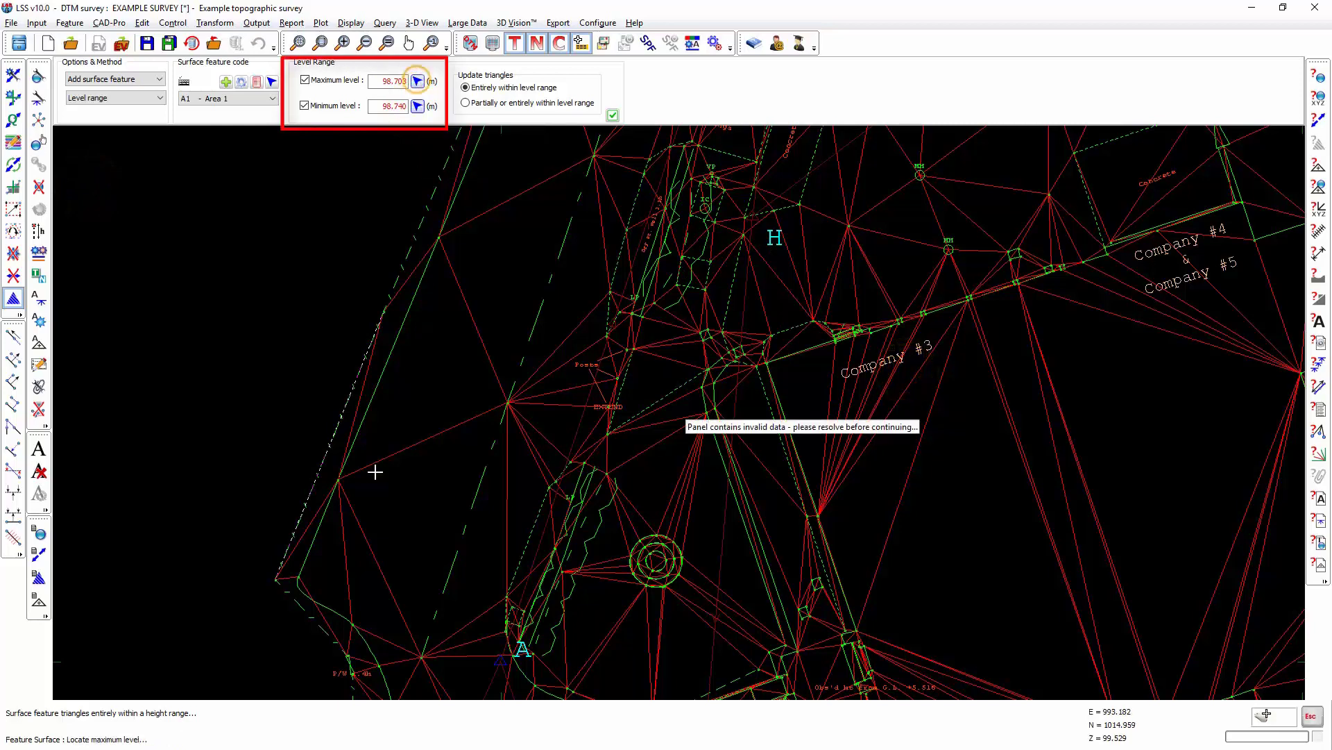
click(320, 613)
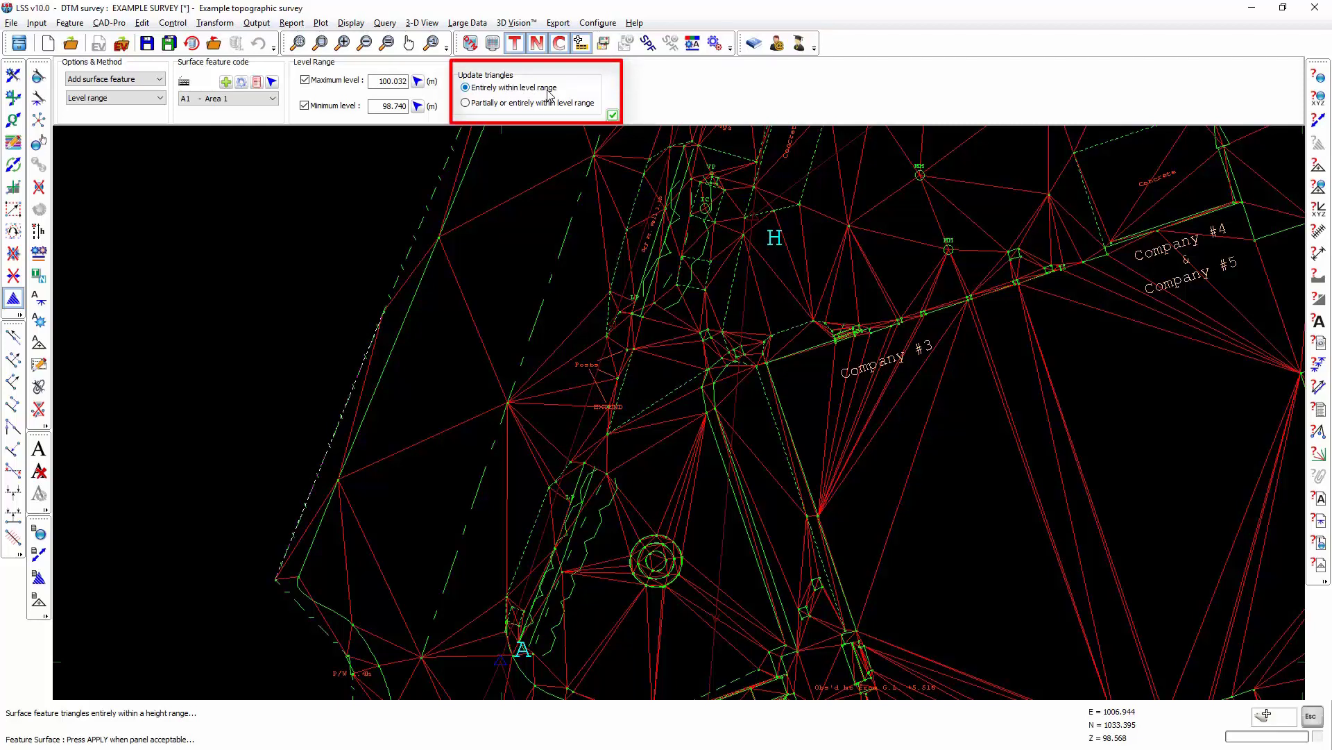
click(614, 115)
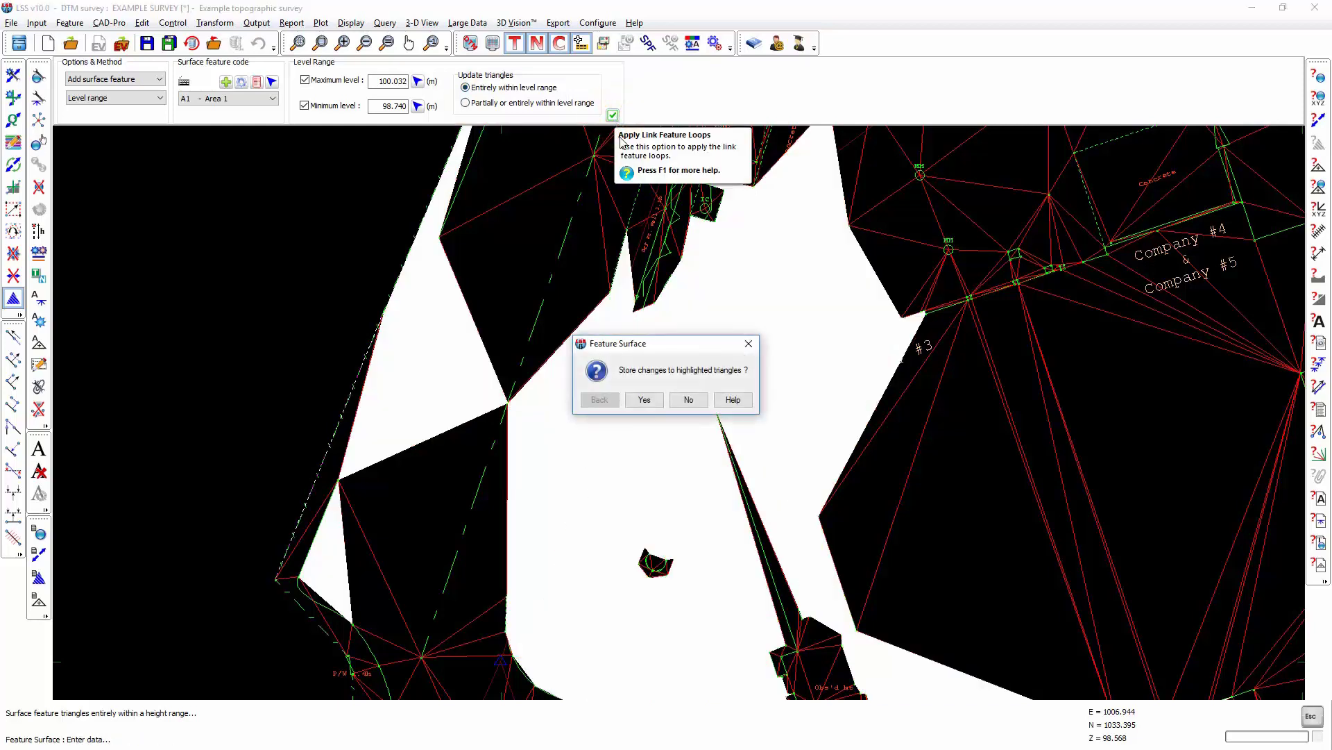
click(688, 401)
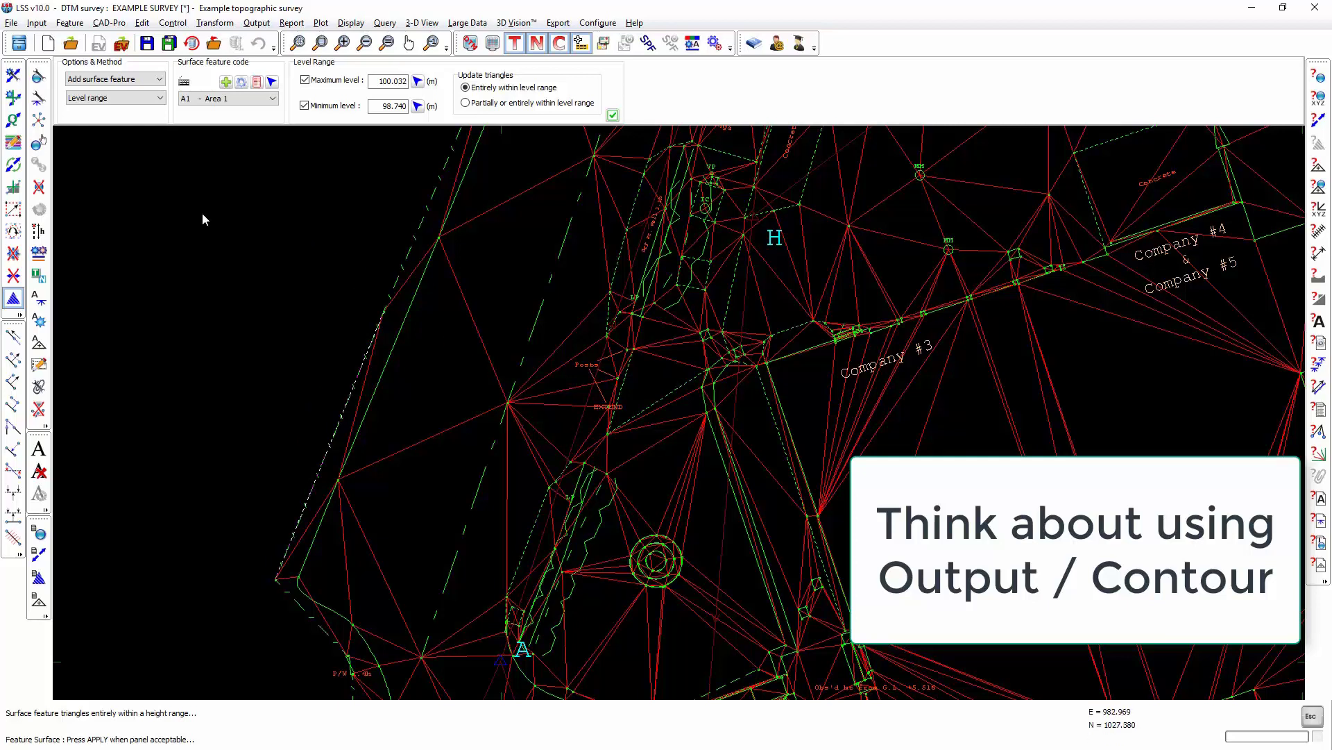
Step: Assign by Length of triangle side using the VOID - Void Surface code
click(80, 100)
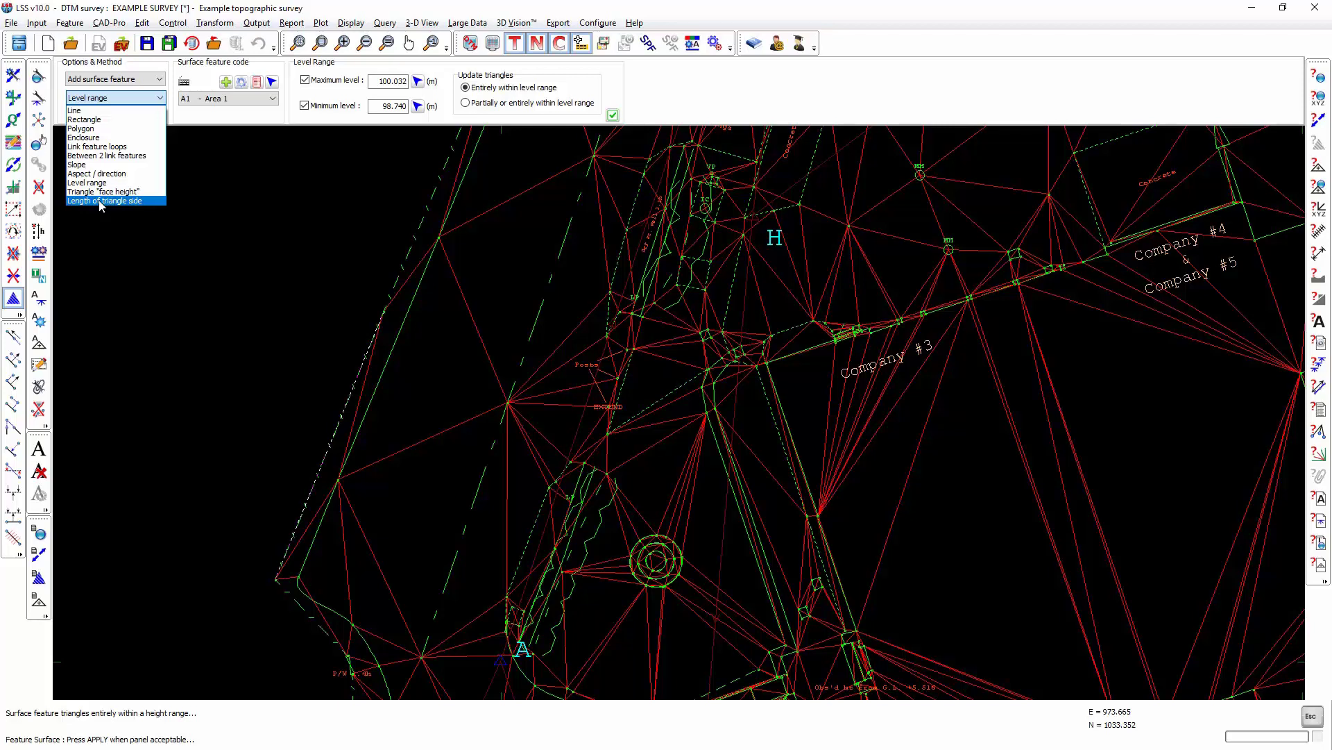
click(101, 201)
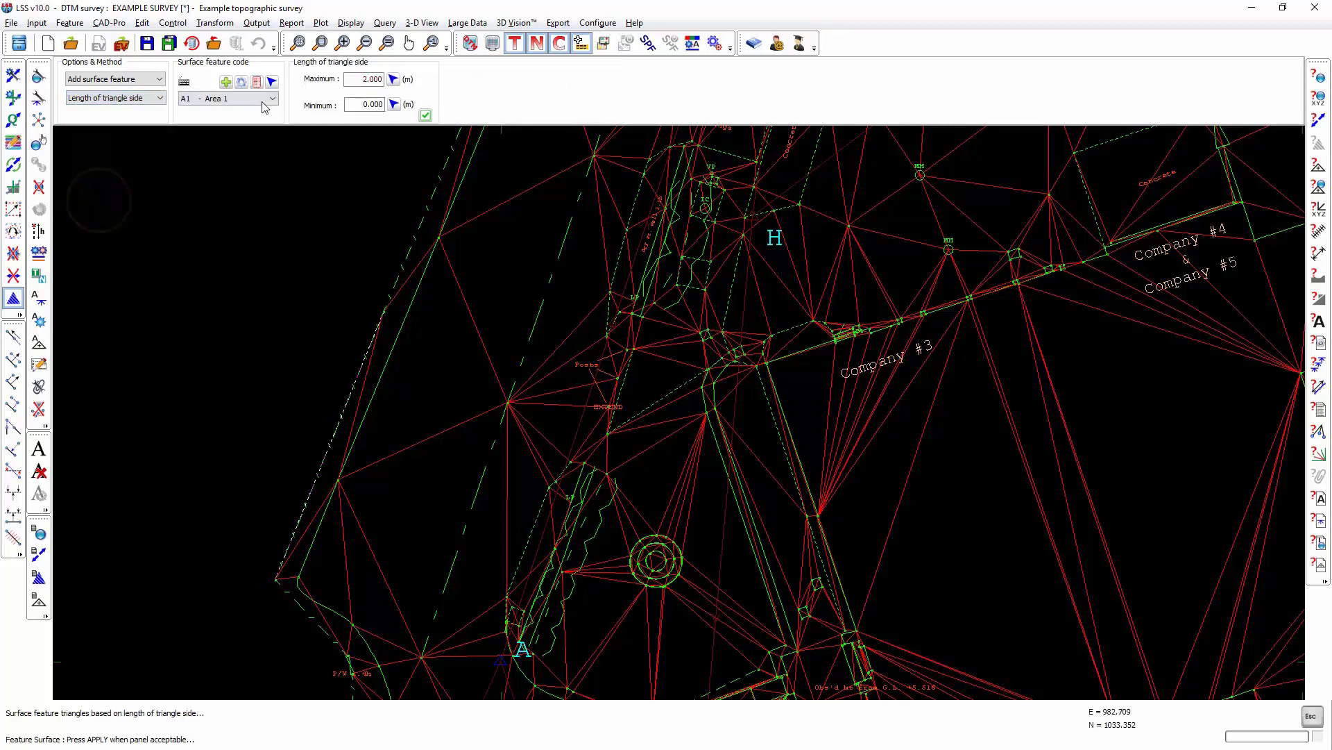
click(236, 98)
scroll(248, 145, down, 3)
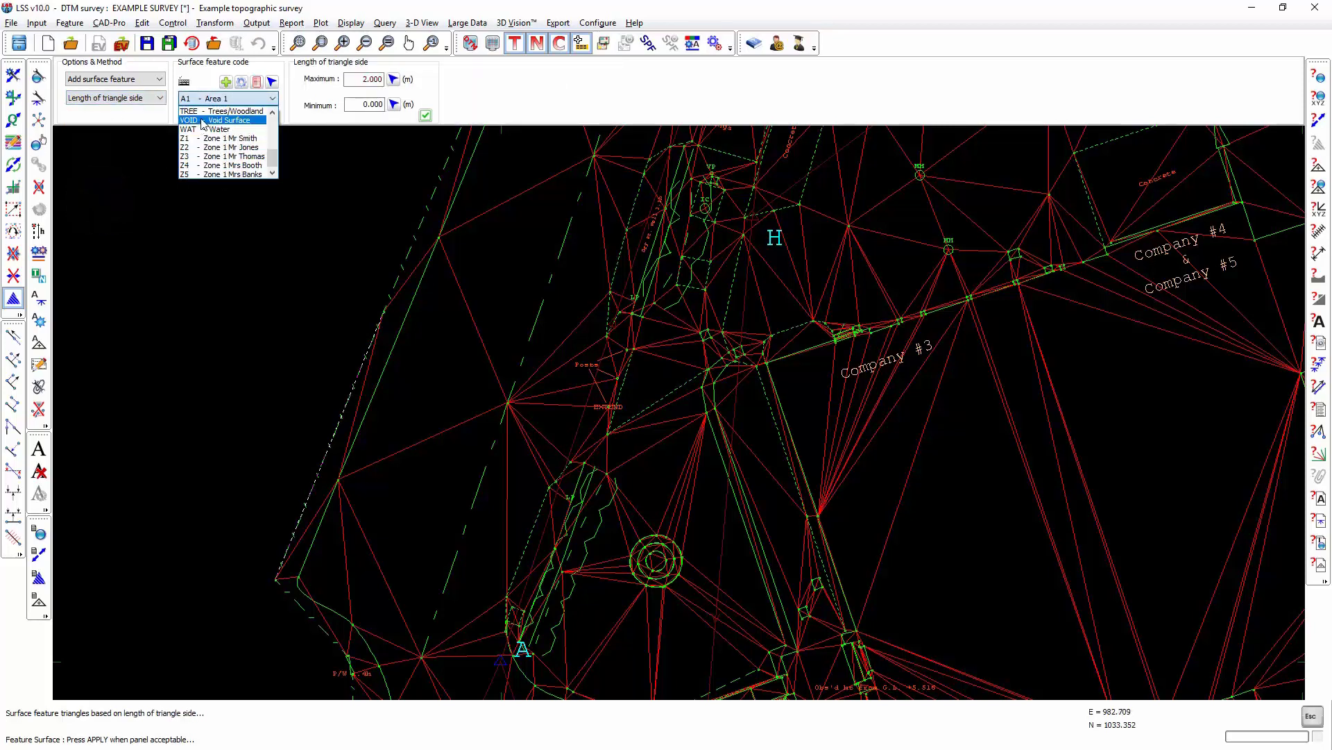
click(202, 133)
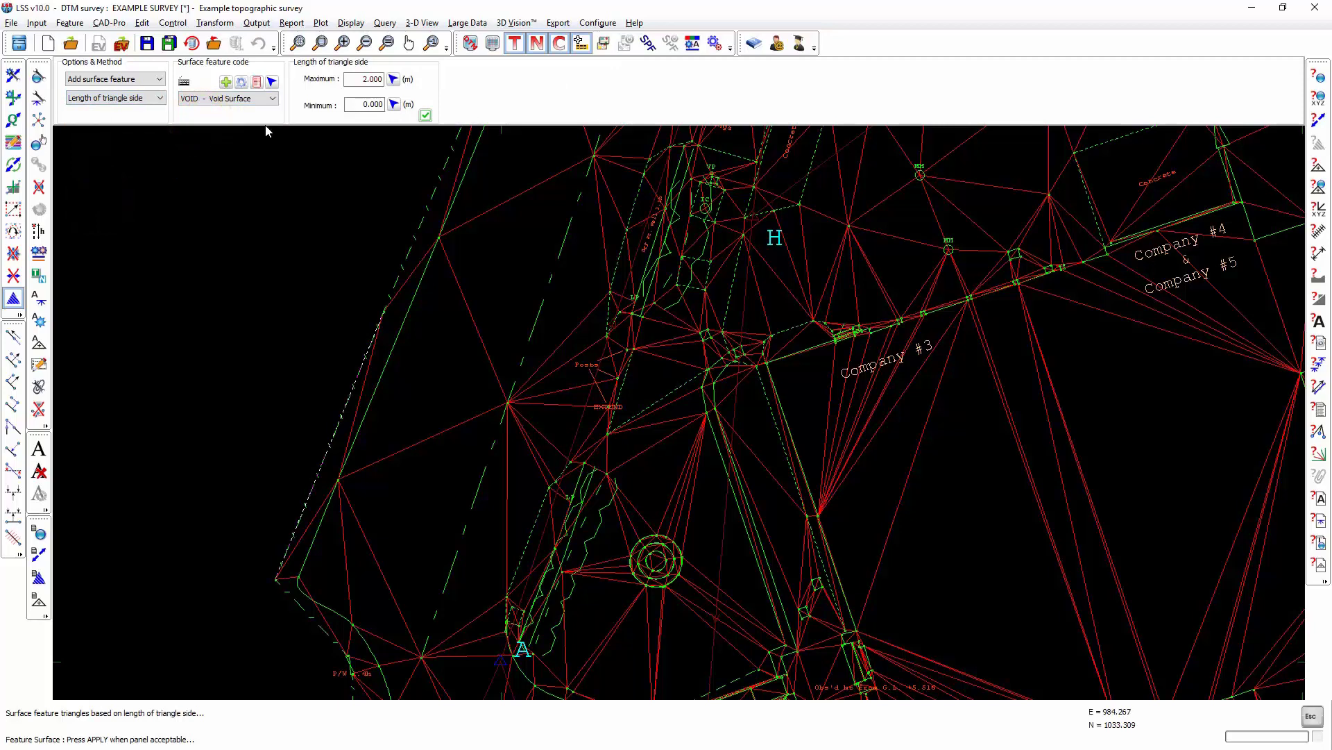
Step: Limit triangle side lengths to 15–99 m and apply Void Surface
click(354, 104)
text(15)
click(358, 79)
text(99)
click(425, 114)
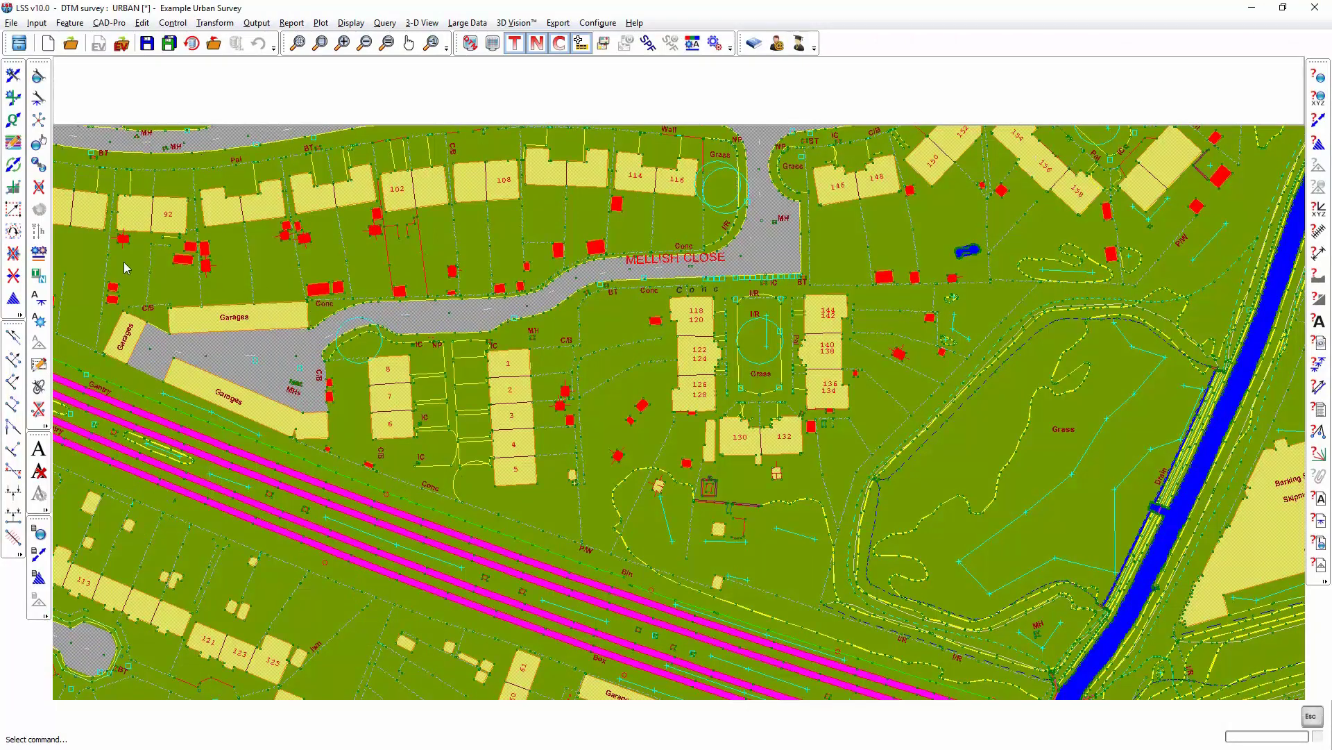
Step: Start the surface feature tool with Delete surface feature and the Polygon method
click(13, 300)
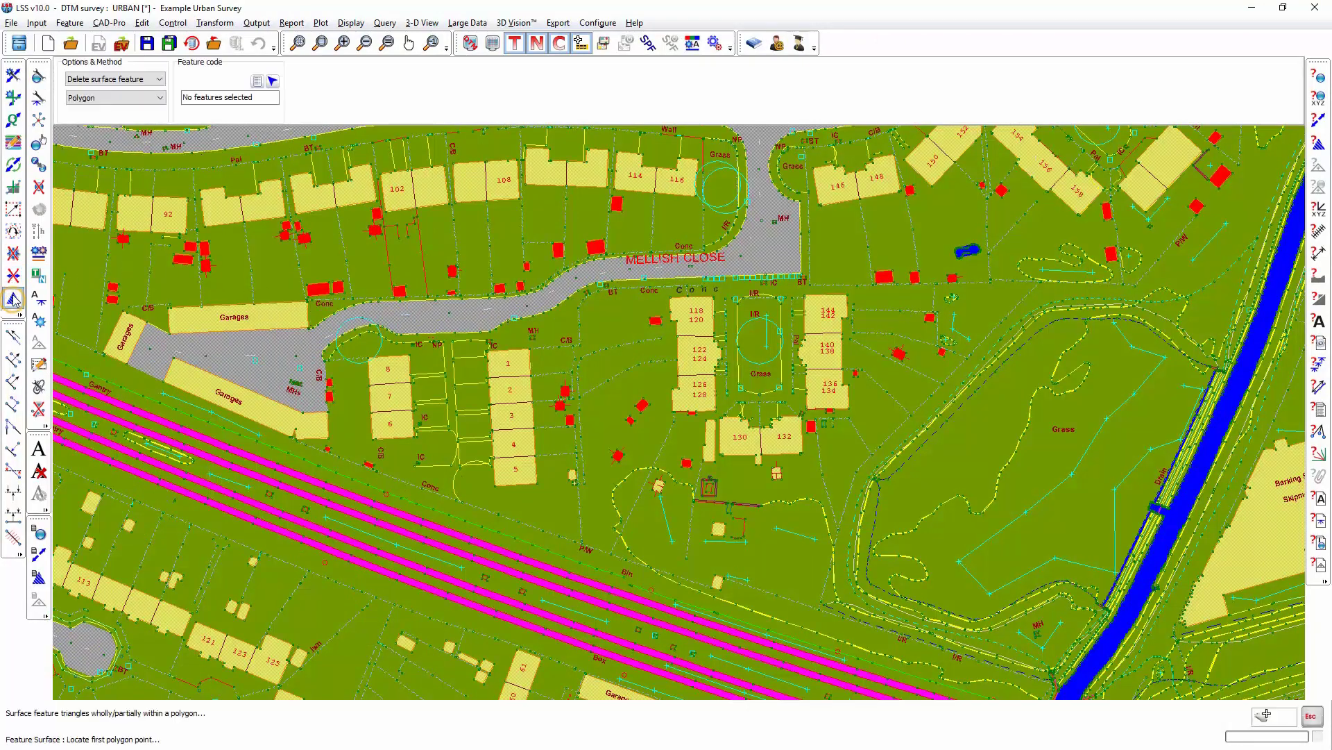
click(127, 81)
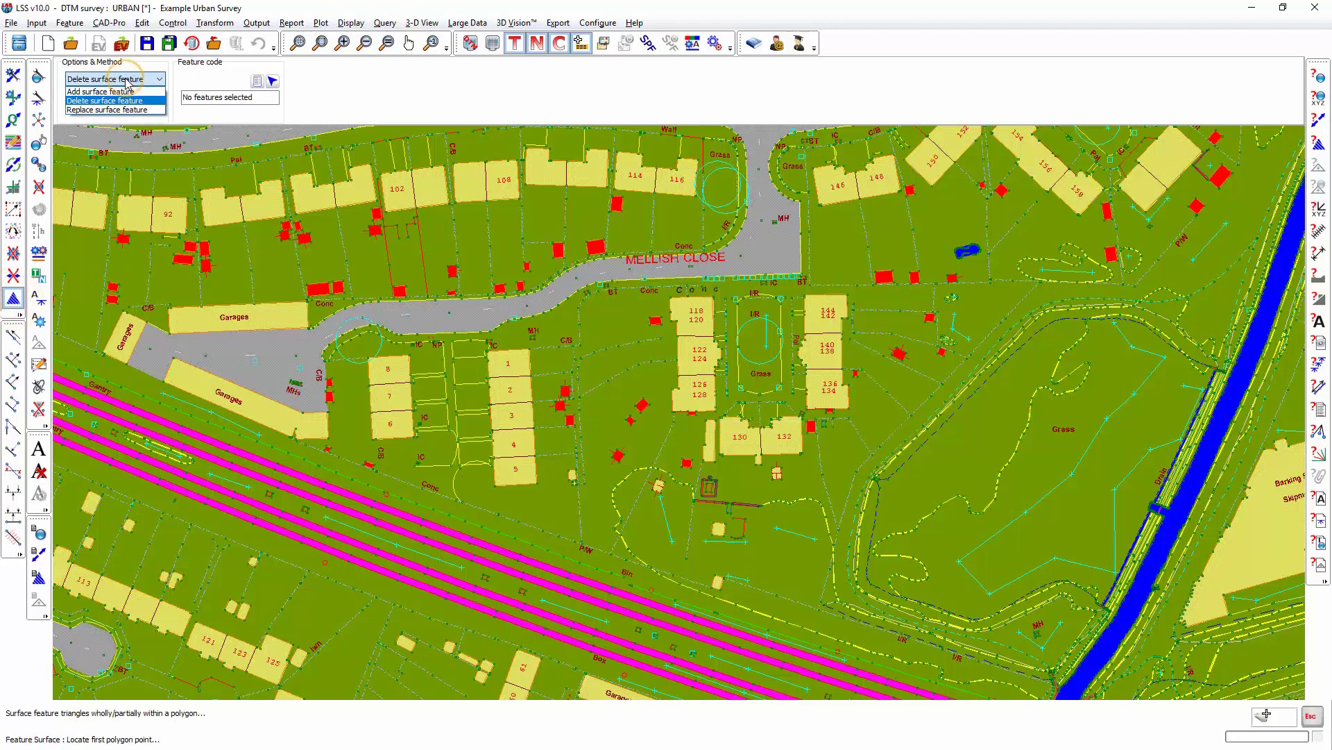
click(88, 102)
click(101, 99)
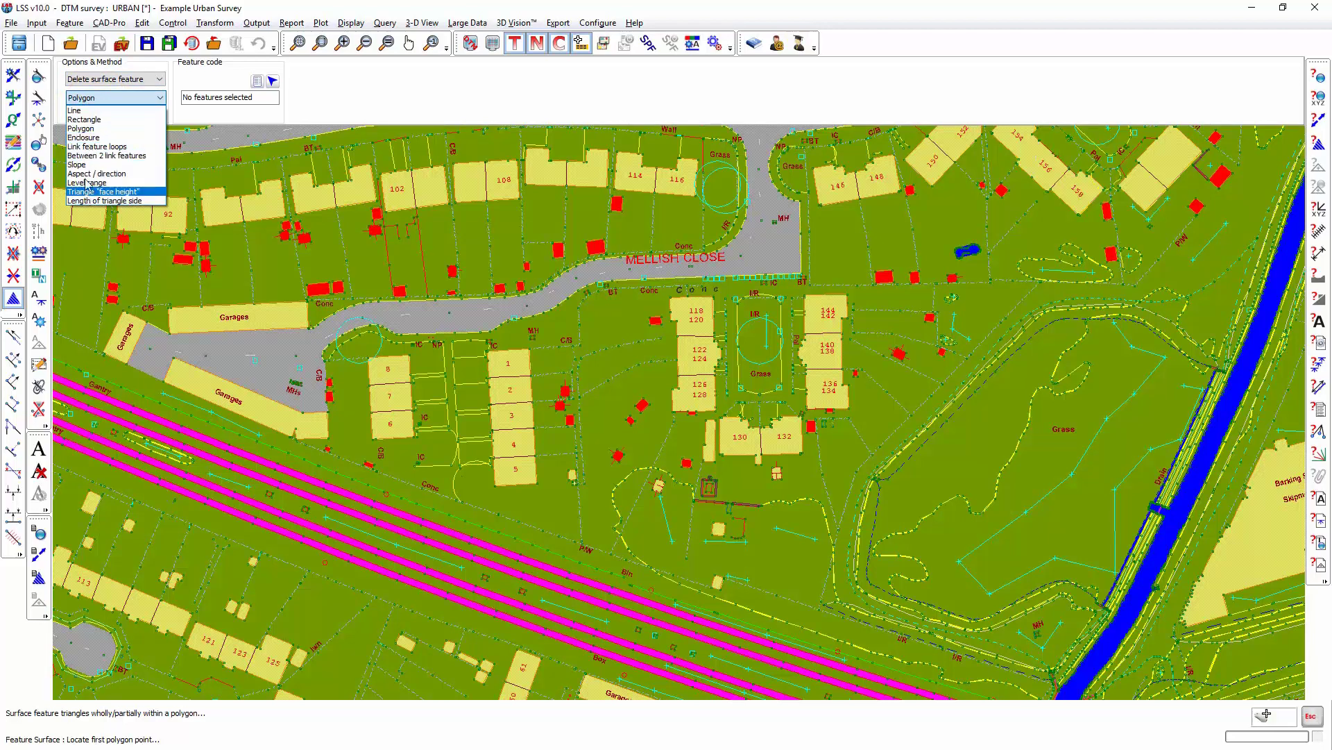
Step: Keep the Polygon method and take the BLDG code from building 126/128
click(85, 130)
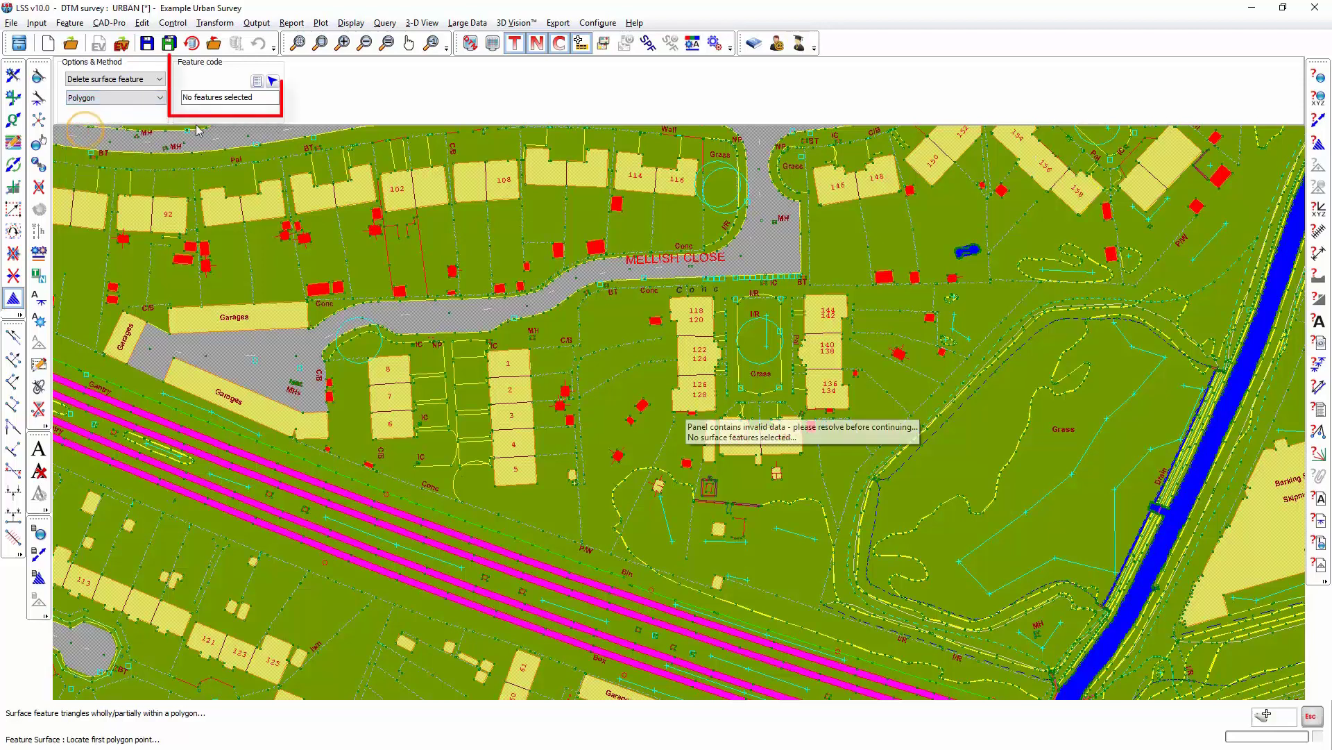
click(273, 82)
click(696, 396)
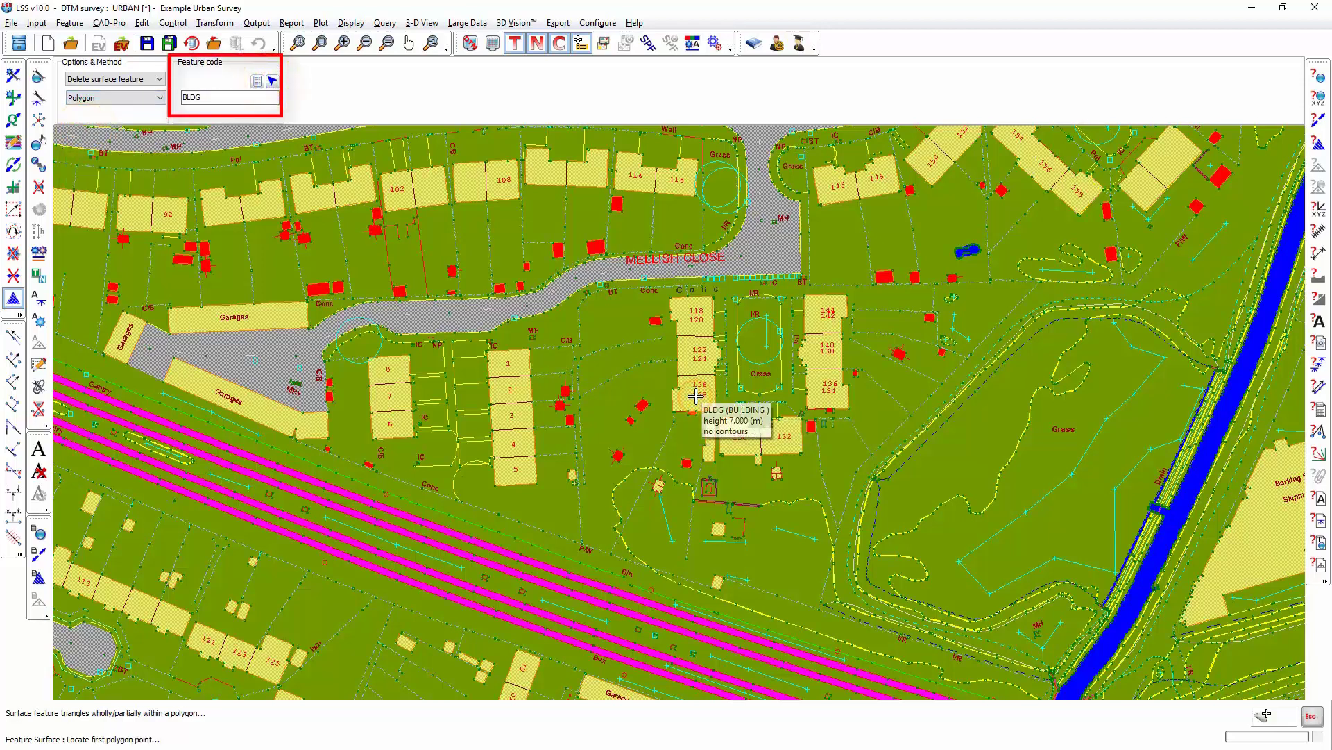
Step: Outline the buildings south of Mellish Close to preview deleting BLDG, leaving them unchanged
click(536, 261)
click(616, 482)
click(779, 558)
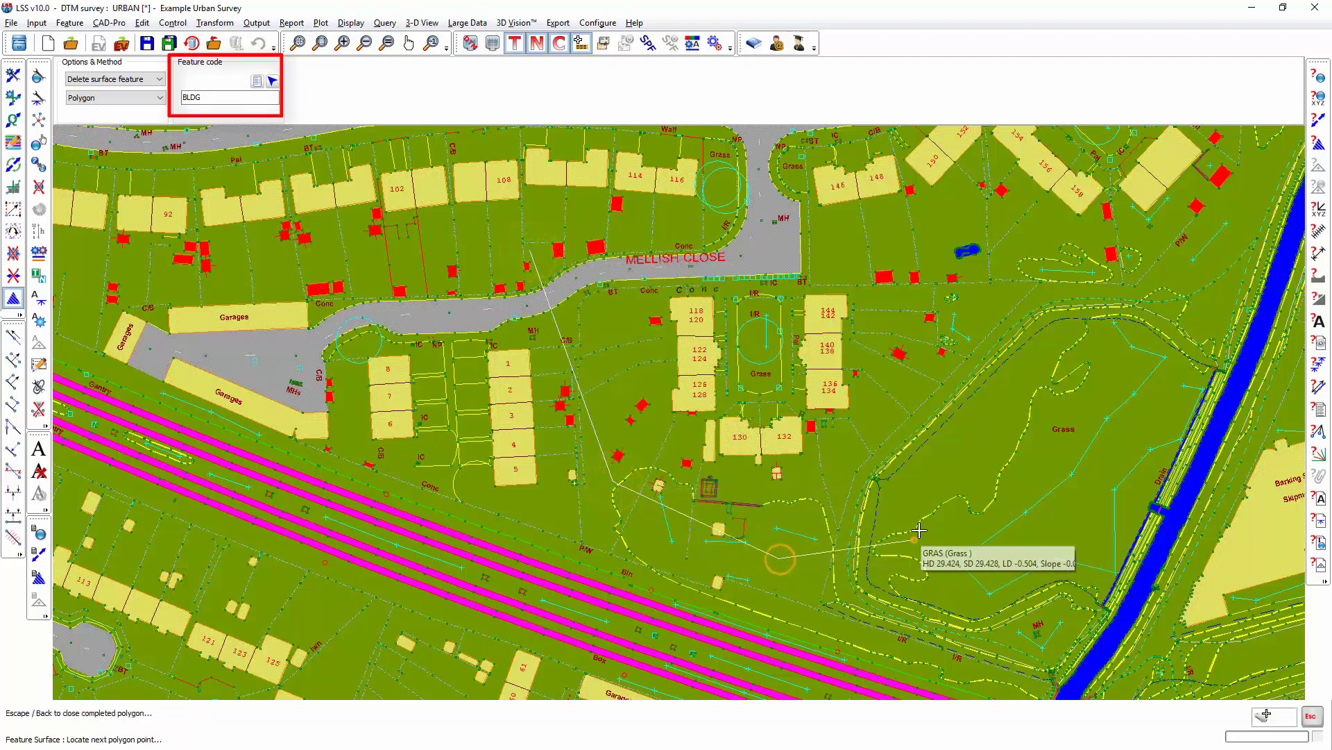
click(916, 538)
click(975, 437)
click(962, 316)
click(917, 268)
click(805, 228)
click(774, 219)
click(701, 222)
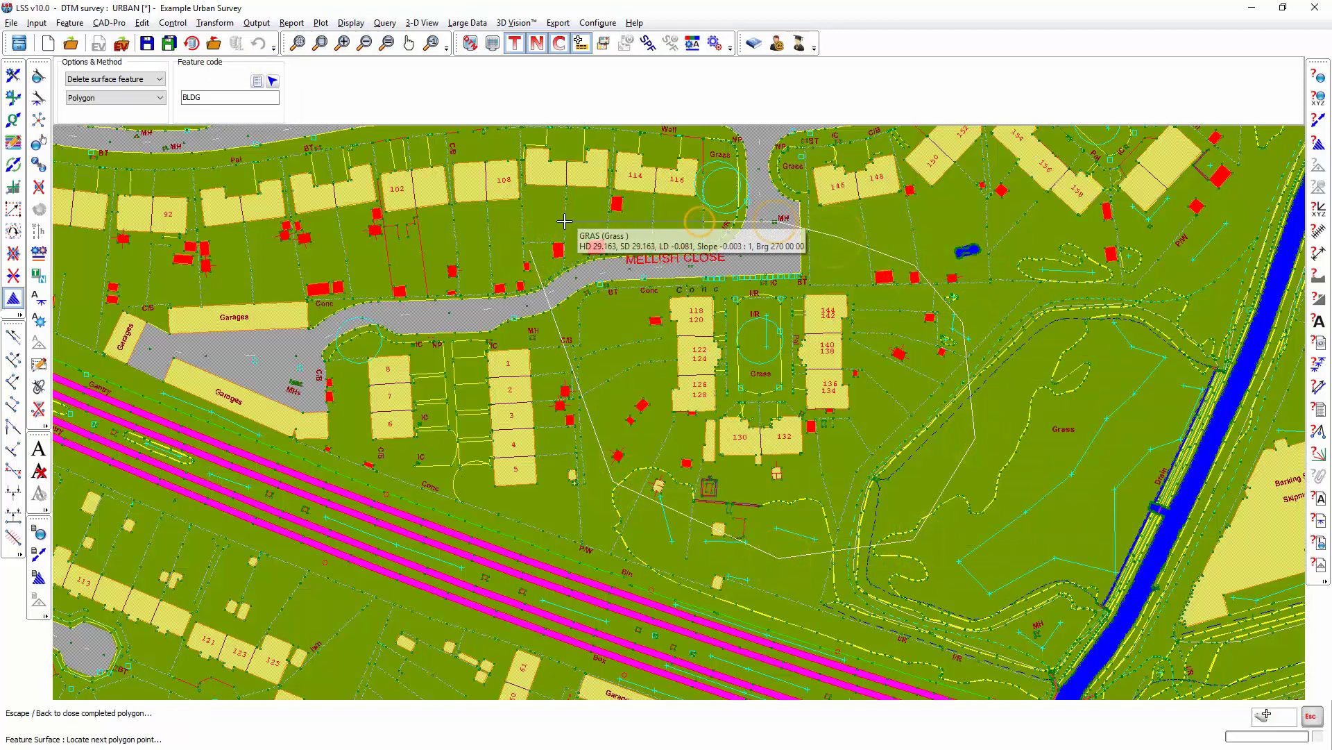
click(564, 221)
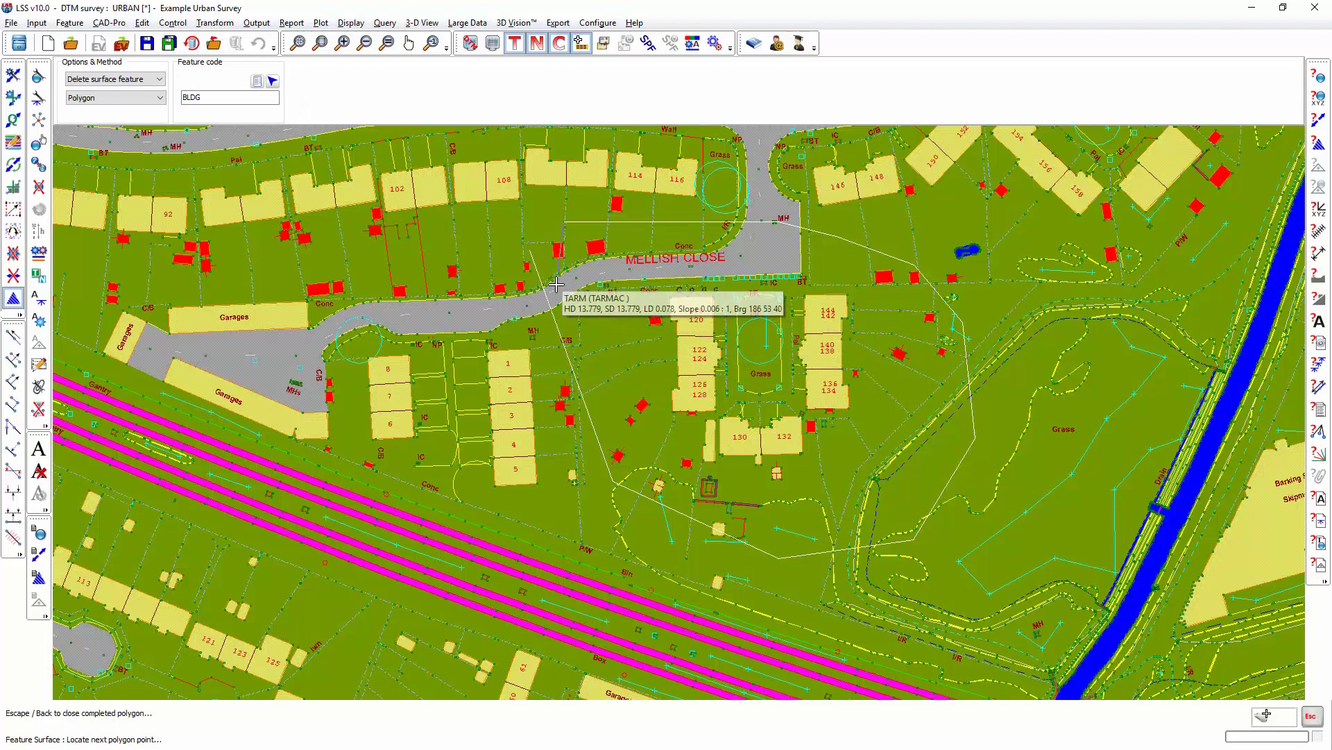
key(Escape)
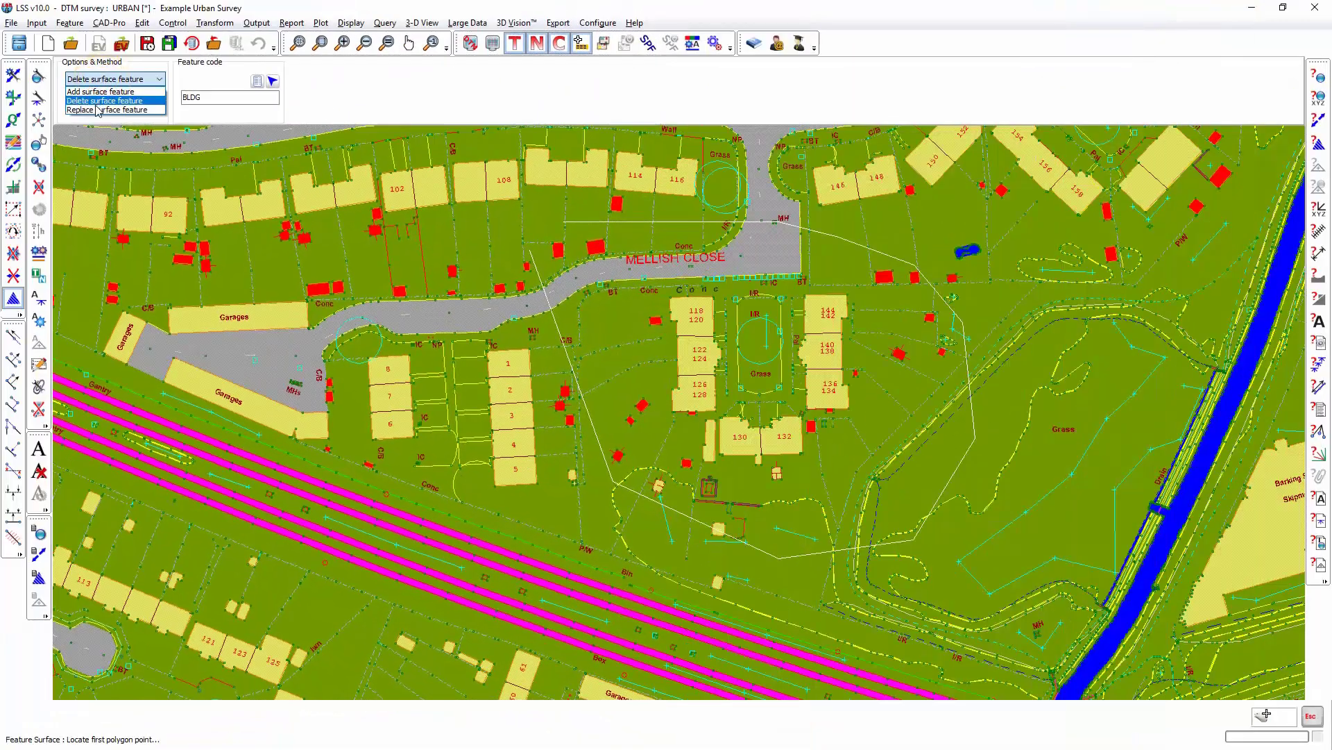
Step: Set Replace surface feature from BLDG, picked on building 126, to A1 - Area 1
click(96, 111)
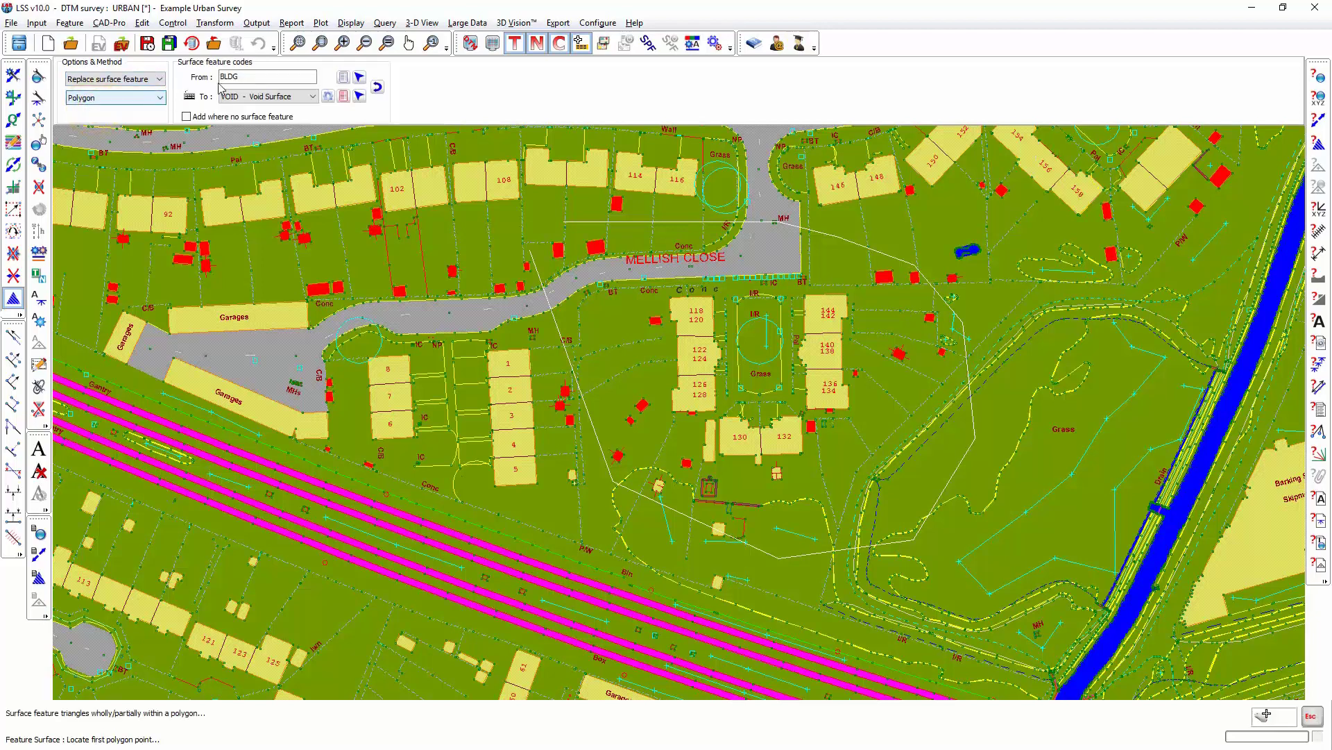
click(359, 77)
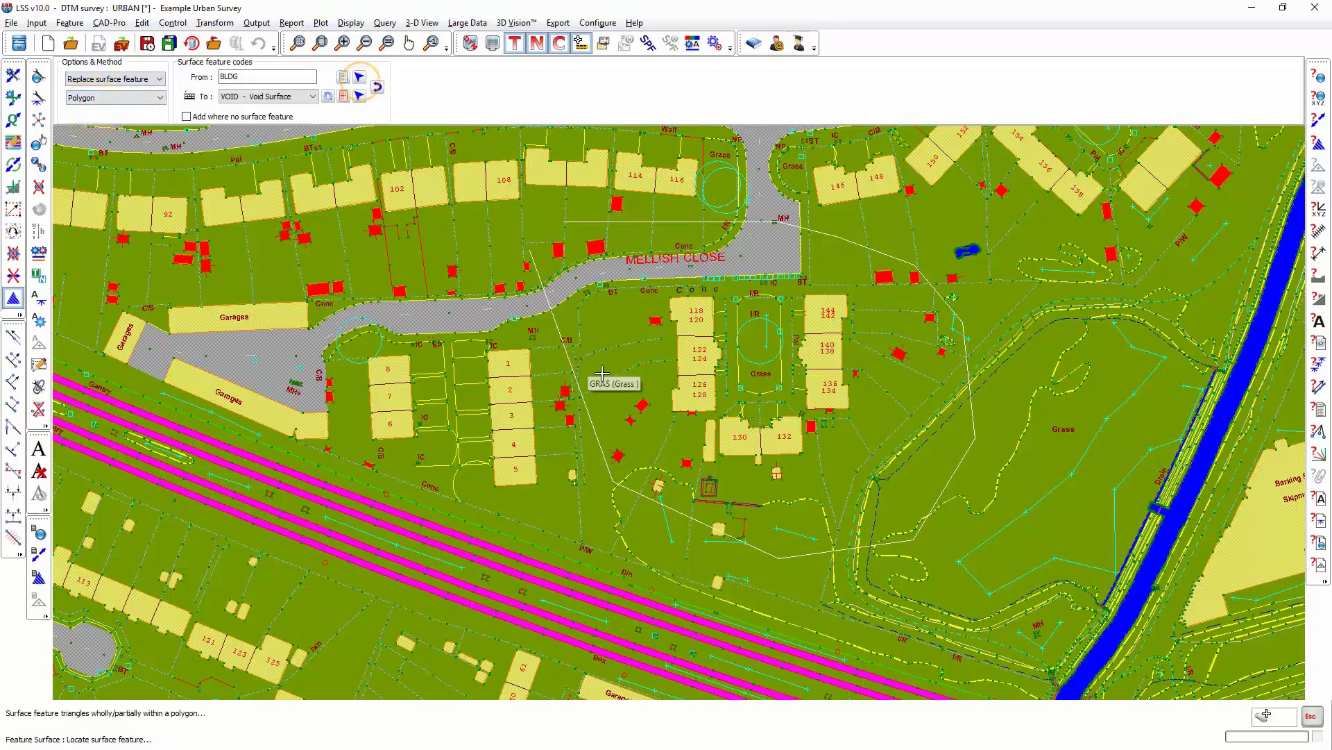
click(693, 396)
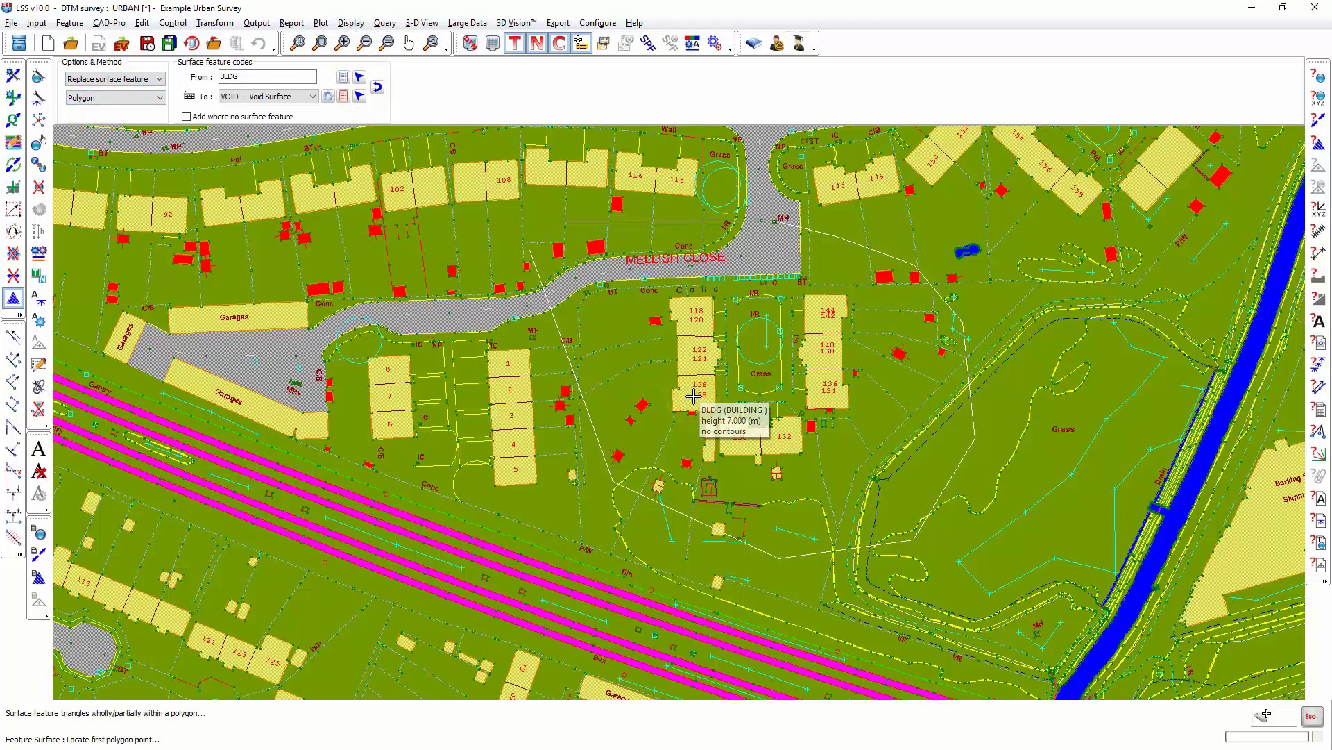
click(313, 96)
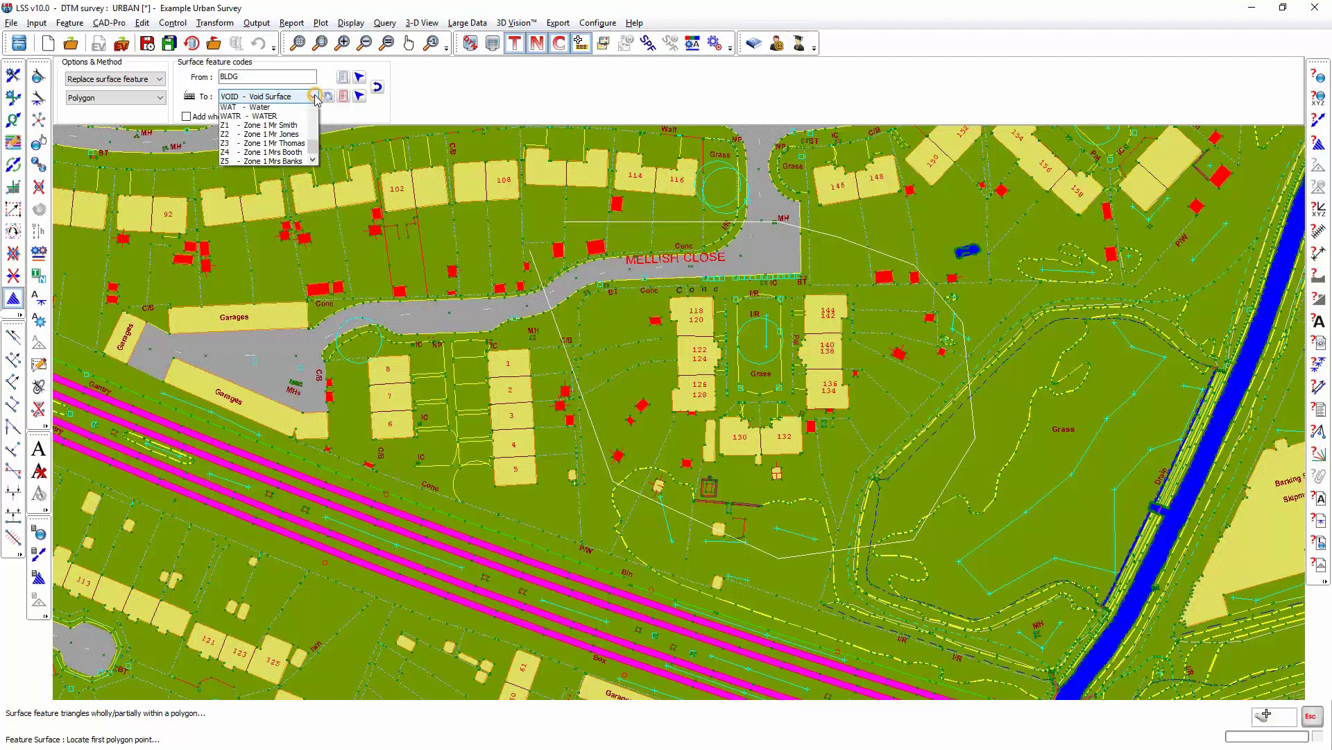
drag(312, 151, 313, 112)
click(241, 109)
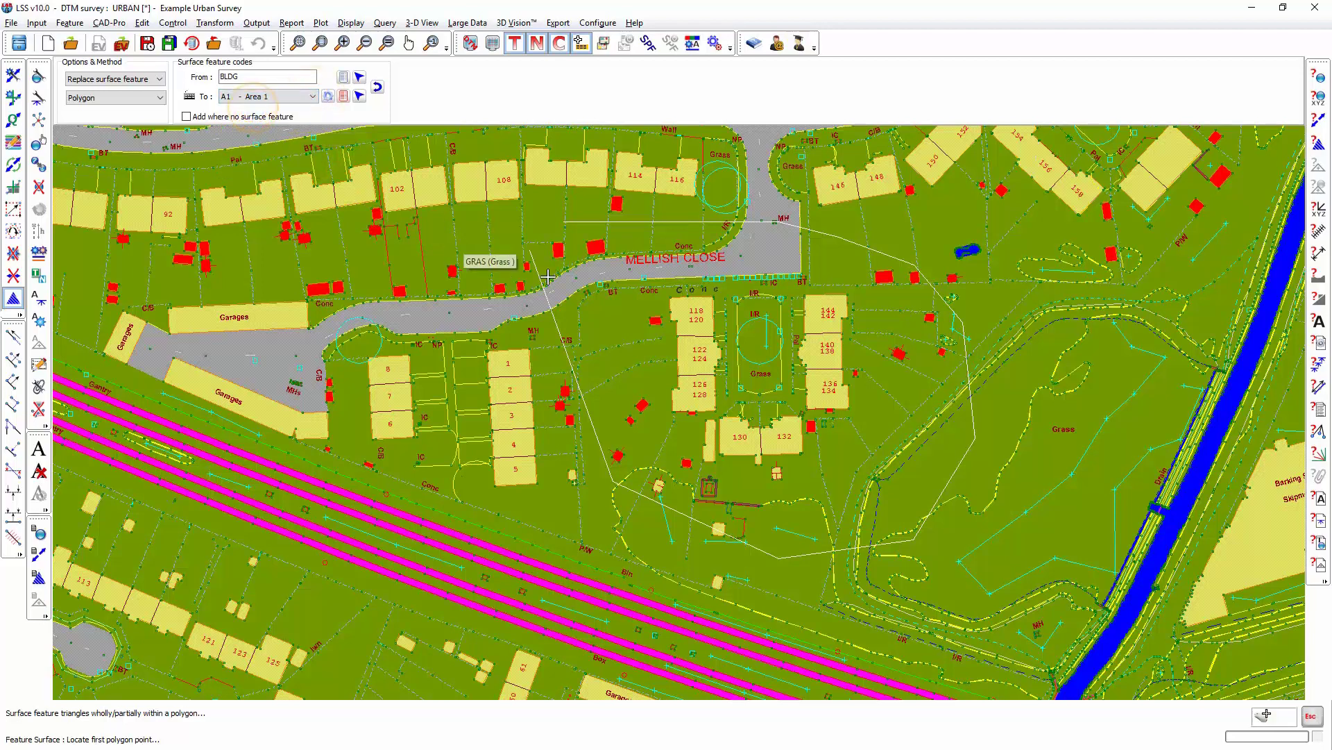
Step: Outline the buildings south of Mellish Close and store the A1 replacement
click(588, 261)
click(881, 253)
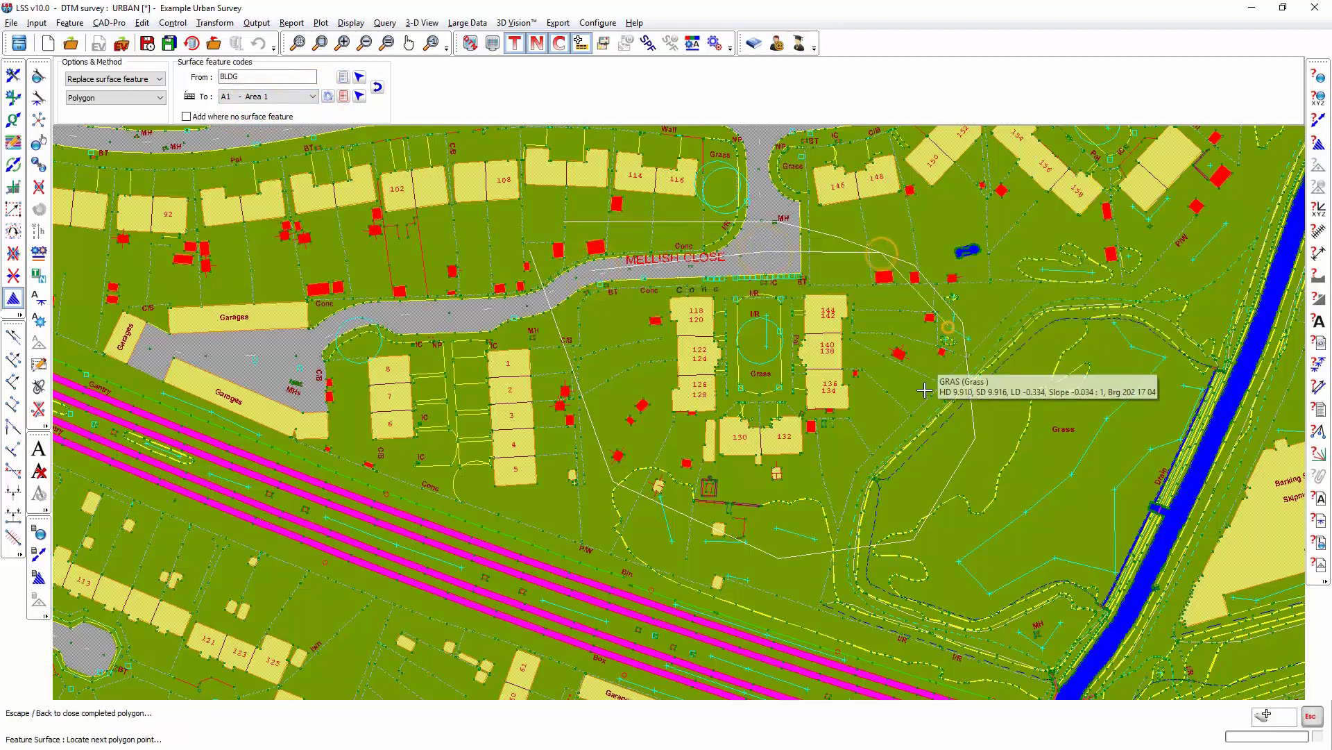
click(882, 478)
click(691, 536)
click(645, 512)
click(595, 425)
click(564, 331)
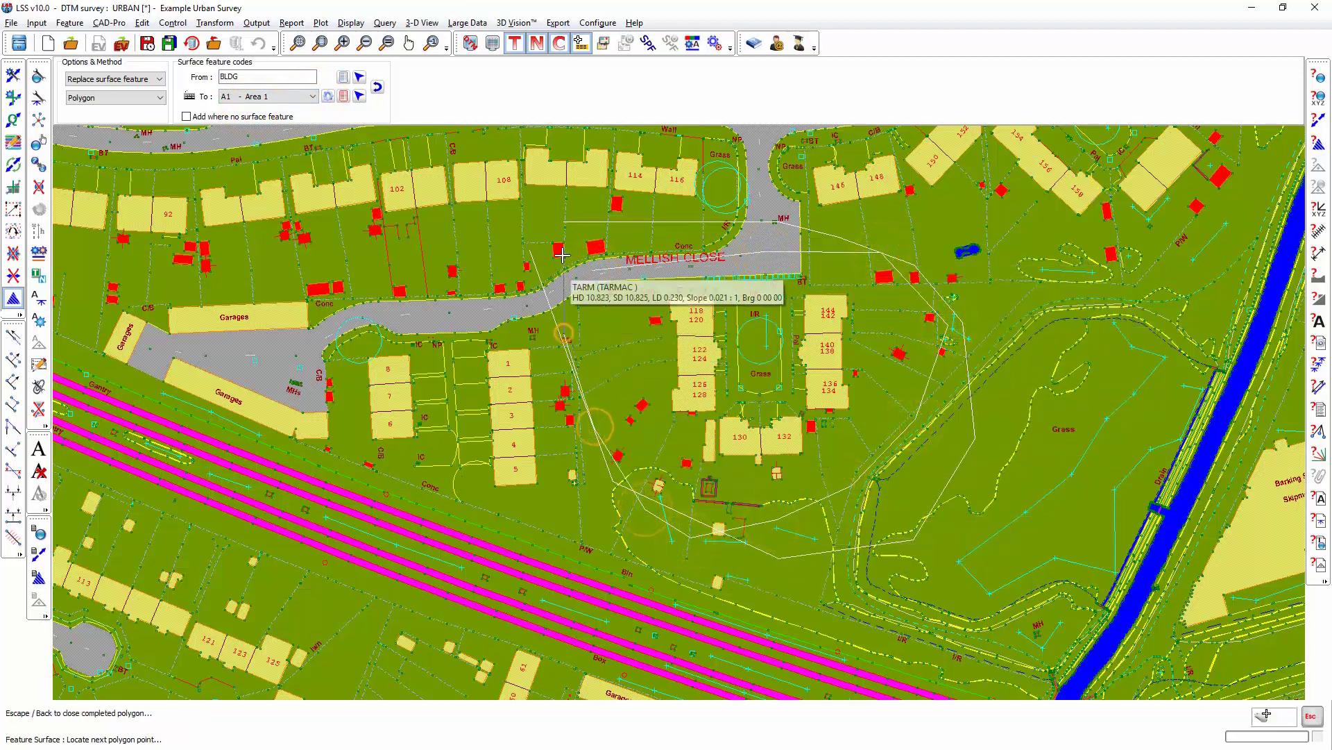
click(562, 255)
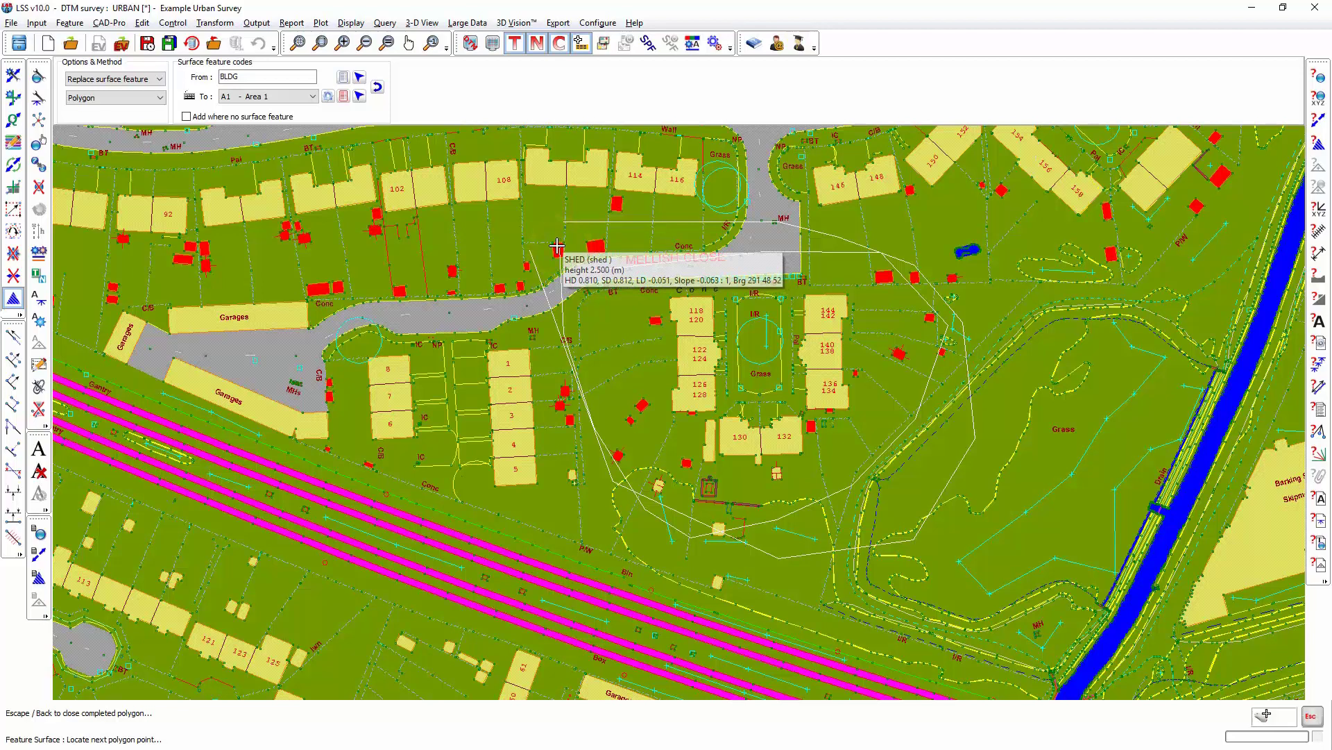
key(Escape)
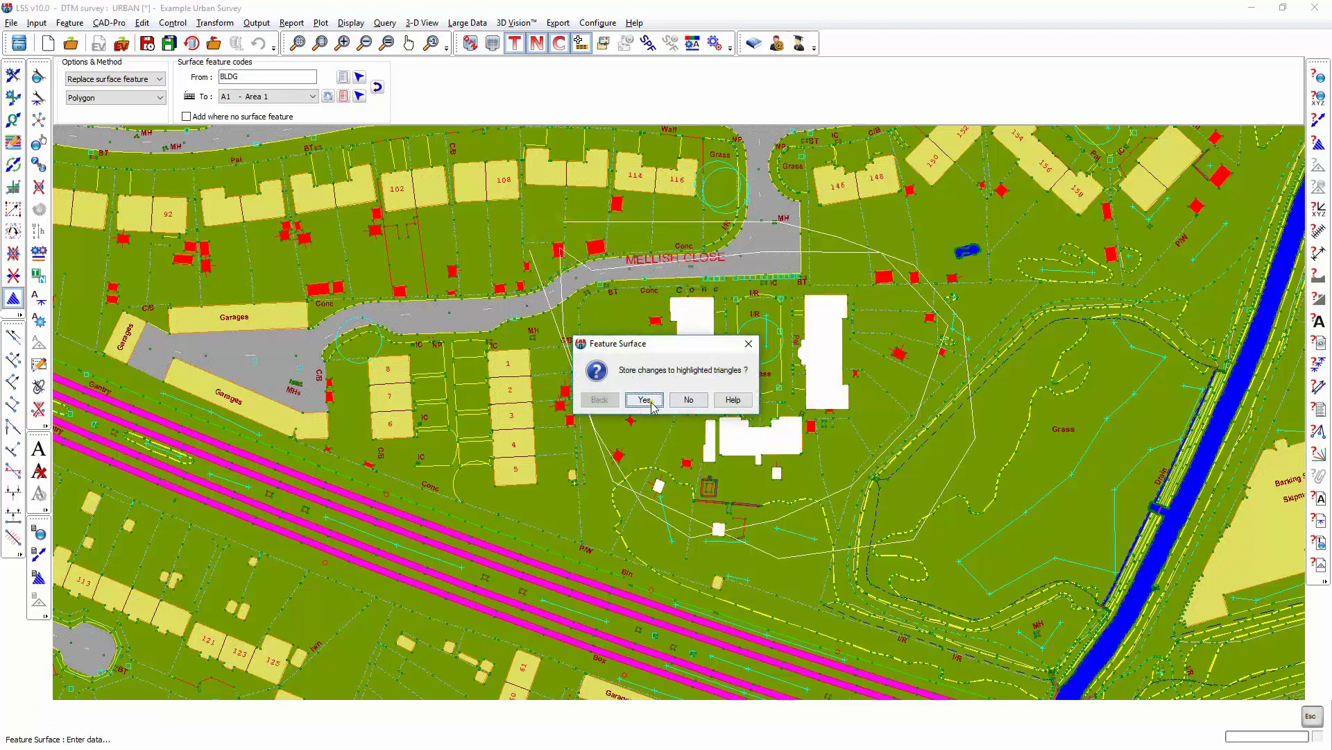
click(644, 400)
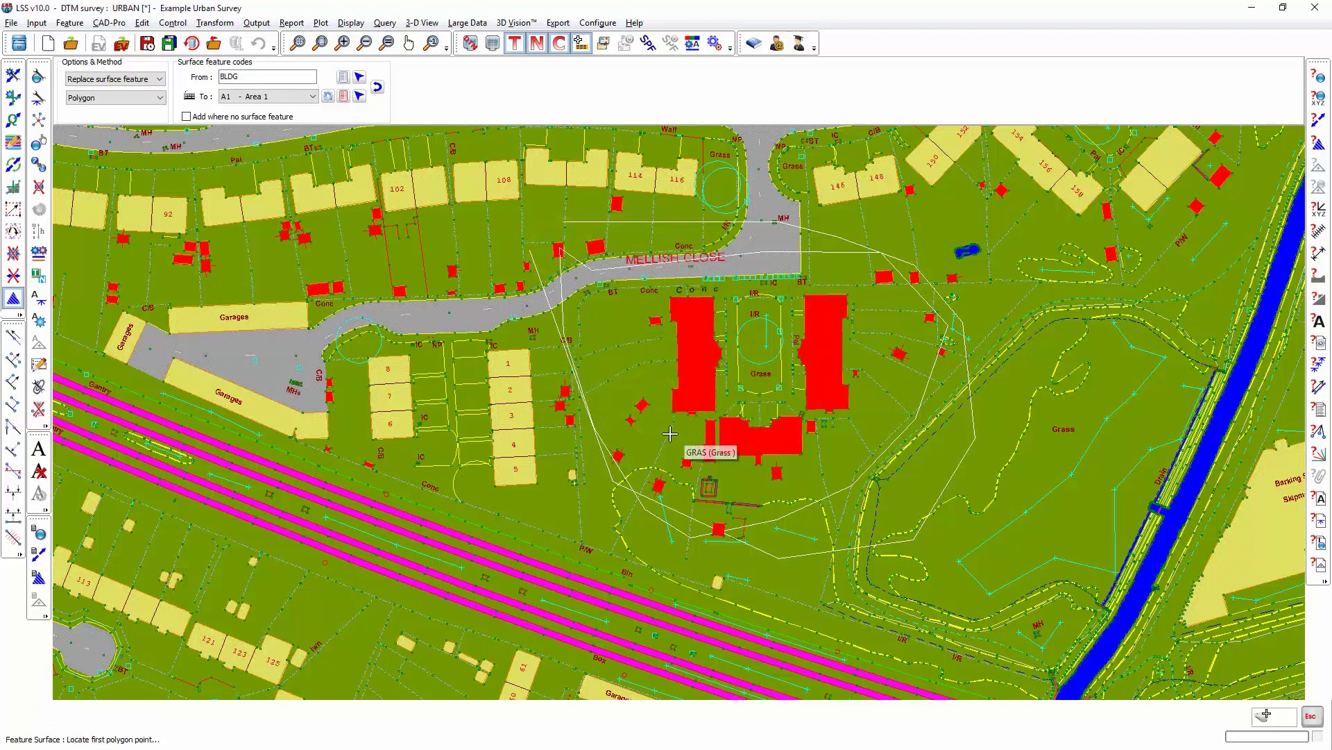